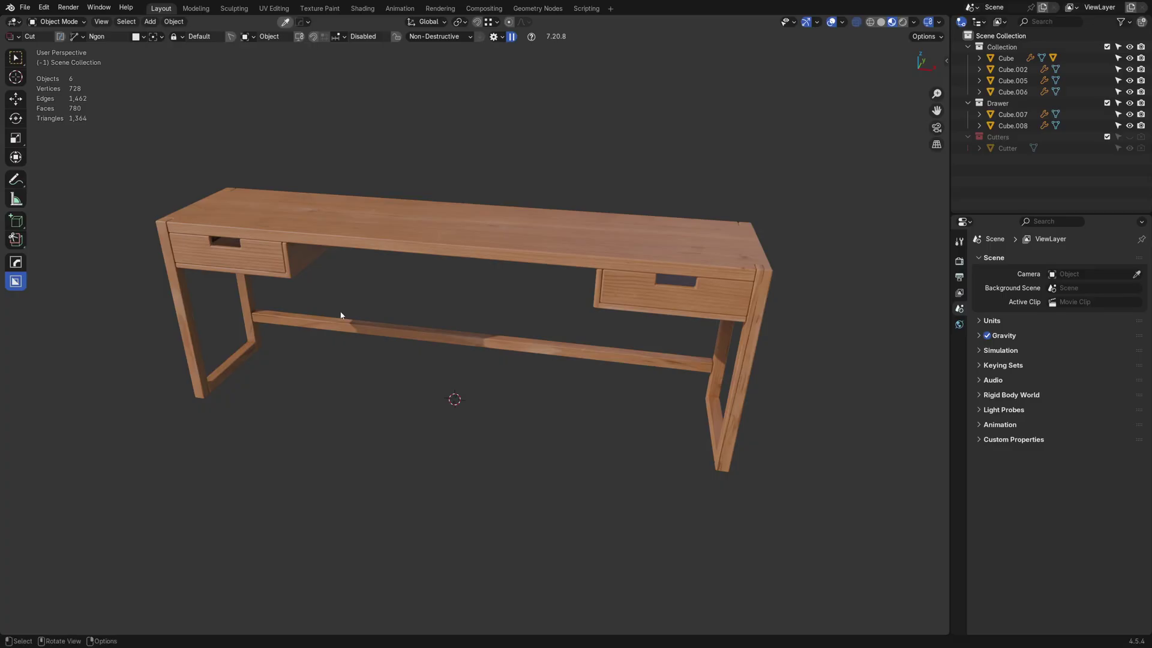
Separate a copy of the tabletop's long back edge from the desk mesh into its own object
{"action": "left_click", "coordinate": [373, 251]}
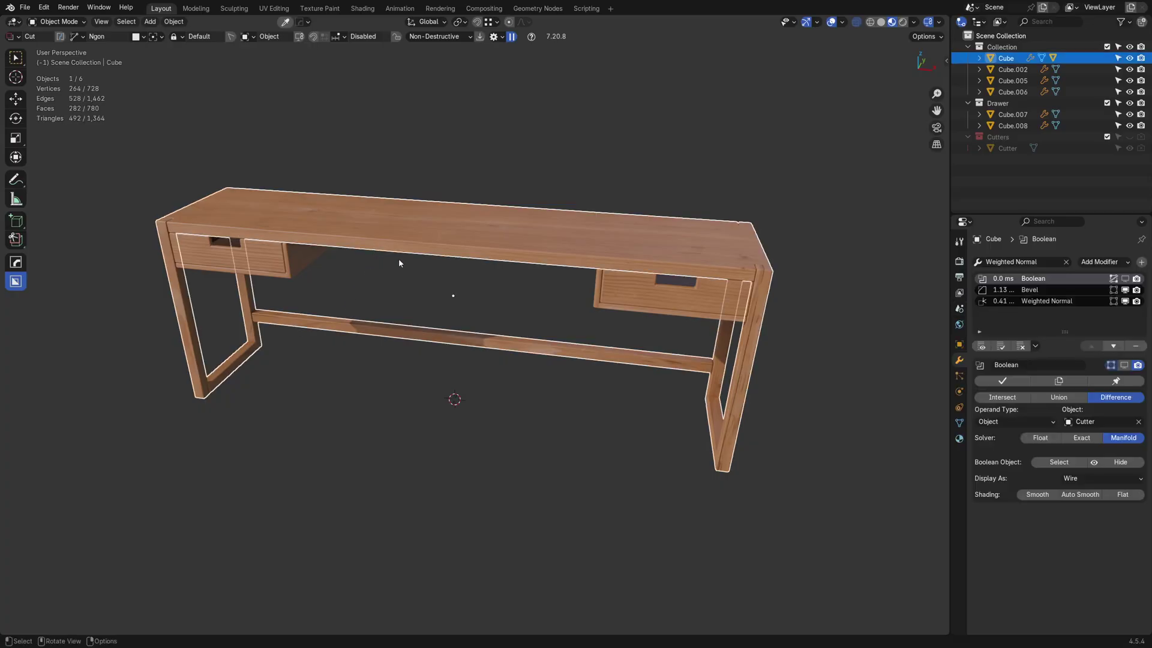
{"action": "key", "text": "ctrl+Tab"}
{"action": "left_click", "coordinate": [396, 318]}
{"action": "middle_click_drag", "start_coordinate": [380, 303], "coordinate": [402, 342]}
{"action": "left_click", "coordinate": [364, 356]}
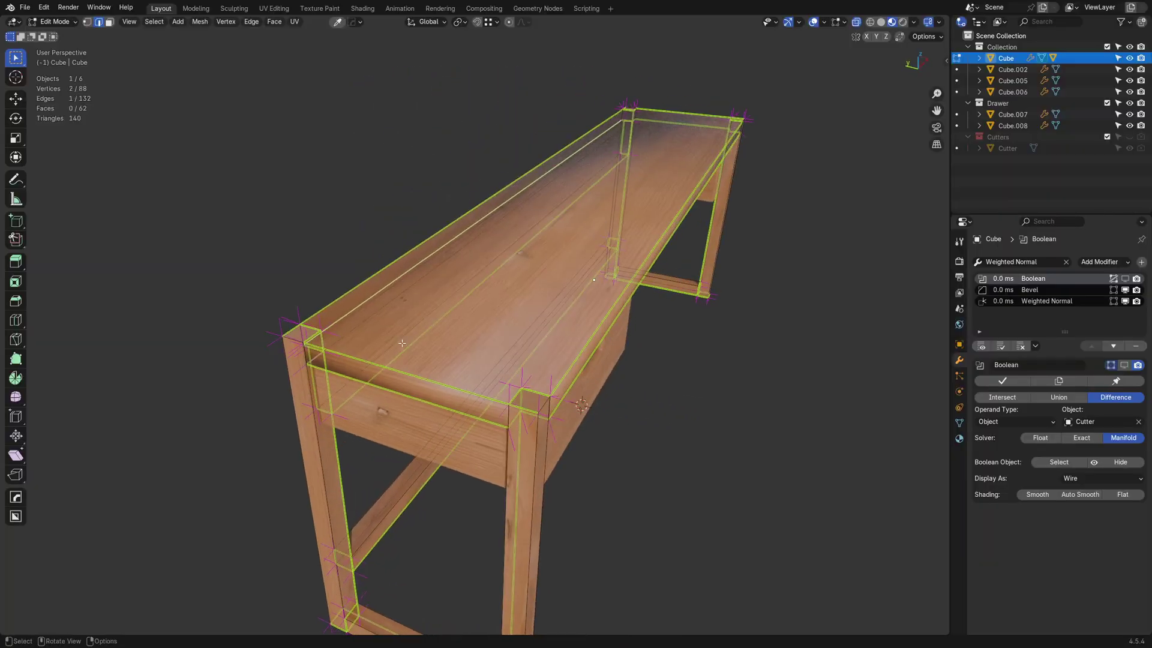
{"action": "left_click", "coordinate": [337, 298]}
{"action": "key", "text": "p"}
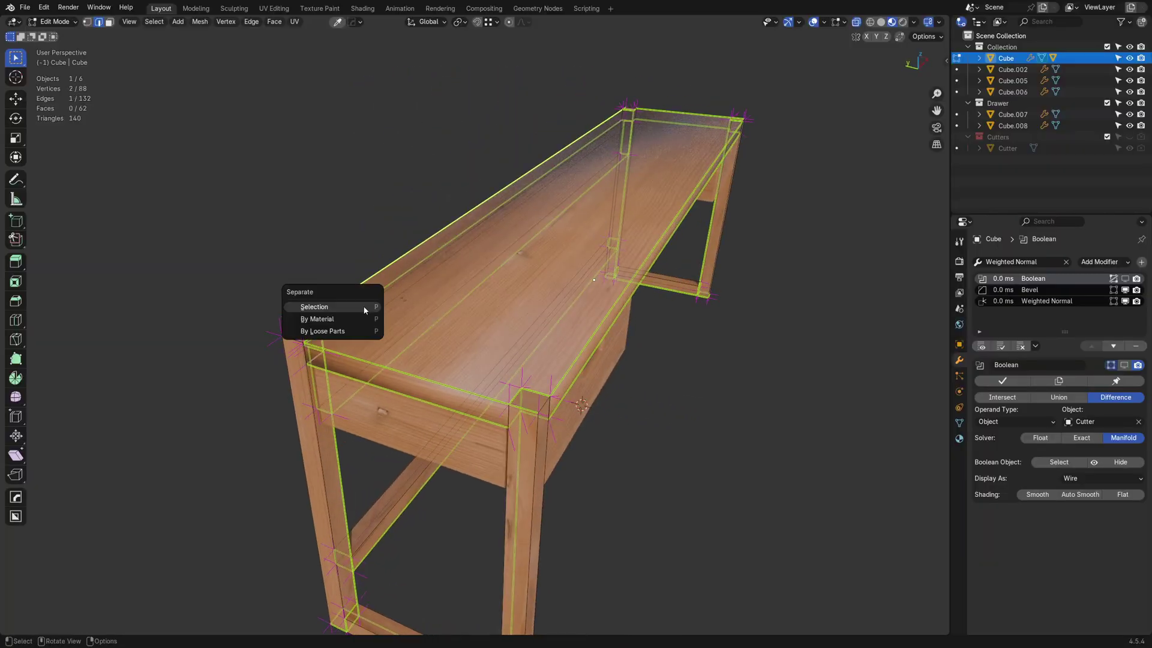
{"action": "left_click", "coordinate": [363, 306]}
{"action": "key", "text": "Tab"}
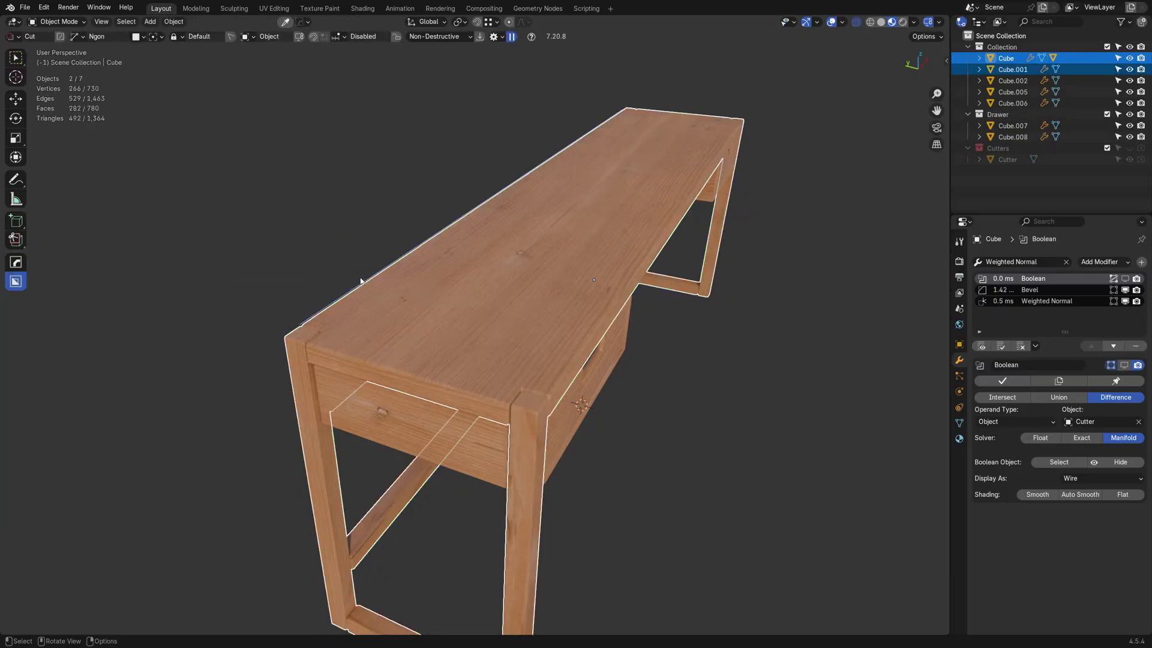
Extrude the separated back edge upward along Z by about 1.2 m to form the hutch's back panel
{"action": "left_click", "coordinate": [365, 289]}
{"action": "left_click", "coordinate": [363, 287]}
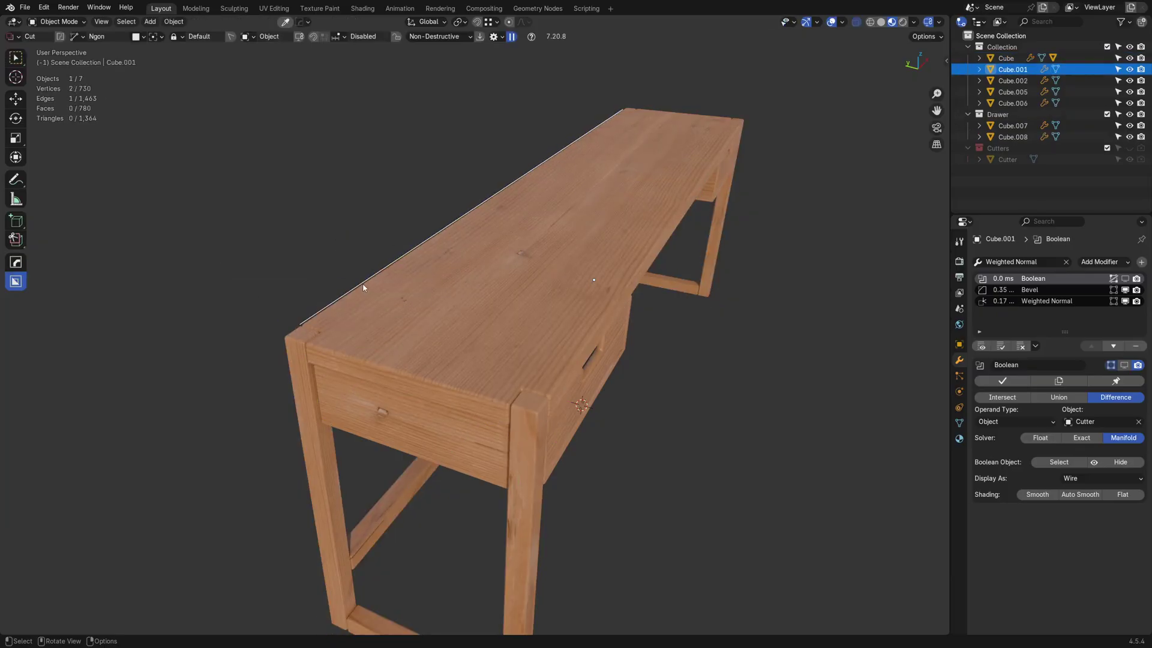
{"action": "key", "text": "Tab"}
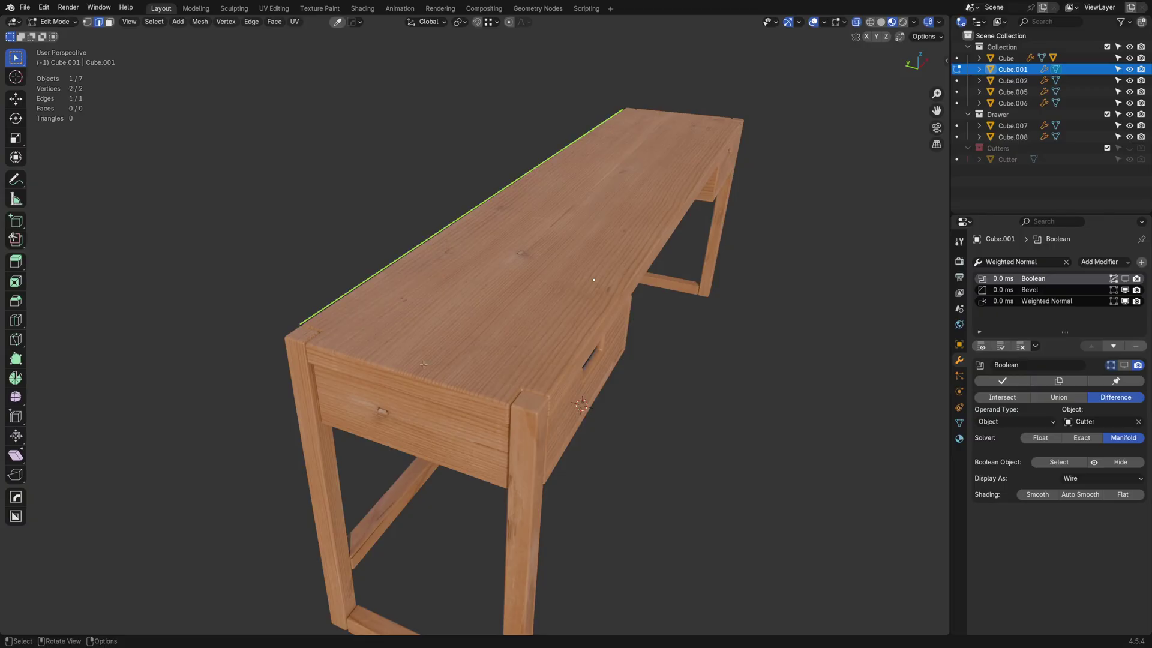
{"action": "key", "text": "e"}
{"action": "key", "text": "z"}
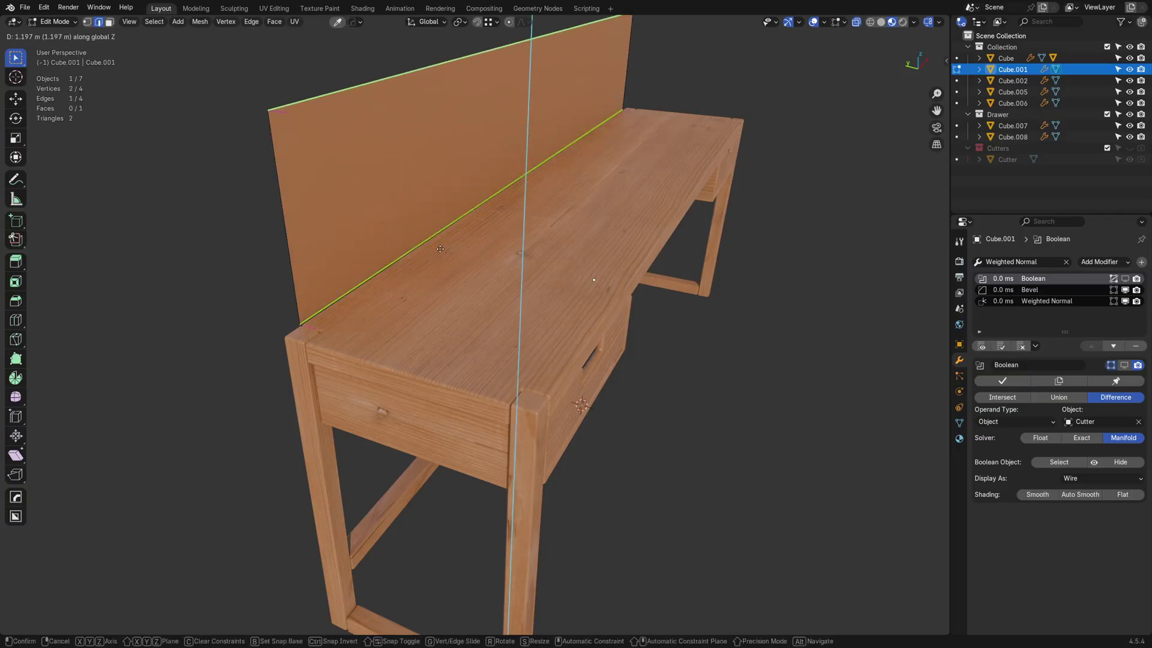
{"action": "left_click", "coordinate": [442, 240]}
Extrude the back panel's vertical end edge about 0.63 m along negative Y to form a side panel
{"action": "left_click", "coordinate": [297, 273]}
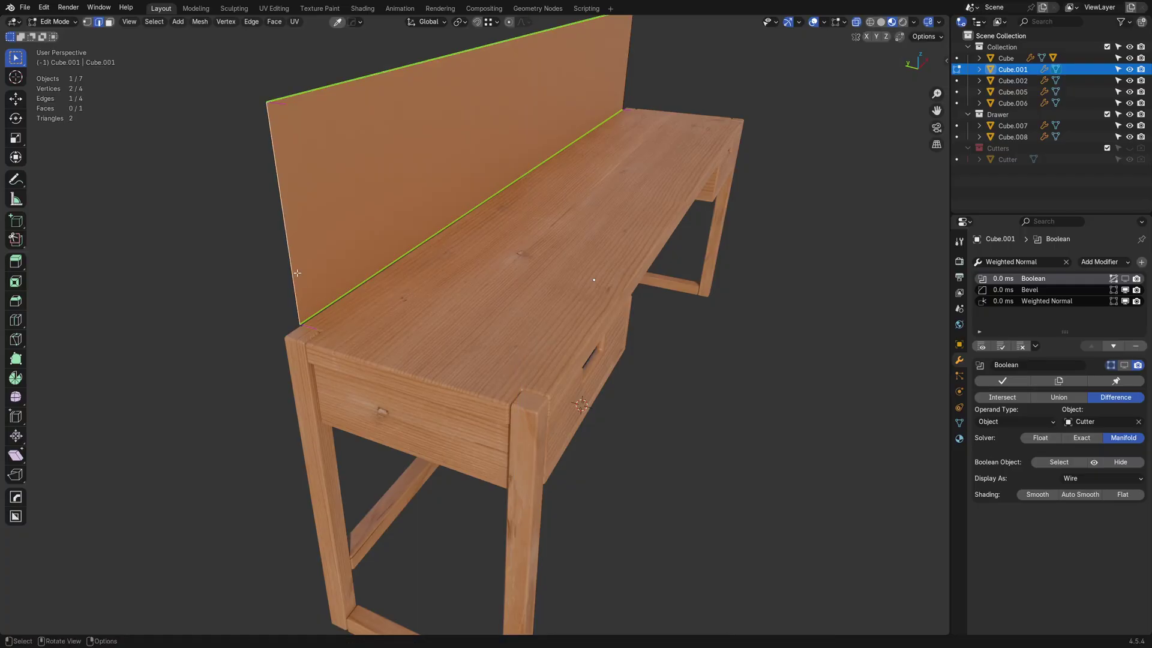
{"action": "middle_click_drag", "start_coordinate": [376, 302], "coordinate": [384, 321]}
{"action": "scroll", "coordinate": [387, 330], "scroll_direction": "up", "scroll_amount": 2}
{"action": "key", "text": "e"}
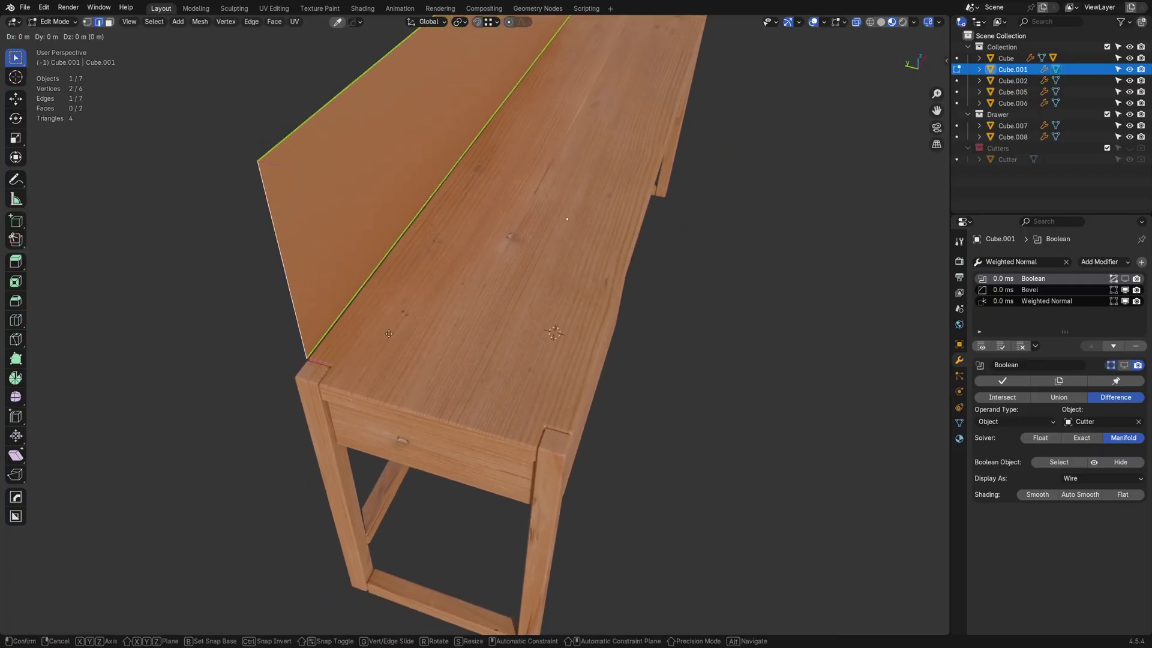
{"action": "key", "text": "x"}
{"action": "key", "text": "y"}
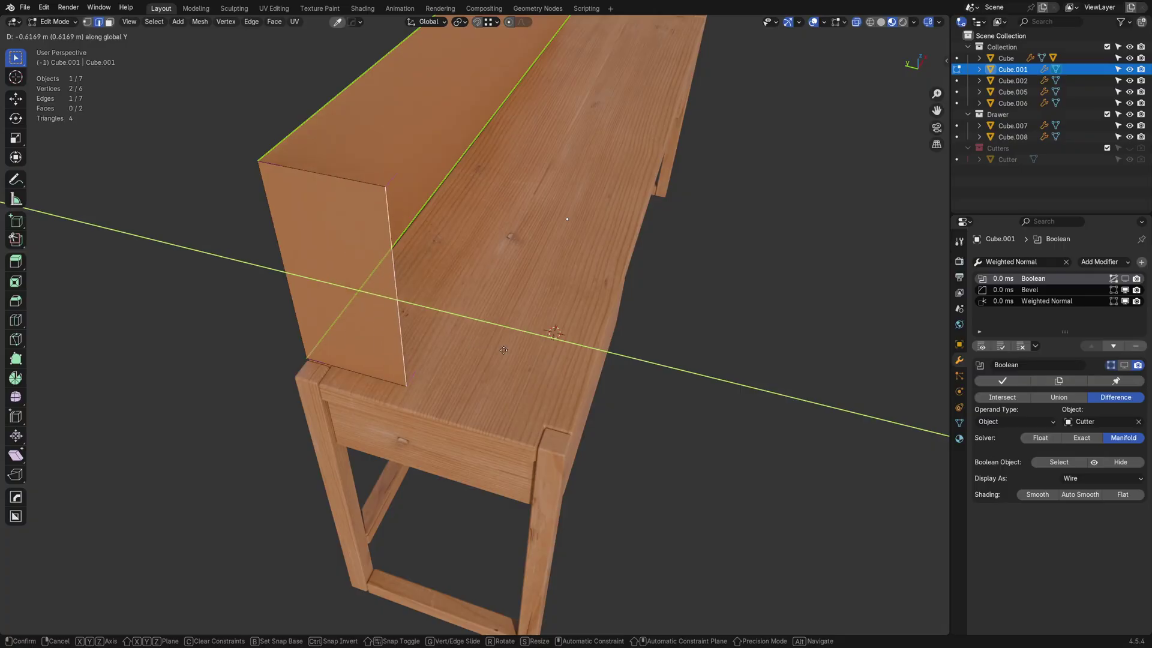
{"action": "left_click", "coordinate": [505, 350]}
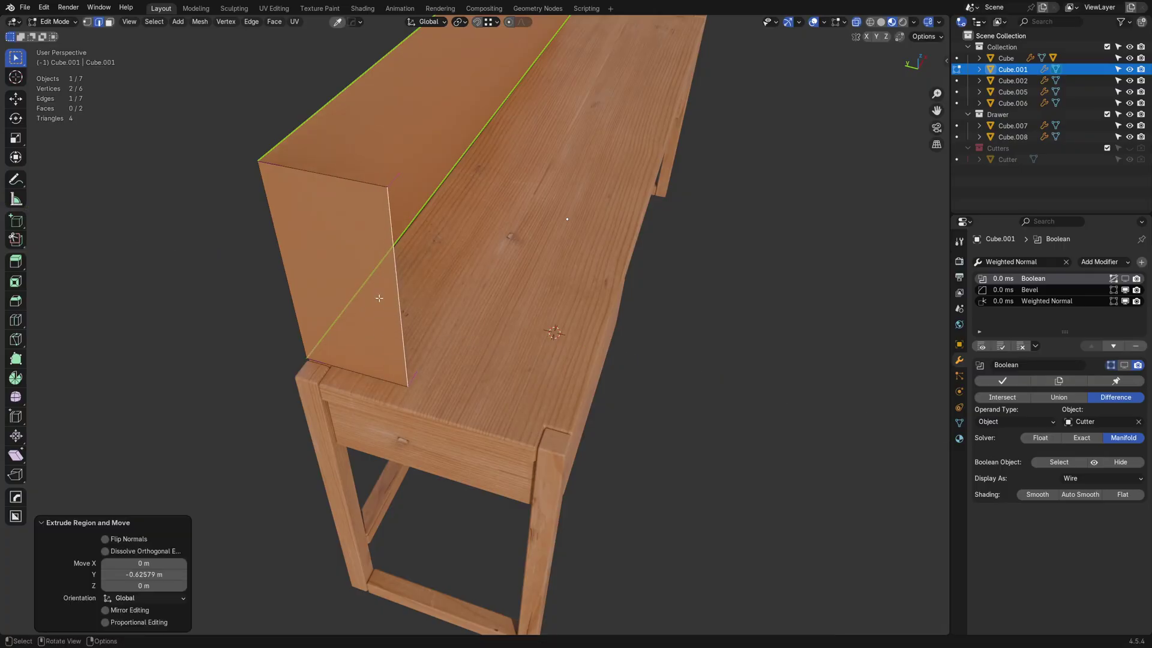
Move the side panel face outward along negative X by about 0.072 m and a further 0.006 m
{"action": "key", "text": "Tab"}
{"action": "left_click", "coordinate": [418, 272], "text": "ctrl"}
{"action": "middle_click_drag", "start_coordinate": [442, 278], "coordinate": [450, 282], "text": "shift"}
{"action": "key", "text": "g"}
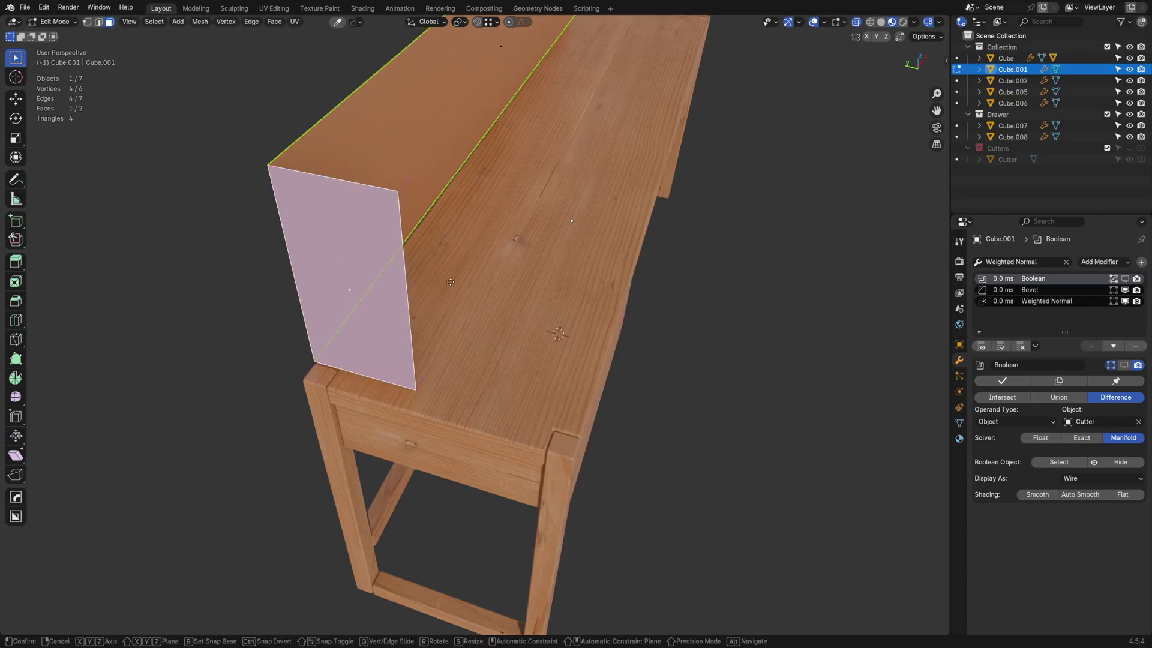
{"action": "key", "text": "y"}
{"action": "key", "text": "x"}
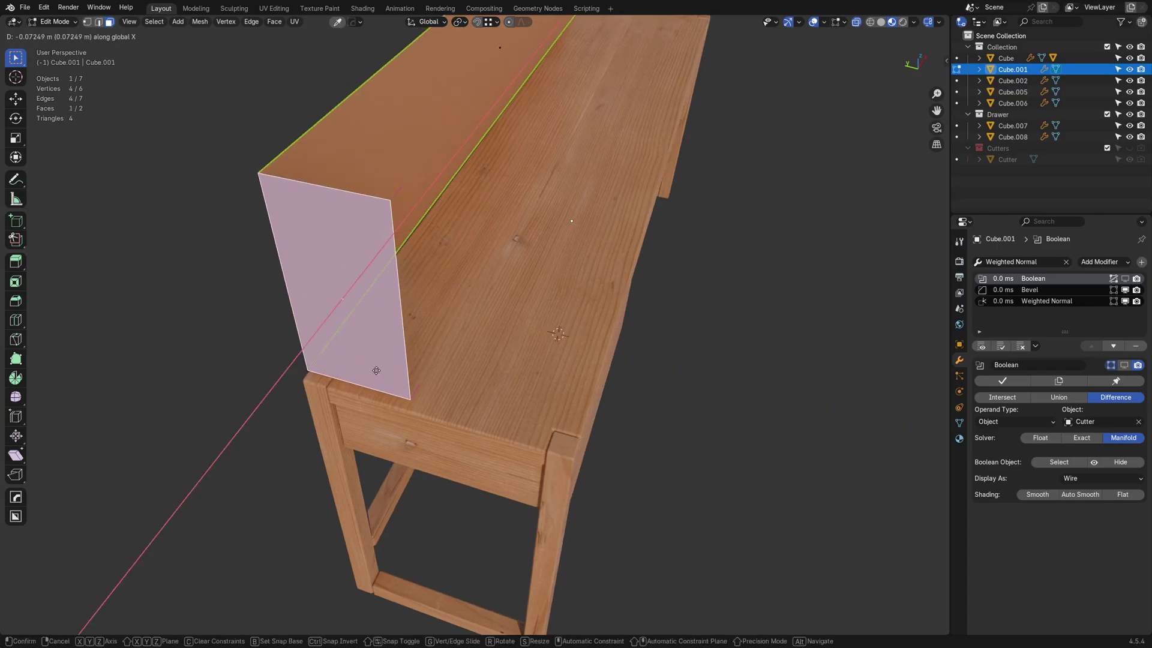
{"action": "left_click", "coordinate": [378, 370]}
{"action": "middle_click_drag", "start_coordinate": [377, 371], "coordinate": [332, 362]}
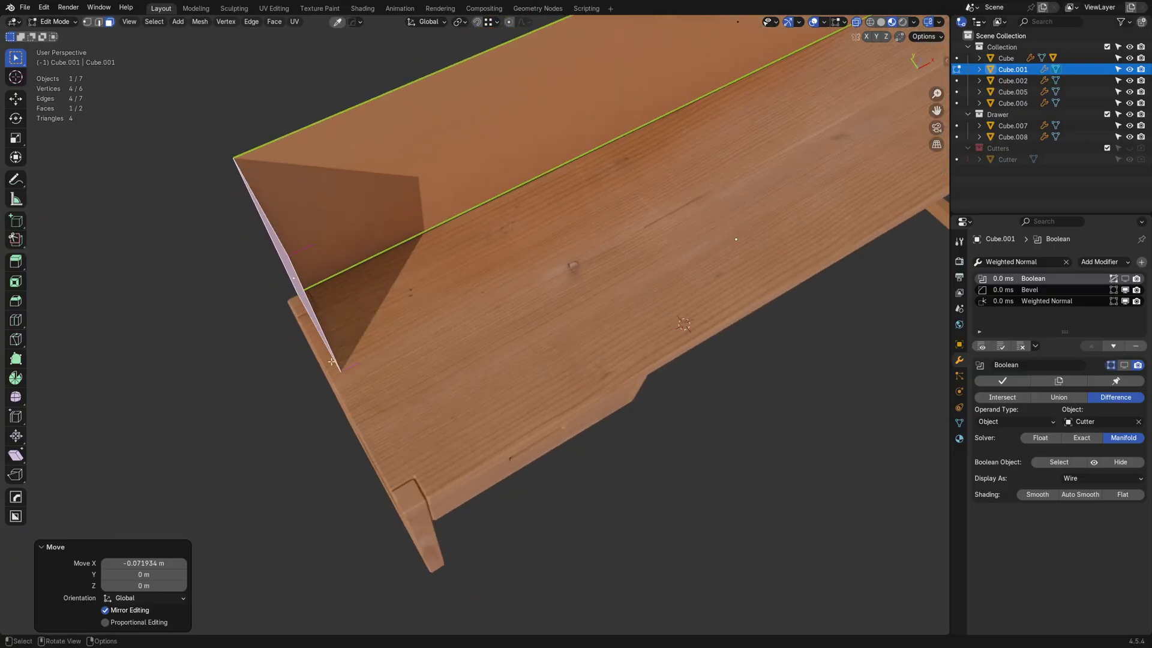
{"action": "key", "text": "g"}
{"action": "key", "text": "x"}
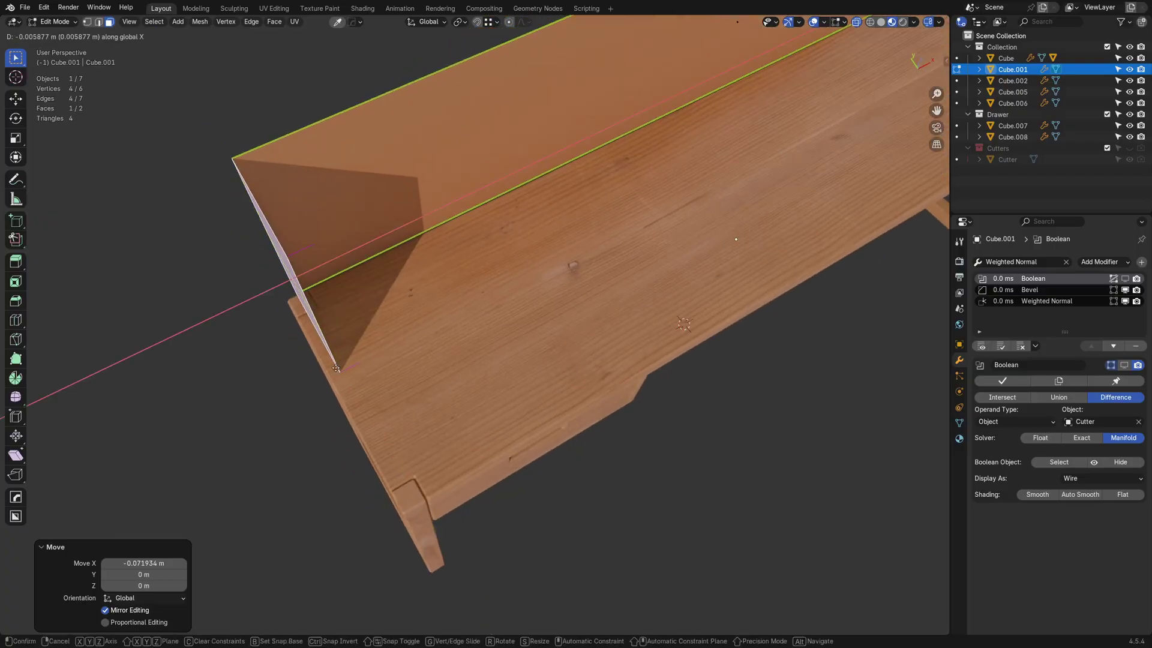
{"action": "left_click", "coordinate": [338, 372]}
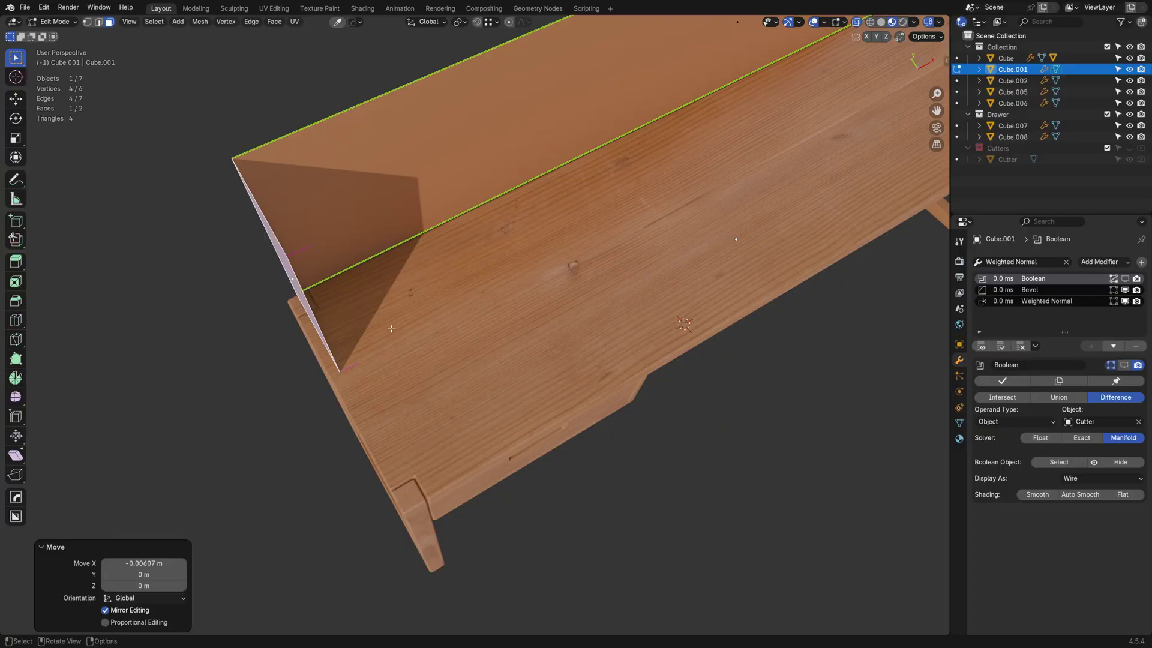
Move the back panel face about 0.077 m along negative Y, in from the desk's rear edge
{"action": "middle_click_drag", "start_coordinate": [391, 329], "coordinate": [384, 198]}
{"action": "key", "text": "alt+a"}
{"action": "left_click", "coordinate": [399, 185]}
{"action": "middle_click_drag", "start_coordinate": [420, 322], "coordinate": [457, 325]}
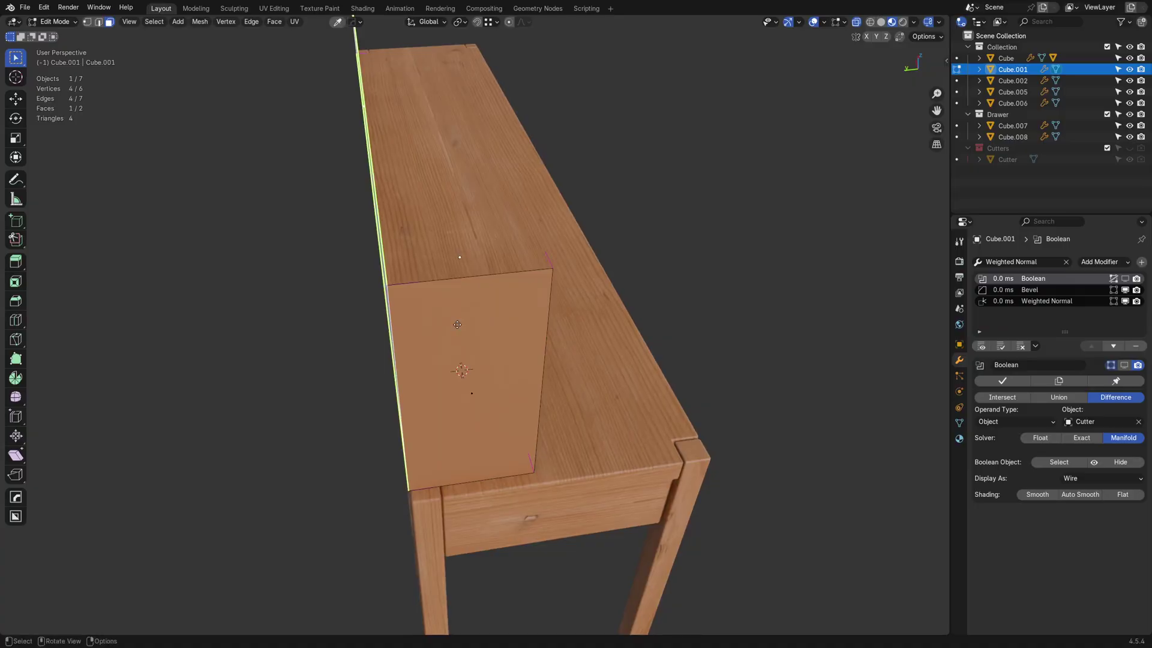
{"action": "key", "text": "g"}
{"action": "key", "text": "y"}
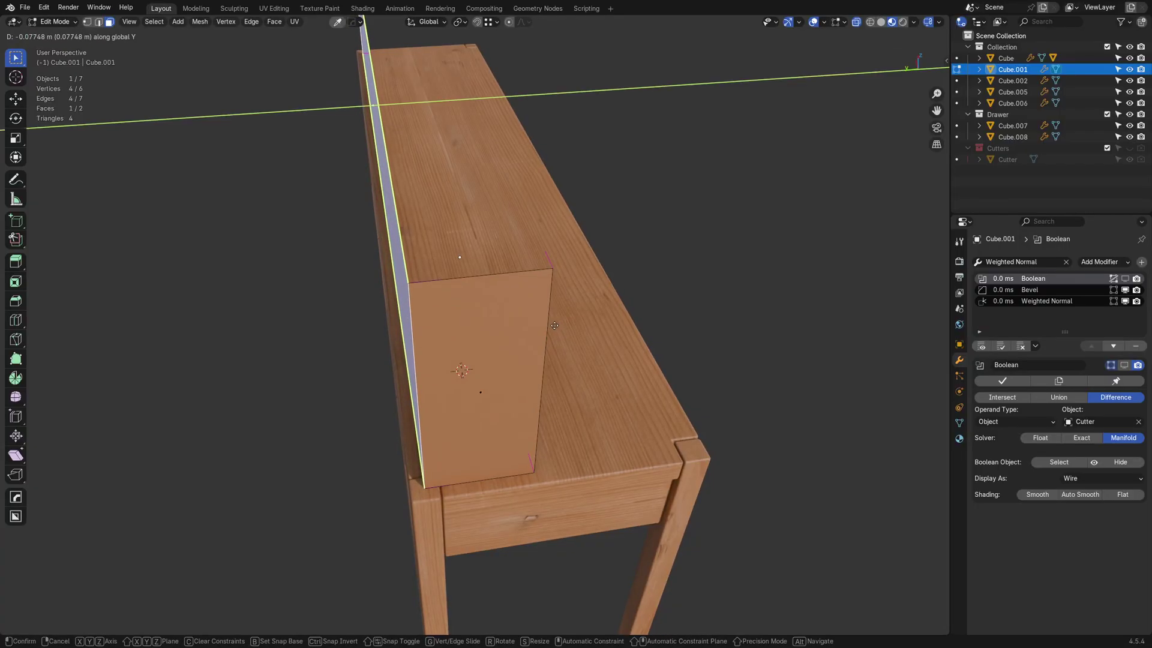
{"action": "left_click", "coordinate": [555, 325]}
Separate the side panel face from the back panel into its own object
{"action": "middle_click_drag", "start_coordinate": [555, 326], "coordinate": [424, 381]}
{"action": "middle_click_drag", "start_coordinate": [297, 324], "coordinate": [303, 334]}
{"action": "left_click", "coordinate": [304, 337]}
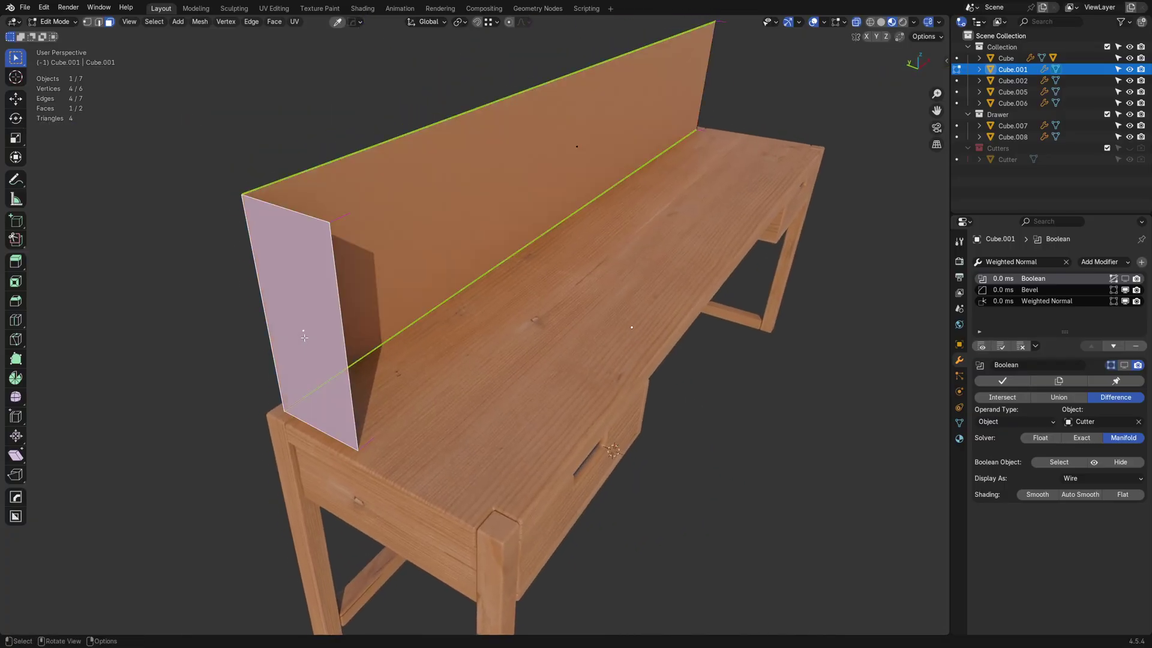
{"action": "key", "text": "p"}
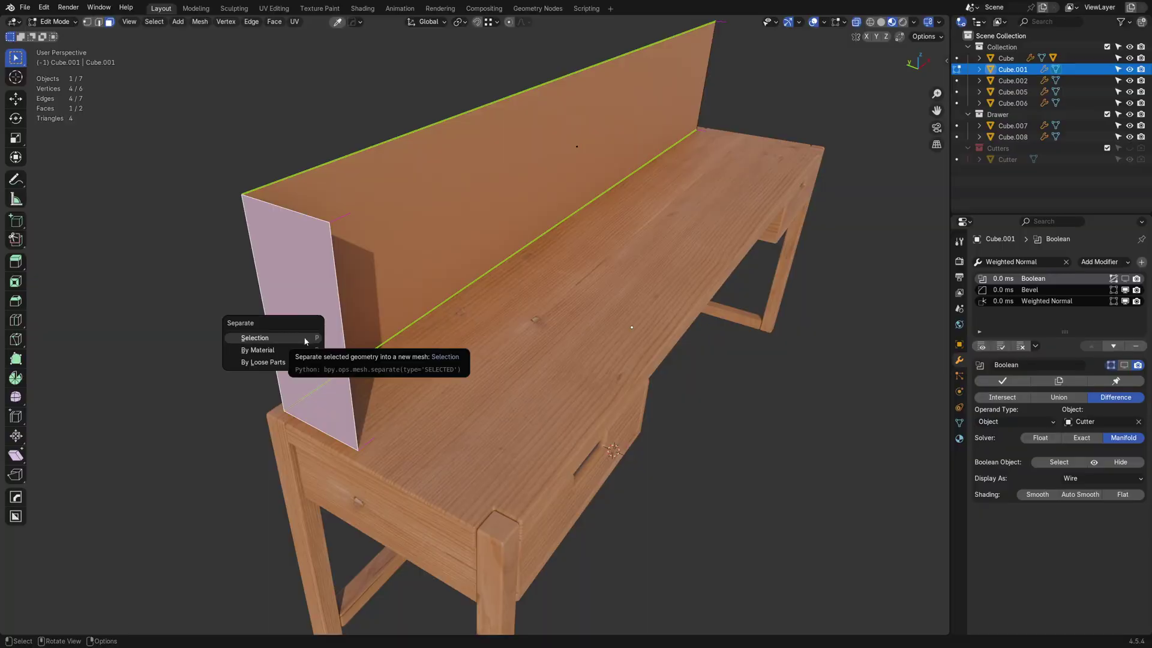
{"action": "left_click", "coordinate": [304, 338]}
{"action": "key", "text": "Tab"}
{"action": "left_click", "coordinate": [311, 315]}
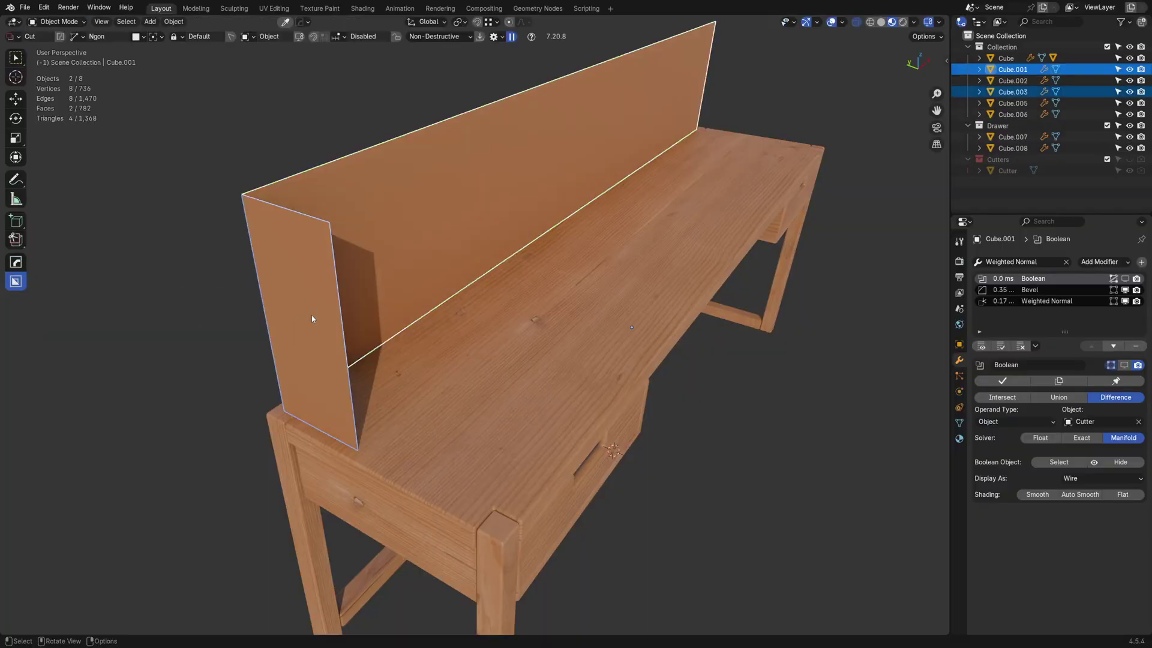
{"action": "left_click", "coordinate": [311, 316]}
Switch the viewport to solid shading
{"action": "left_click", "coordinate": [349, 424]}
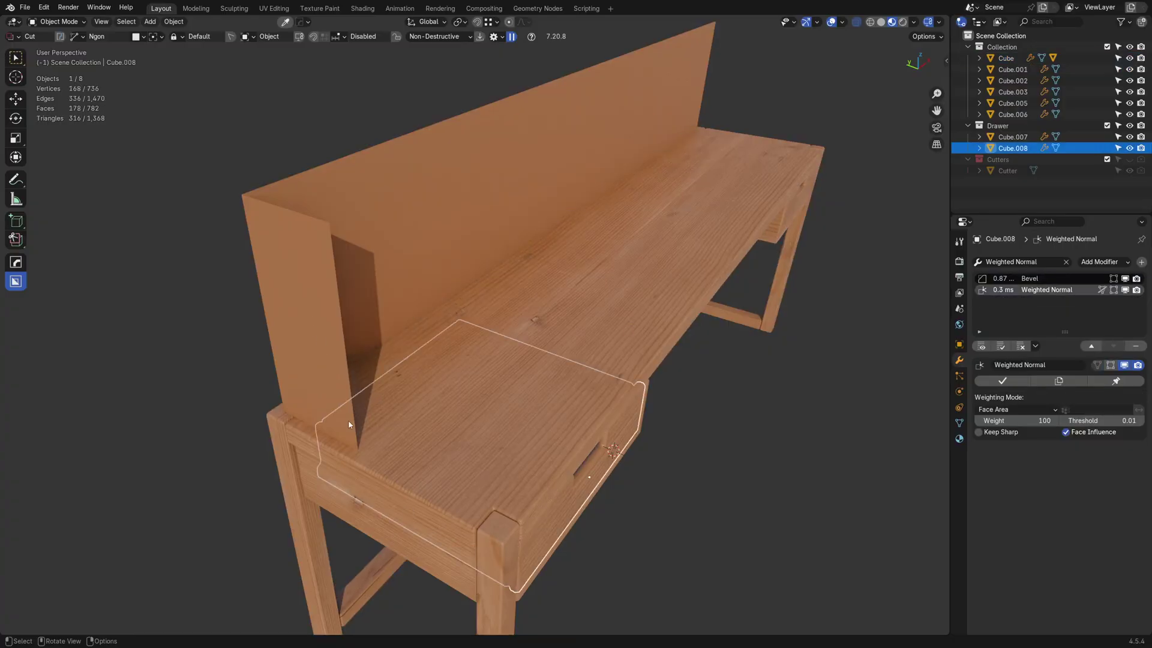
{"action": "left_click", "coordinate": [348, 425]}
{"action": "left_click", "coordinate": [349, 424]}
{"action": "middle_click_drag", "start_coordinate": [389, 312], "coordinate": [282, 290]}
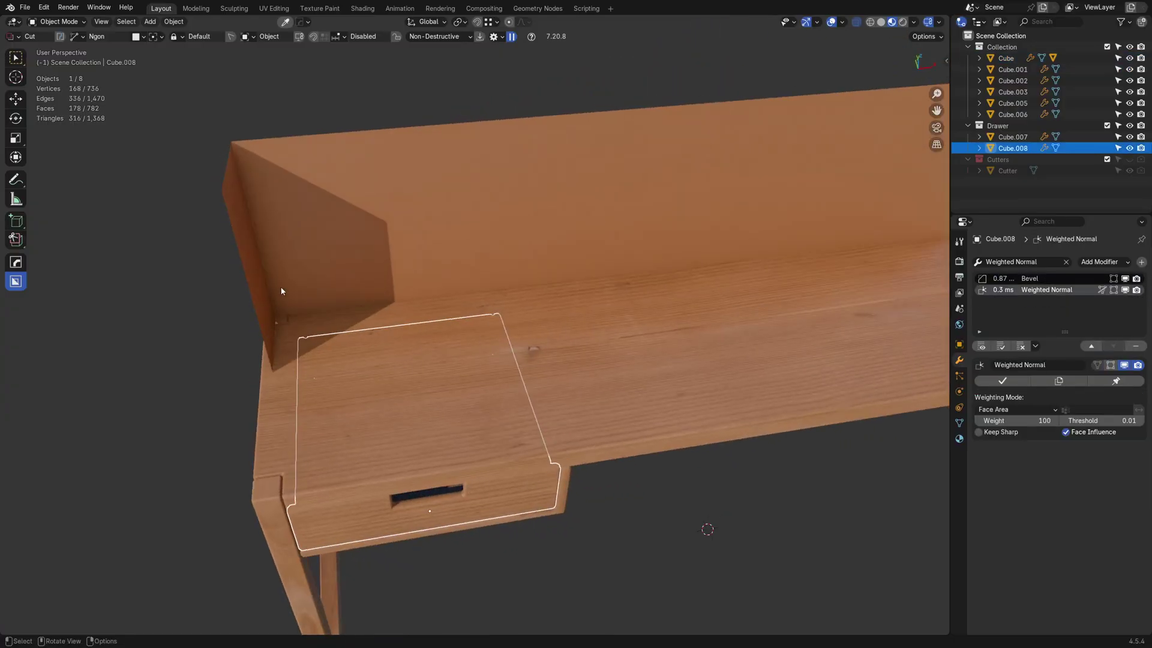
{"action": "key", "text": "z"}
{"action": "left_click", "coordinate": [372, 318]}
{"action": "key", "text": "alt+z"}
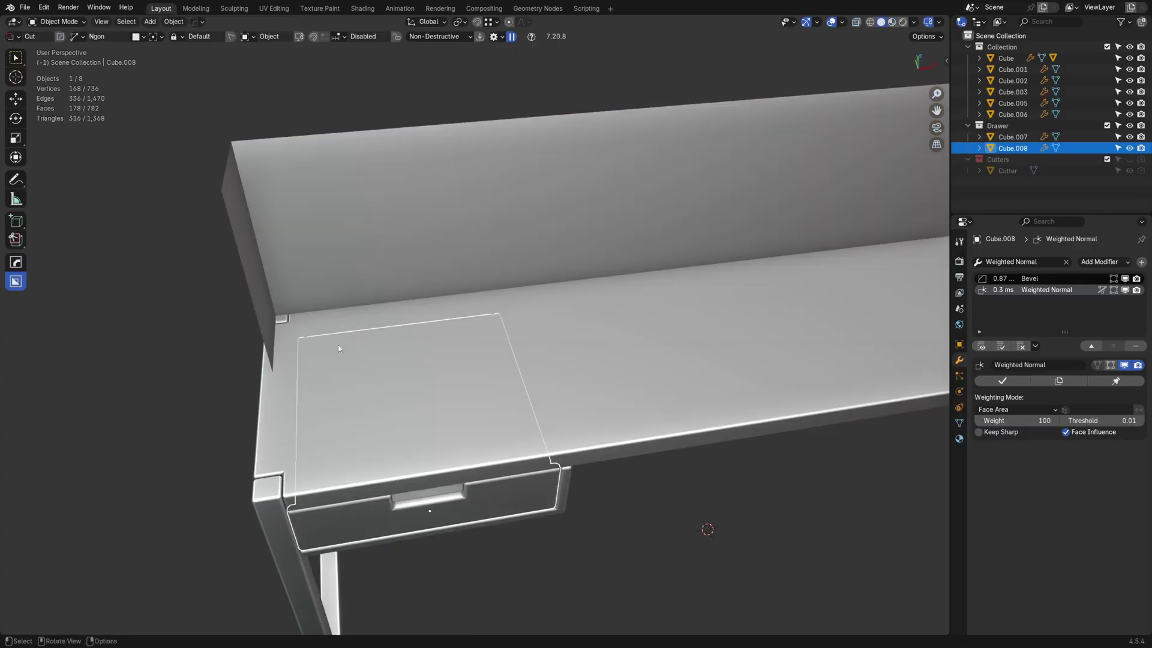
Add two evenly spaced horizontal loop cuts across the side panel without sliding them
{"action": "middle_click_drag", "start_coordinate": [338, 344], "coordinate": [274, 336]}
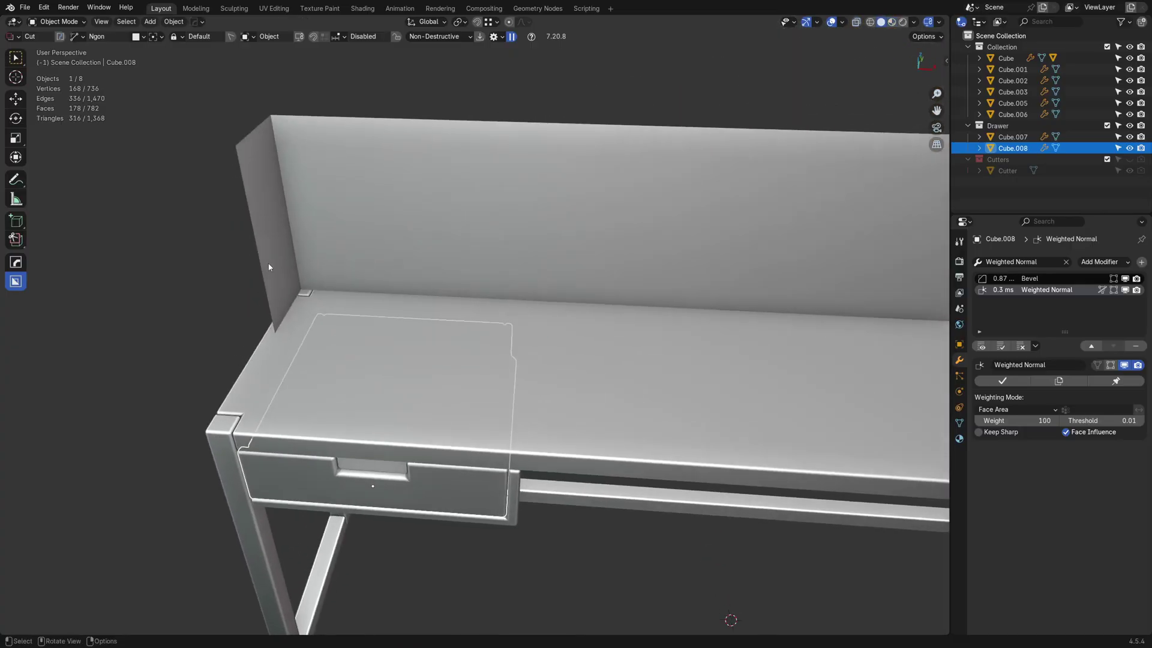
{"action": "left_click", "coordinate": [270, 267]}
{"action": "scroll", "coordinate": [368, 325], "scroll_direction": "down", "scroll_amount": 2}
{"action": "middle_click_drag", "start_coordinate": [368, 325], "coordinate": [158, 292], "text": "shift"}
{"action": "key", "text": "Tab"}
{"action": "key", "text": "ctrl+r"}
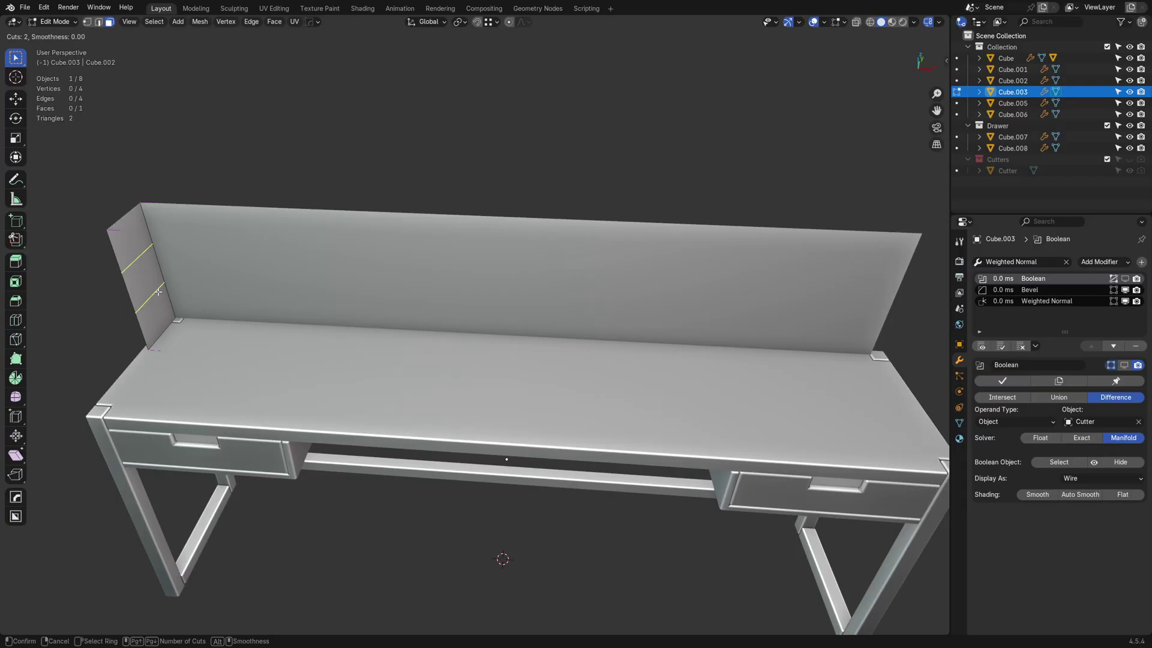
{"action": "left_click", "coordinate": [157, 292]}
{"action": "right_click", "coordinate": [158, 292]}
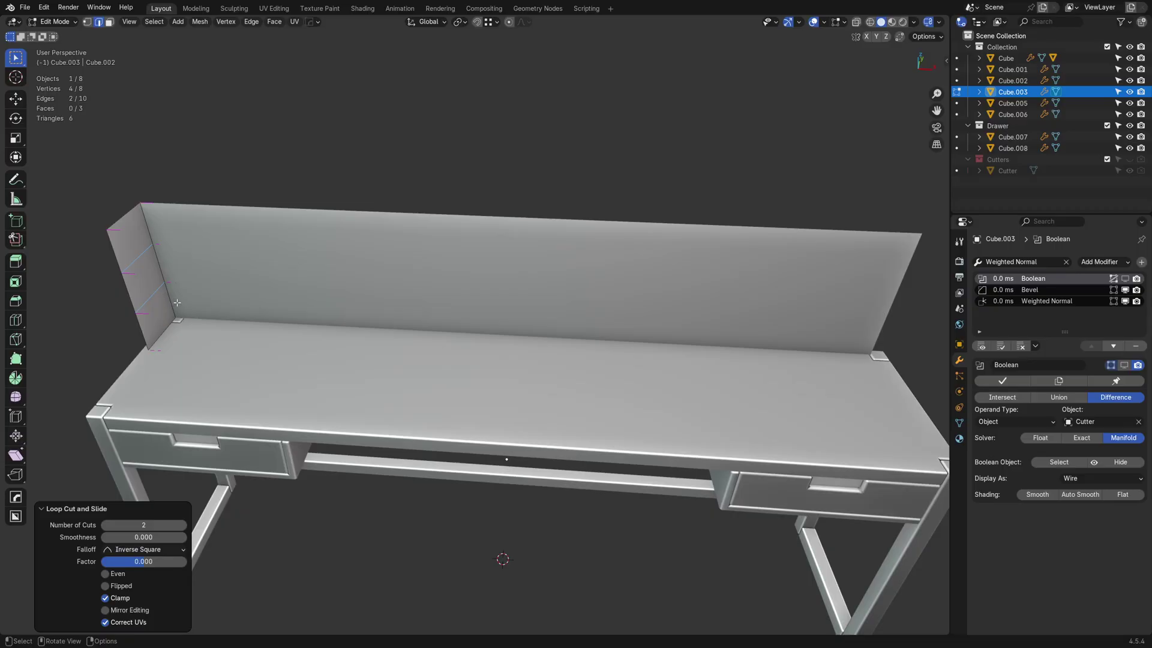
Extrude both loop-cut edges about 4.31 m along X to form two shelves
{"action": "middle_click_drag", "start_coordinate": [177, 302], "coordinate": [229, 318]}
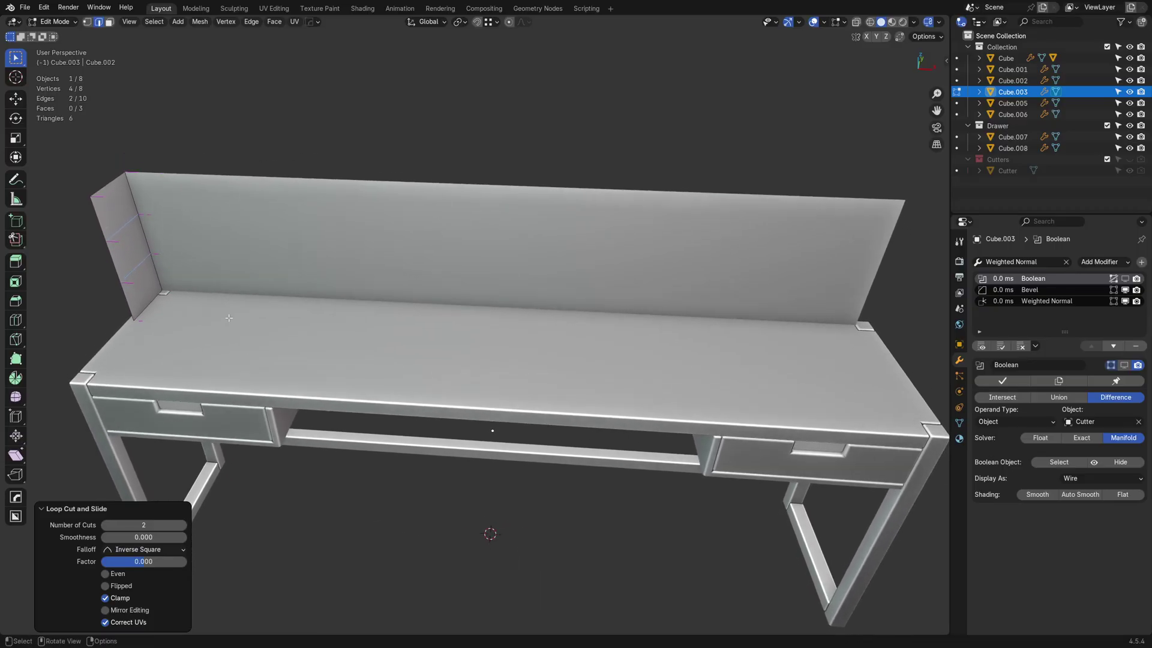
{"action": "key", "text": "e"}
{"action": "key", "text": "x"}
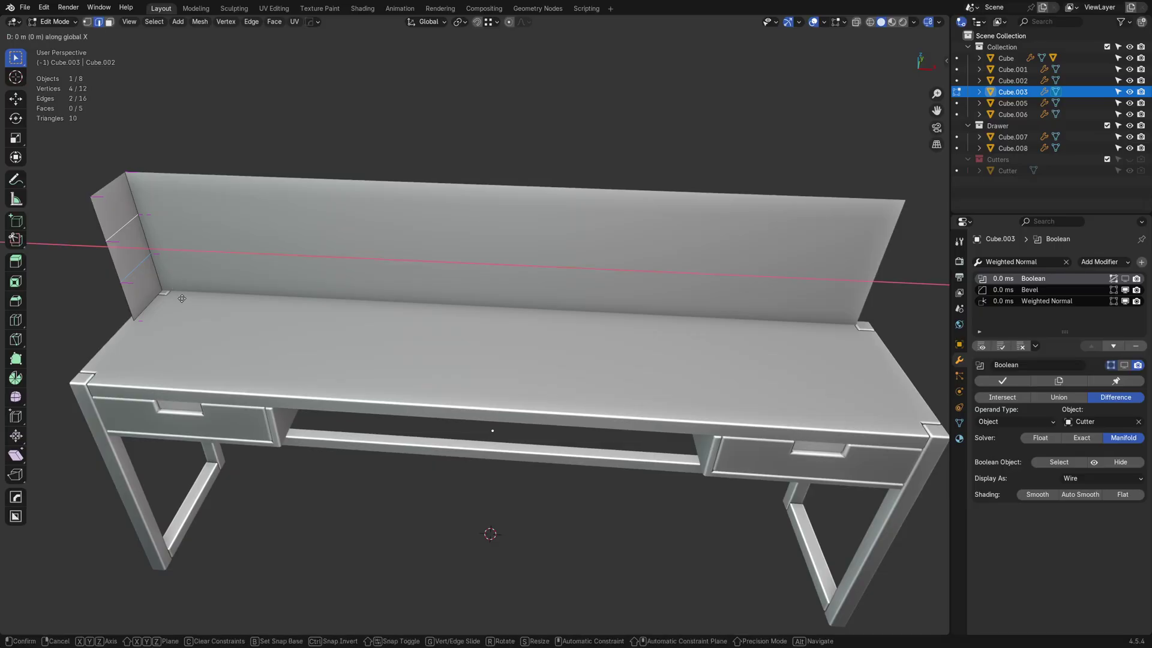
{"action": "left_click", "coordinate": [657, 334]}
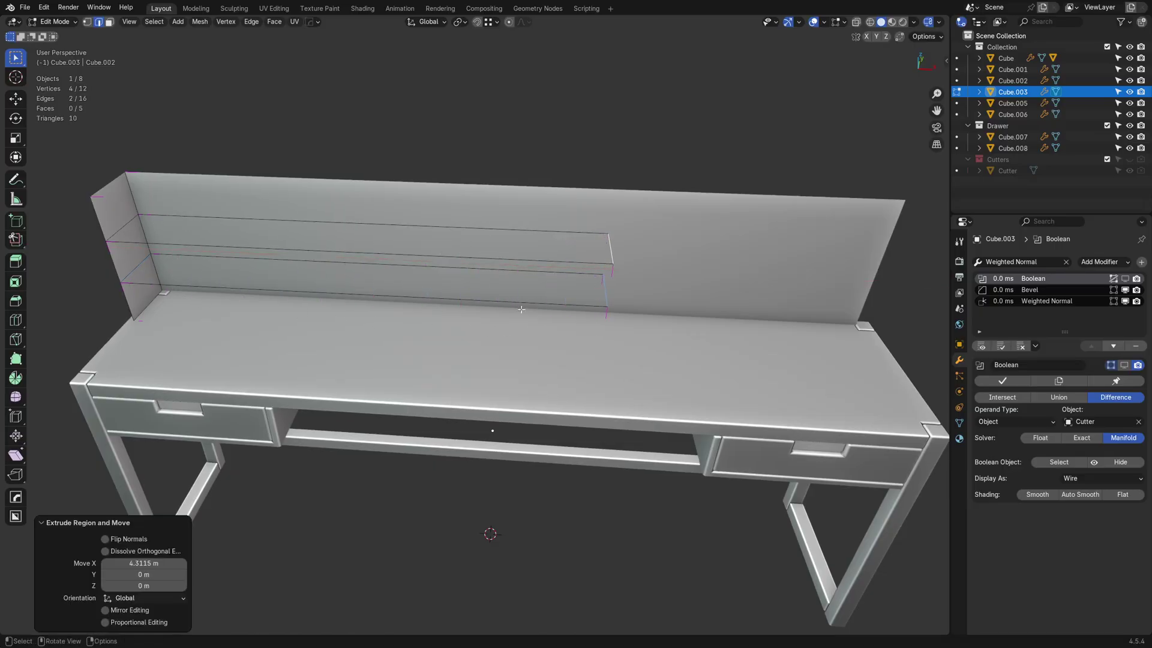
Flip the normals of the two shelf faces
{"action": "key", "text": "Tab"}
{"action": "left_click", "coordinate": [420, 294]}
{"action": "middle_click_drag", "start_coordinate": [420, 294], "coordinate": [366, 276]}
{"action": "left_click", "coordinate": [366, 276]}
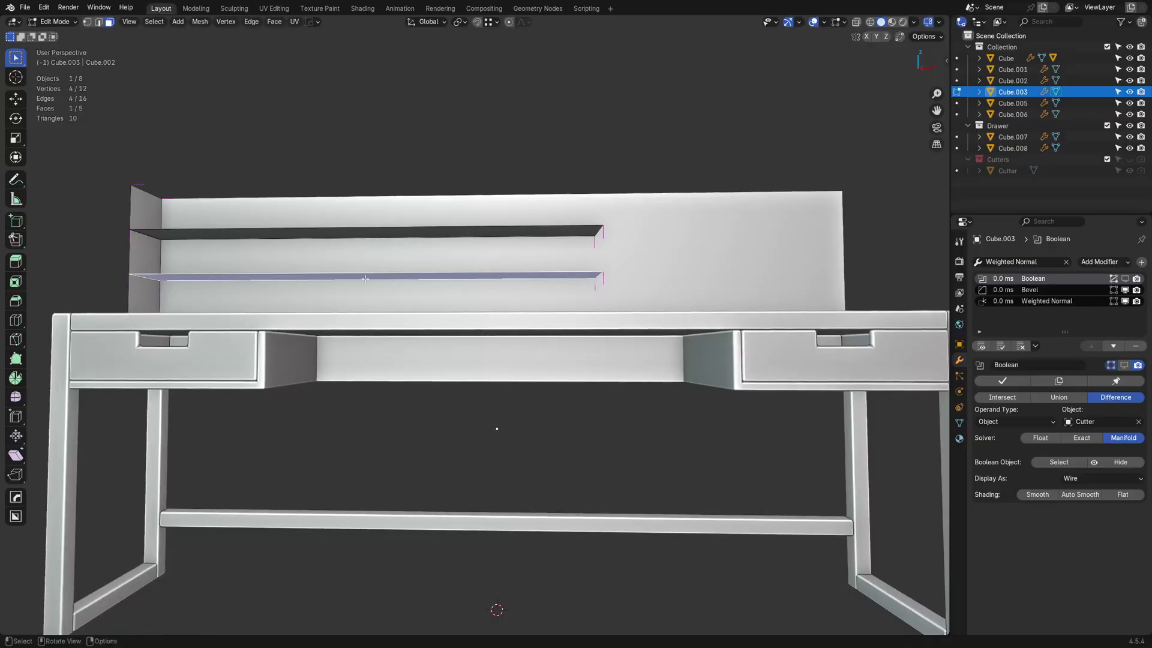
{"action": "left_click", "coordinate": [359, 234], "text": "shift"}
{"action": "key", "text": "alt+n"}
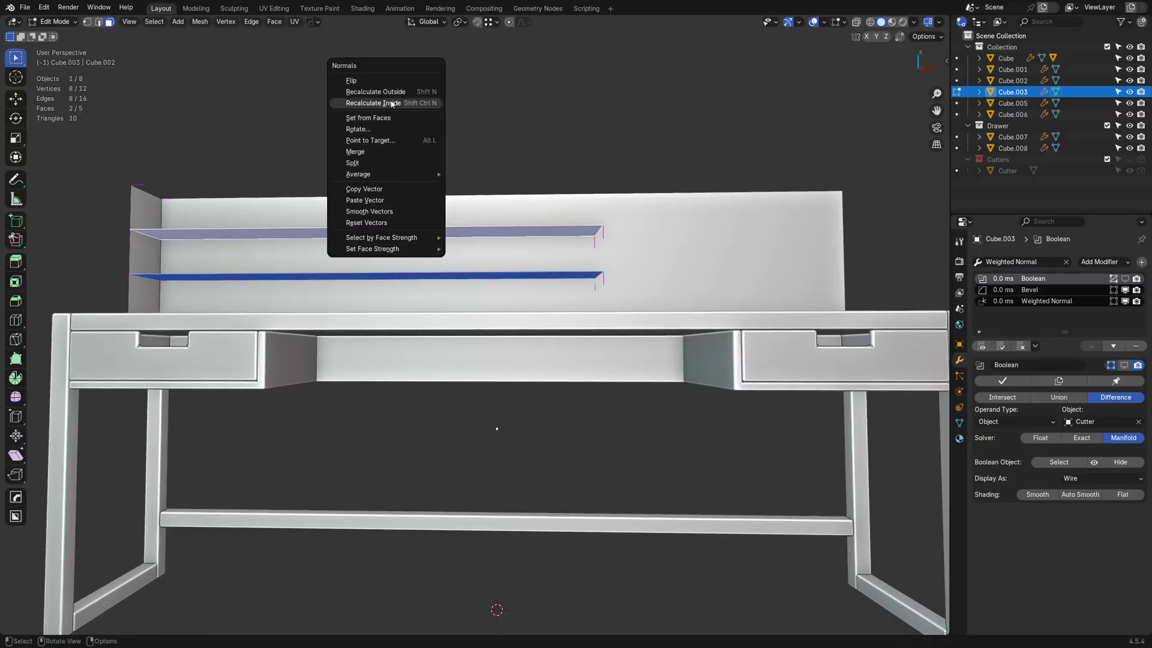
{"action": "left_click", "coordinate": [384, 86]}
{"action": "middle_click_drag", "start_coordinate": [384, 99], "coordinate": [780, 312]}
{"action": "key", "text": "Tab"}
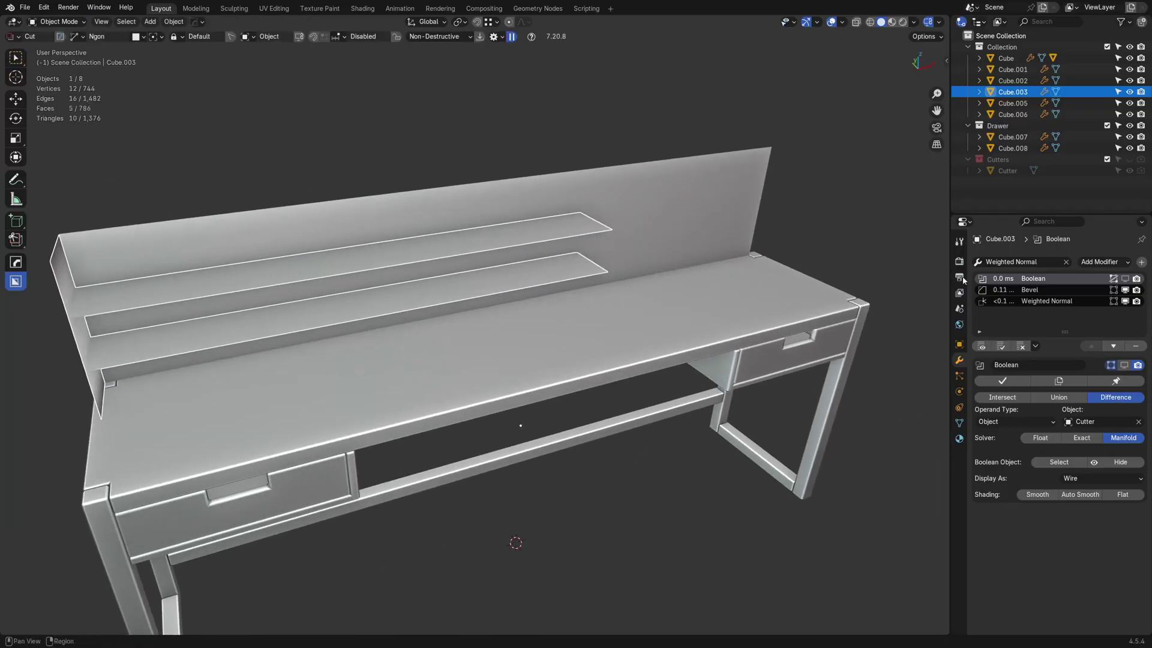
Add a Mirror modifier on the X axis to the side panel and shelves object
{"action": "left_click", "coordinate": [1005, 262]}
{"action": "type", "text": "mi"}
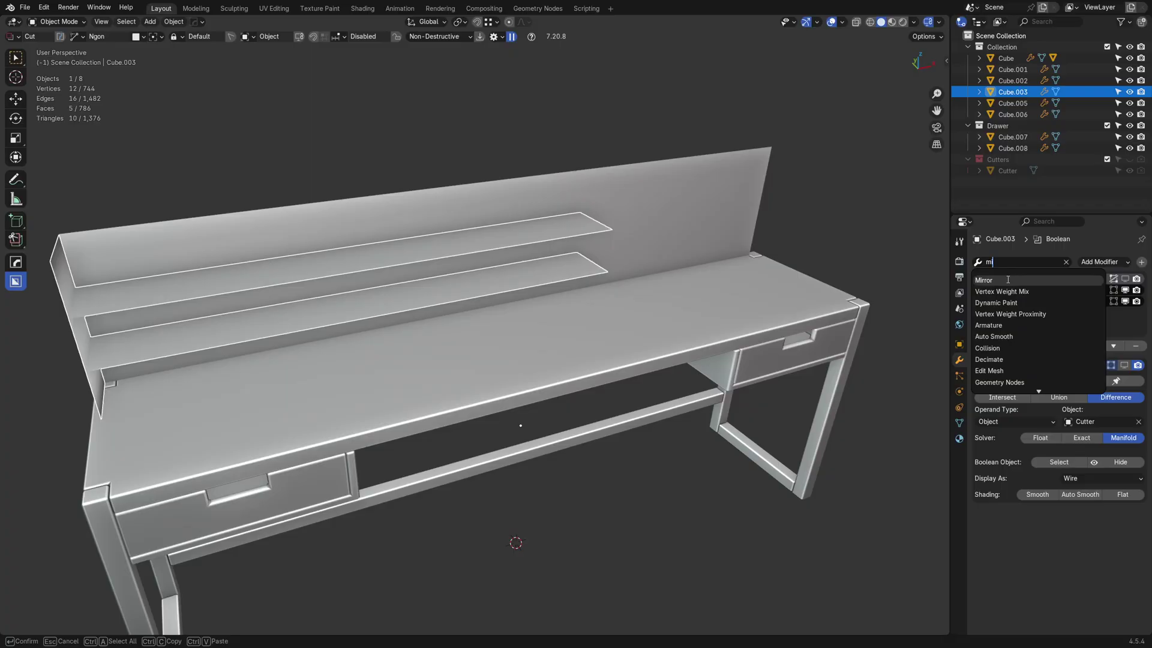
{"action": "left_click", "coordinate": [1007, 281]}
{"action": "middle_click_drag", "start_coordinate": [900, 325], "coordinate": [684, 336]}
{"action": "middle_click_drag", "start_coordinate": [780, 321], "coordinate": [630, 316], "text": "shift"}
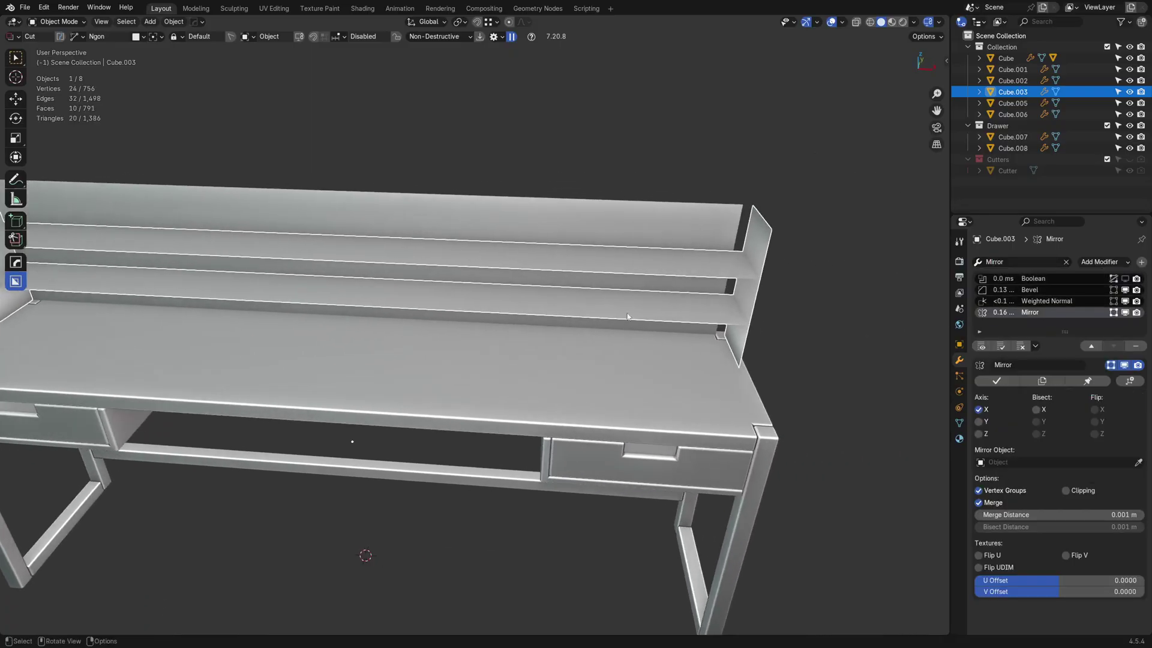
Add a Mirror modifier on the X axis to the hutch's back panel and enable X bisect
{"action": "left_click", "coordinate": [626, 244]}
{"action": "left_click", "coordinate": [1020, 262]}
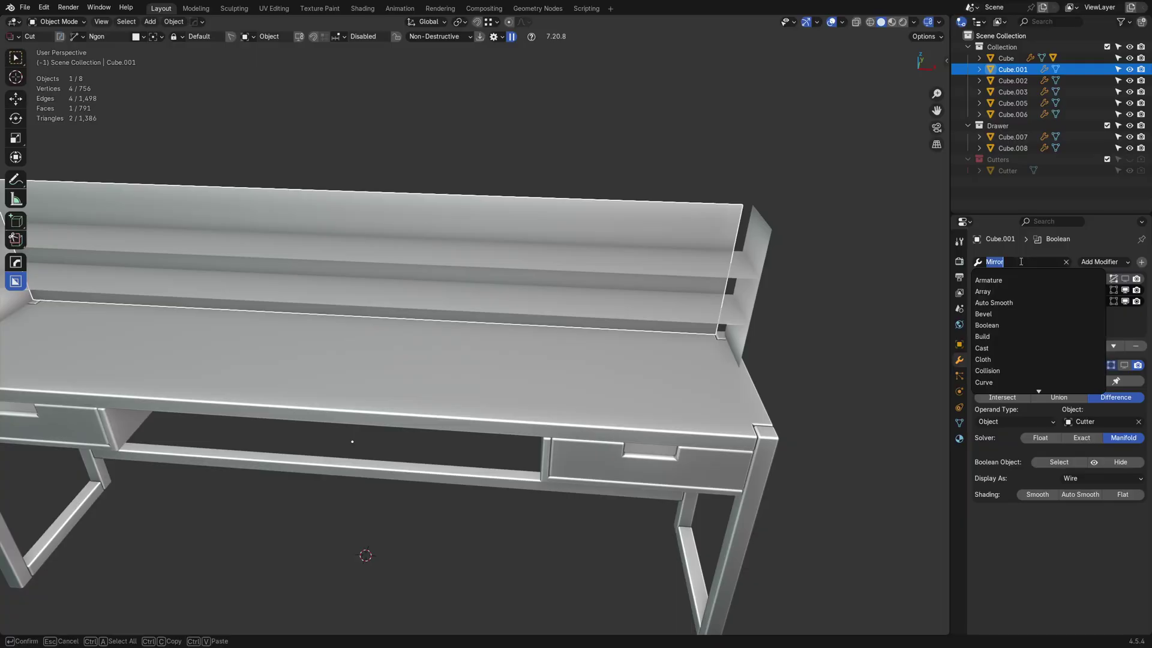
{"action": "type", "text": "mir"}
{"action": "left_click", "coordinate": [1023, 279]}
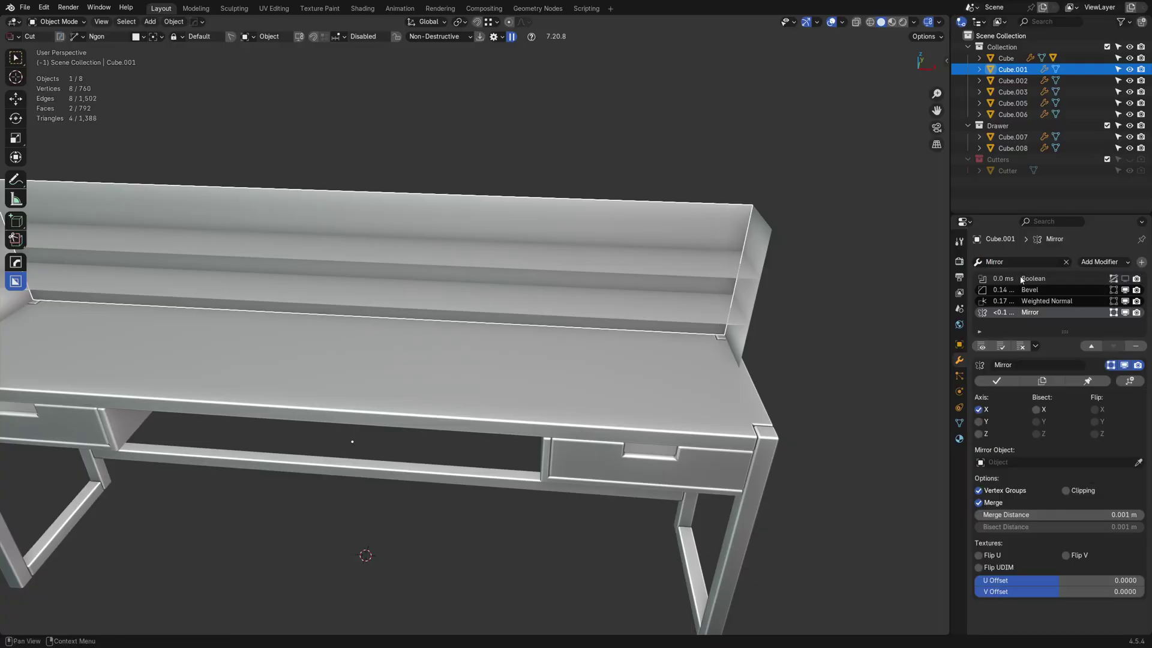
{"action": "left_click", "coordinate": [1036, 409]}
Enable X bisect and flip on the side panel and shelves' Mirror modifier, and X flip on the back panel's mirror
{"action": "left_click", "coordinate": [674, 274]}
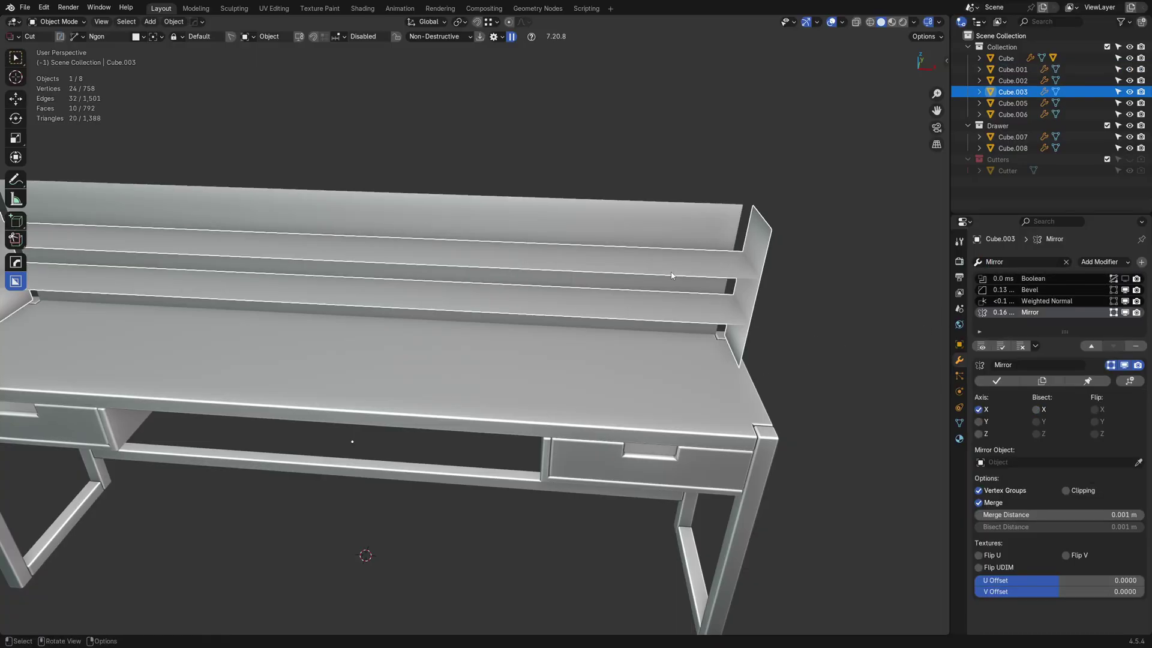
{"action": "left_click", "coordinate": [1037, 409]}
{"action": "left_click", "coordinate": [1096, 410]}
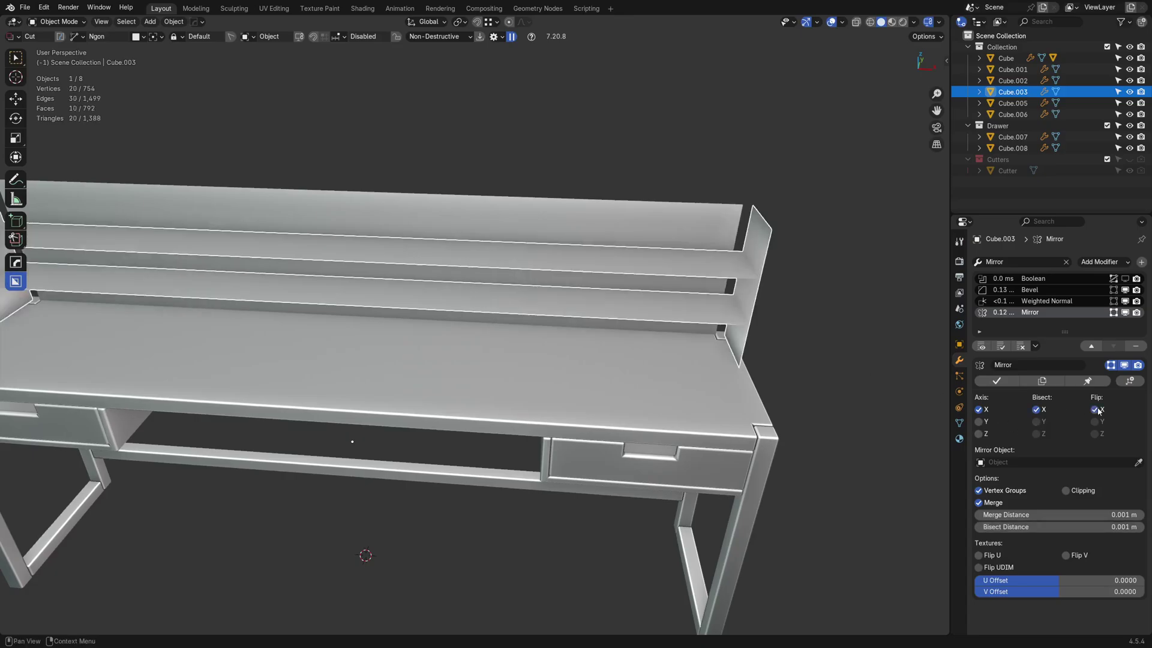
{"action": "left_click", "coordinate": [677, 236]}
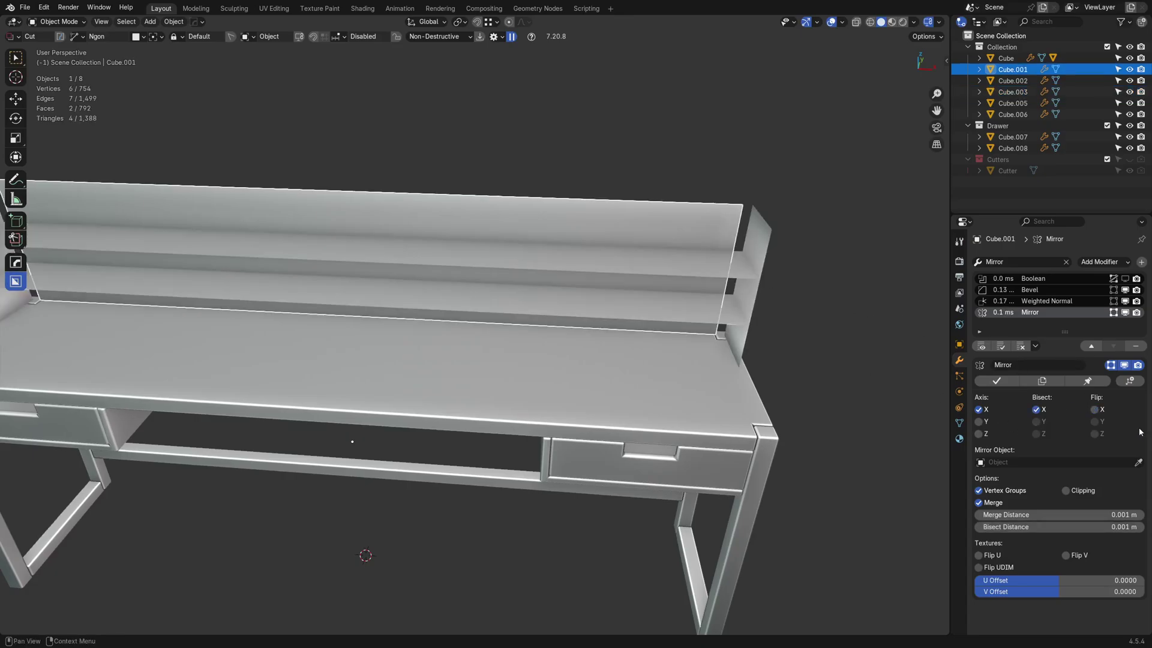
{"action": "left_click", "coordinate": [1096, 410]}
Separate the two shelf faces from the side panel into their own object and return to Object Mode
{"action": "scroll", "coordinate": [490, 352], "scroll_direction": "down", "scroll_amount": 3}
{"action": "middle_click_drag", "start_coordinate": [378, 350], "coordinate": [477, 351], "text": "shift"}
{"action": "left_click", "coordinate": [372, 338]}
{"action": "key", "text": "KP_Decimal"}
{"action": "key", "text": "Tab"}
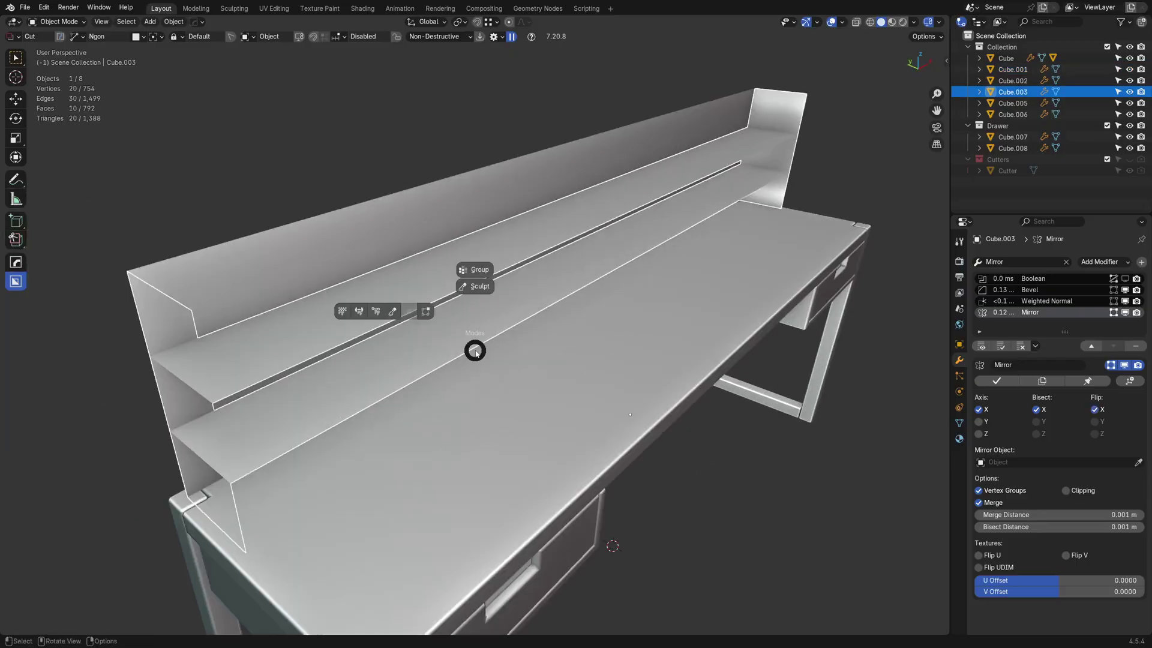
{"action": "left_click", "coordinate": [406, 363]}
{"action": "left_click", "coordinate": [453, 298], "text": "shift"}
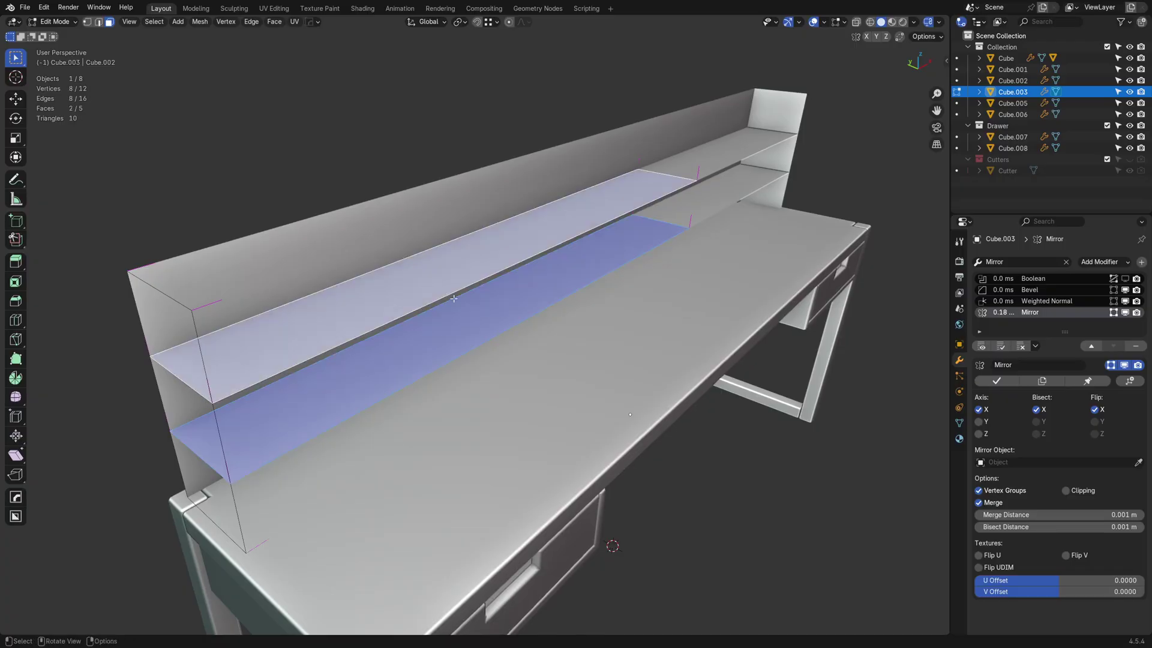
{"action": "key", "text": "p"}
{"action": "left_click", "coordinate": [470, 308]}
{"action": "key", "text": "ctrl+Tab"}
{"action": "left_click", "coordinate": [553, 307]}
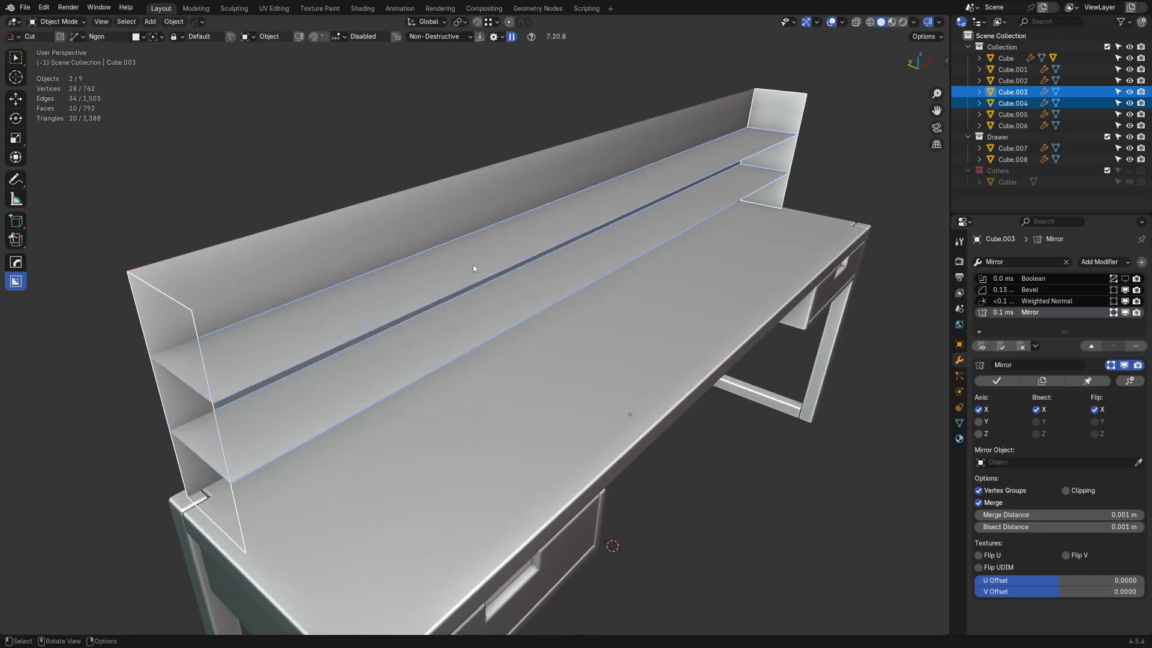
Apply the Mirror modifier on the back panel
{"action": "middle_click_drag", "start_coordinate": [480, 361], "coordinate": [543, 344], "text": "shift"}
{"action": "left_click", "coordinate": [412, 321]}
{"action": "middle_click_drag", "start_coordinate": [425, 345], "coordinate": [416, 264], "text": "shift"}
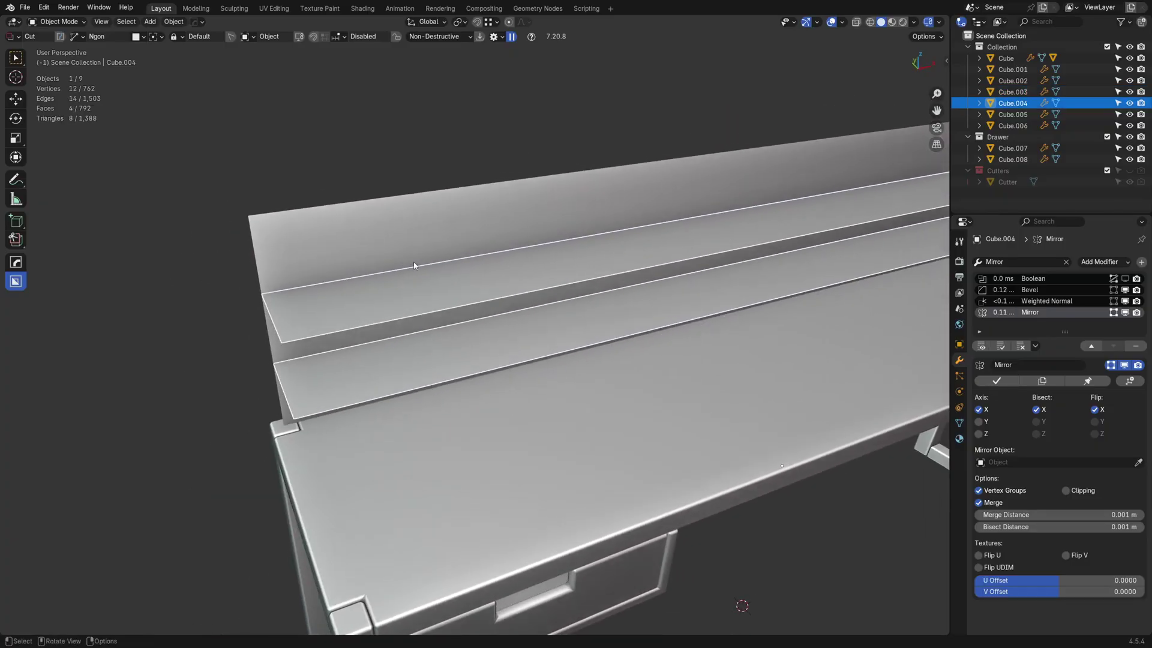
{"action": "left_click", "coordinate": [416, 265]}
{"action": "middle_click_drag", "start_coordinate": [437, 302], "coordinate": [358, 326]}
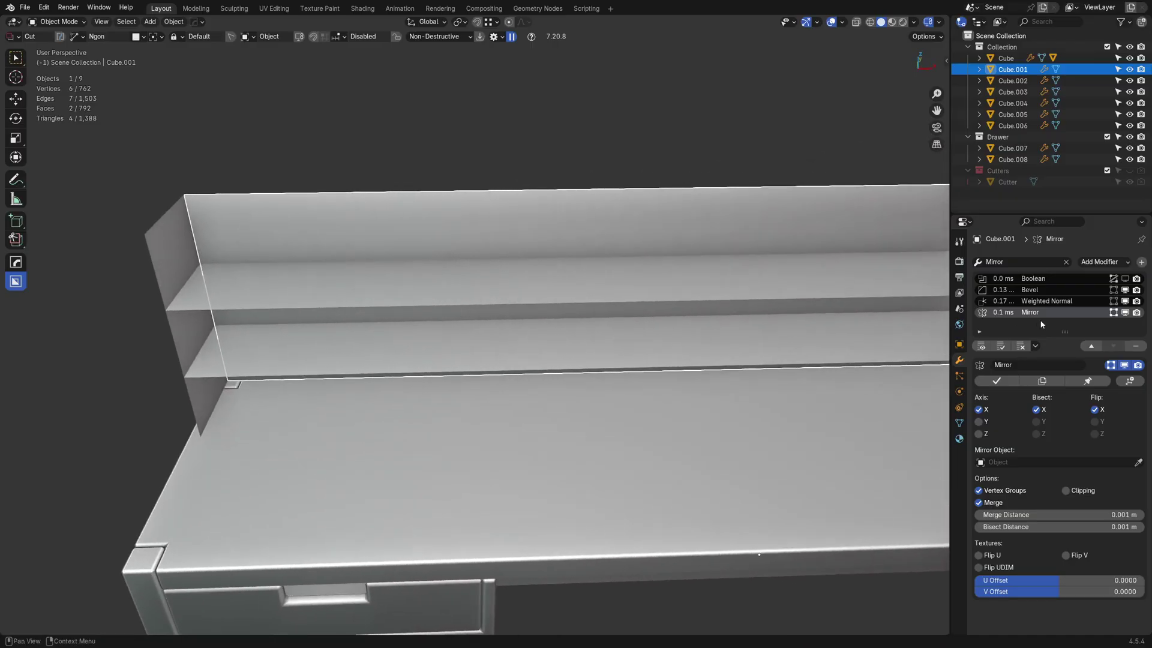
{"action": "left_click", "coordinate": [1007, 385]}
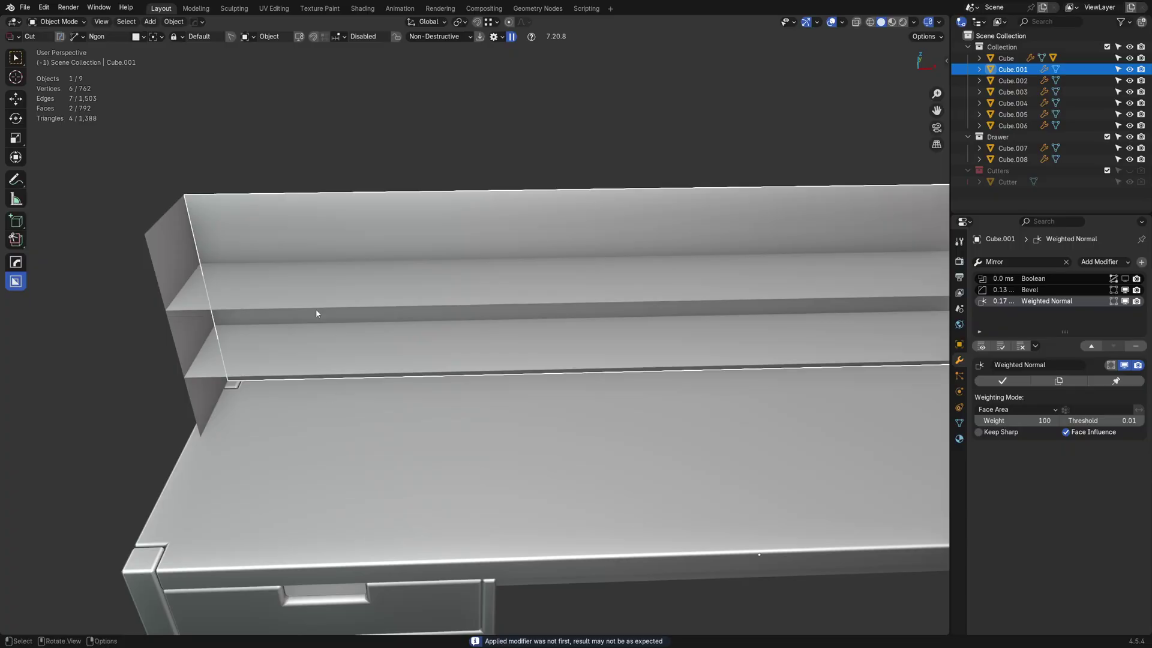
Move the shelves' Mirror modifier to the start of the modifier stack and apply it
{"action": "left_click", "coordinate": [279, 309]}
{"action": "left_click", "coordinate": [1094, 350]}
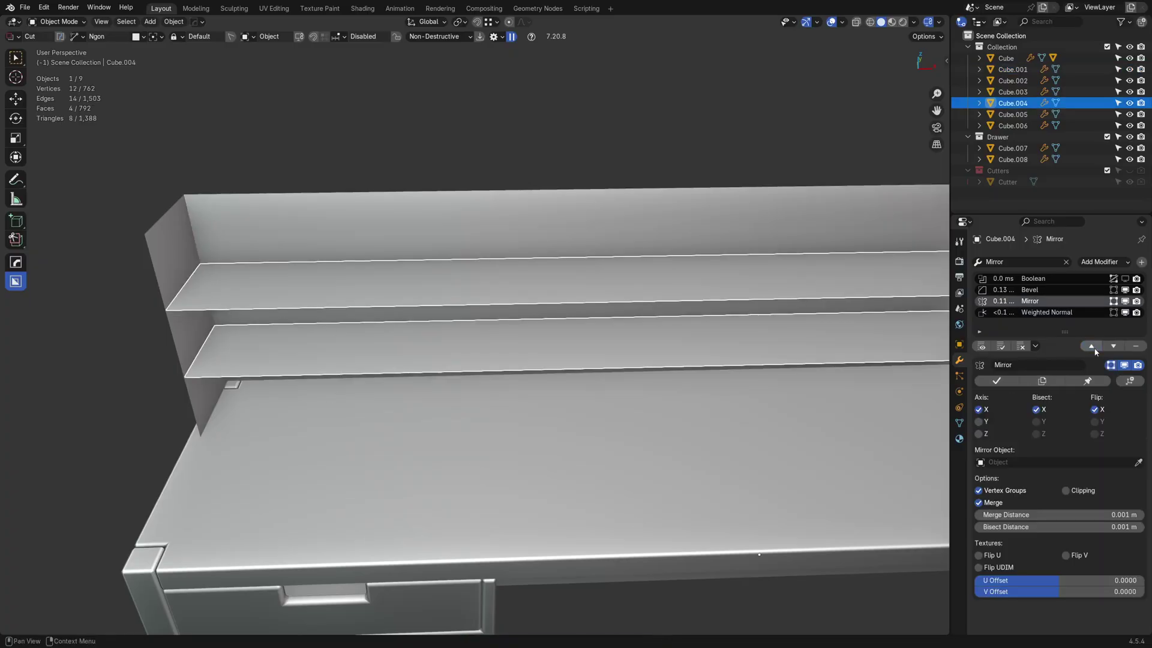
{"action": "left_click", "coordinate": [1092, 347]}
{"action": "left_click", "coordinate": [1092, 347]}
{"action": "left_click", "coordinate": [1001, 384]}
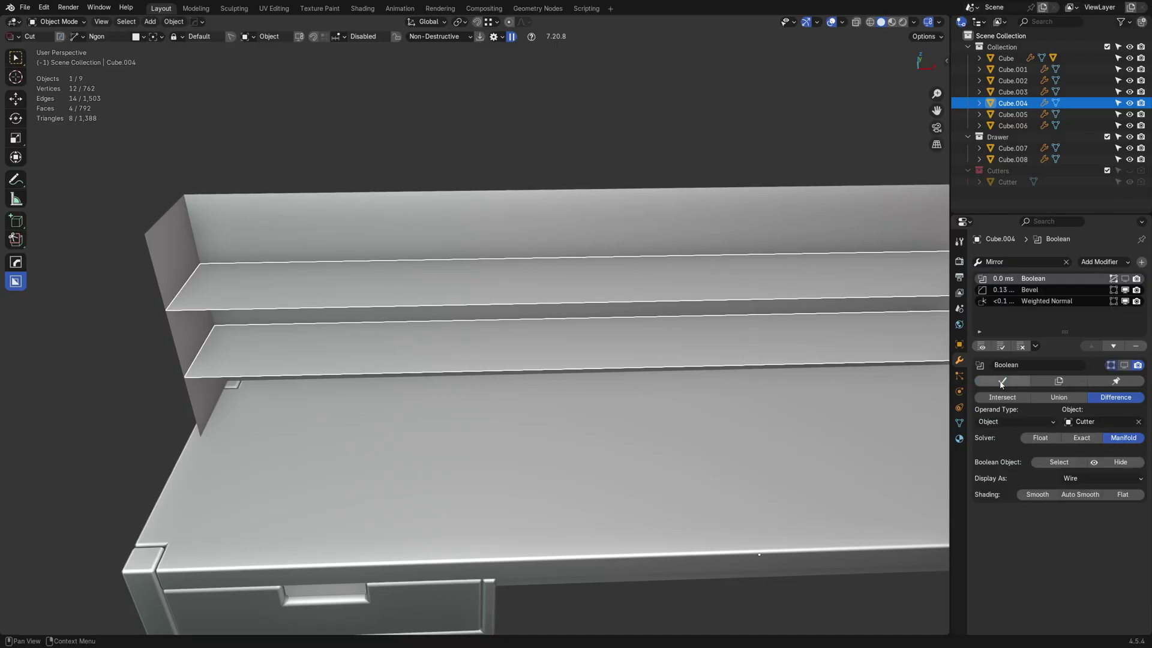
Apply the Mirror modifier on the side panels
{"action": "left_click", "coordinate": [193, 270]}
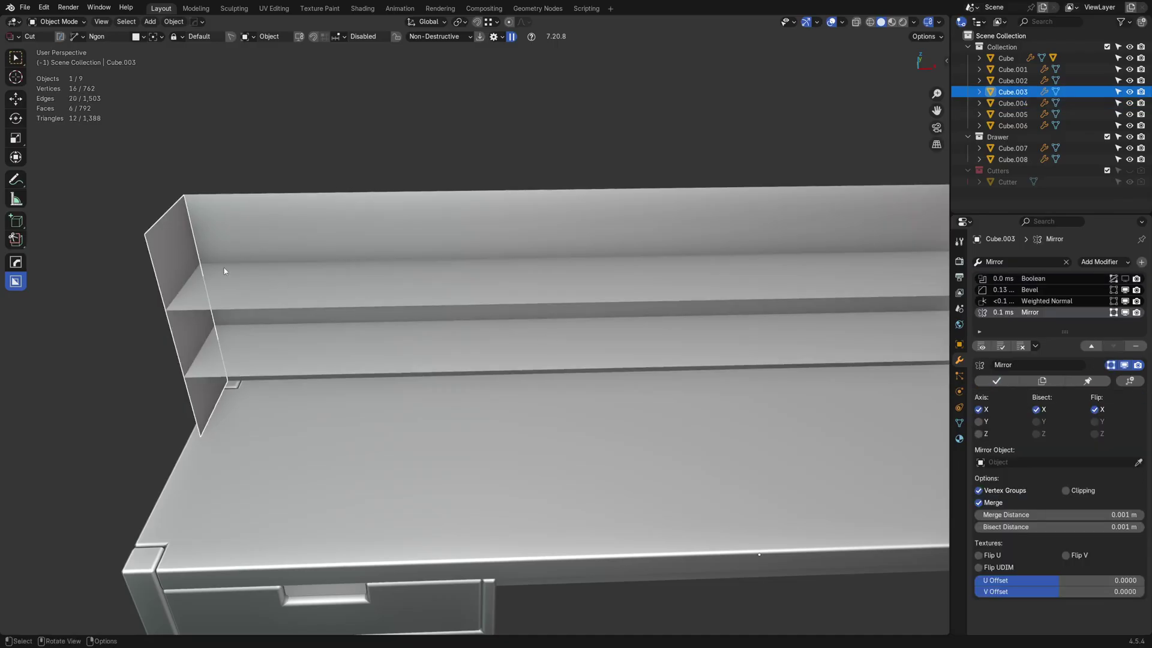
{"action": "left_click", "coordinate": [997, 380]}
{"action": "middle_click_drag", "start_coordinate": [384, 375], "coordinate": [529, 362]}
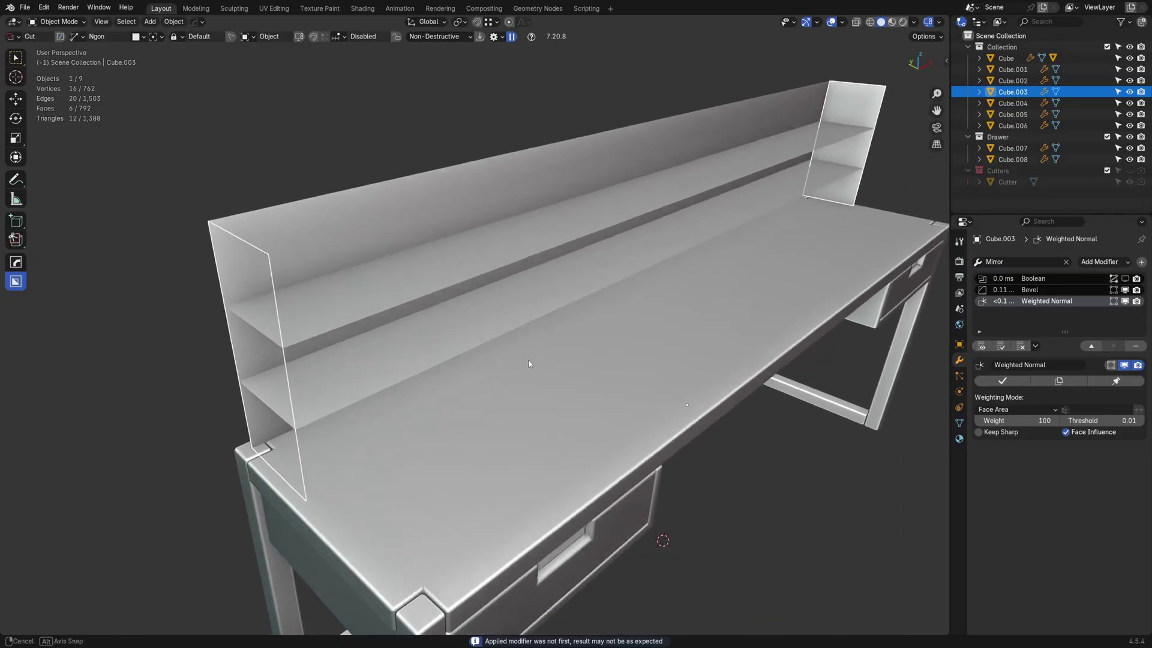
Add a Solidify modifier to the back panel with a thickness of about 0.068 m
{"action": "left_click", "coordinate": [401, 298], "text": "shift"}
{"action": "left_click", "coordinate": [354, 268], "text": "shift"}
{"action": "middle_click_drag", "start_coordinate": [363, 274], "coordinate": [488, 294]}
{"action": "left_click", "coordinate": [340, 273]}
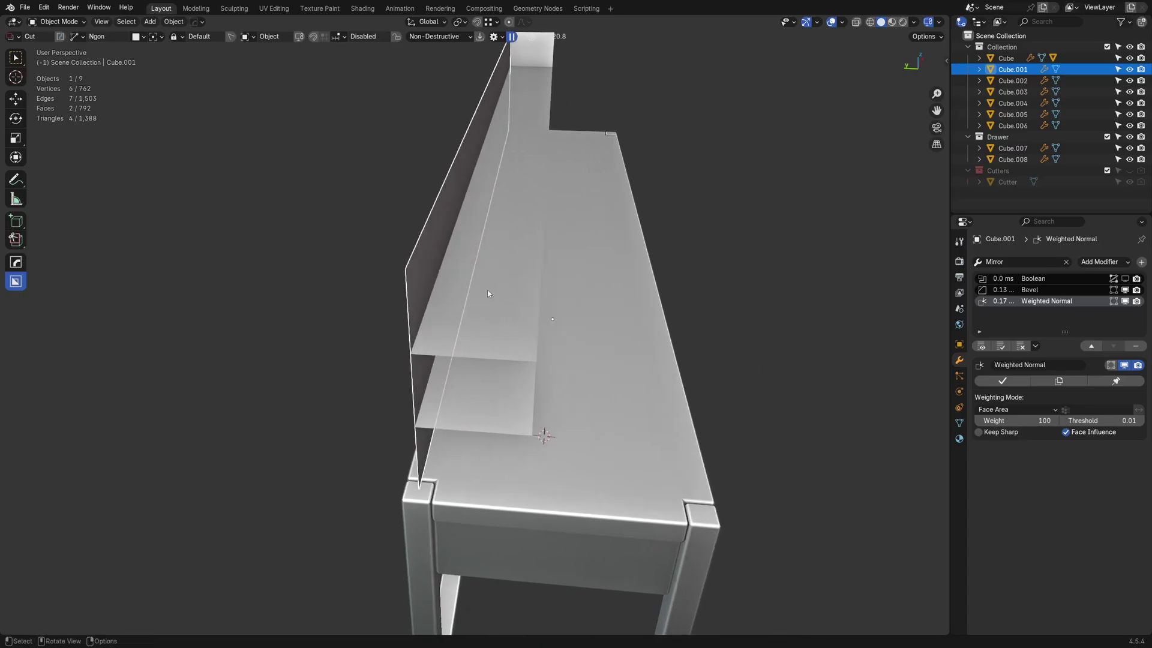
{"action": "left_click", "coordinate": [1052, 268]}
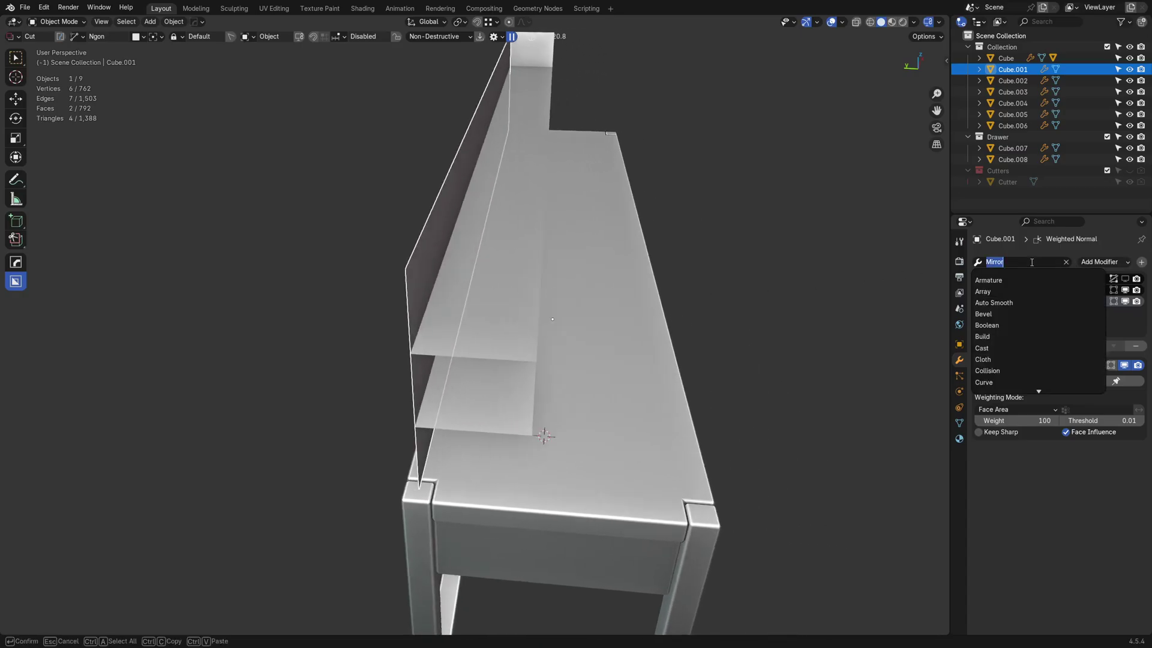
{"action": "left_click", "coordinate": [1024, 279]}
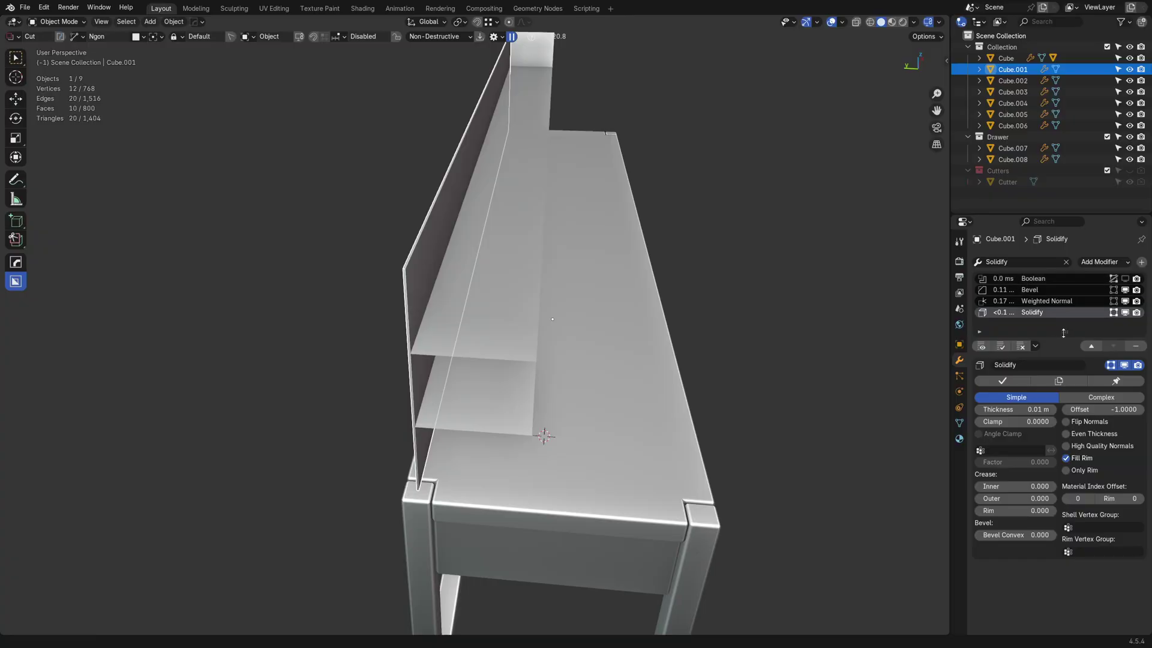
{"action": "left_click_drag", "start_coordinate": [1020, 409], "coordinate": [1049, 409]}
Copy the back panel's modifiers, including Solidify, to the side panels and the shelves
{"action": "middle_click_drag", "start_coordinate": [630, 408], "coordinate": [384, 408]}
{"action": "middle_click_drag", "start_coordinate": [384, 408], "coordinate": [338, 294], "text": "shift"}
{"action": "left_click", "coordinate": [302, 273]}
{"action": "left_click", "coordinate": [324, 296], "text": "shift"}
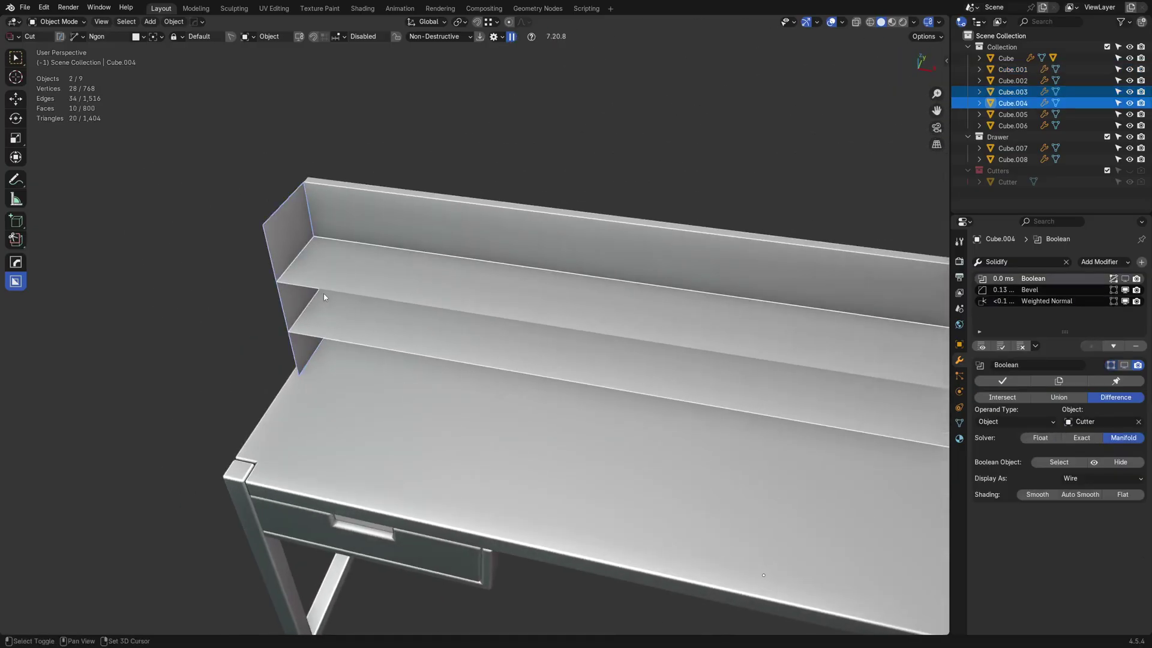
{"action": "left_click", "coordinate": [361, 230], "text": "shift"}
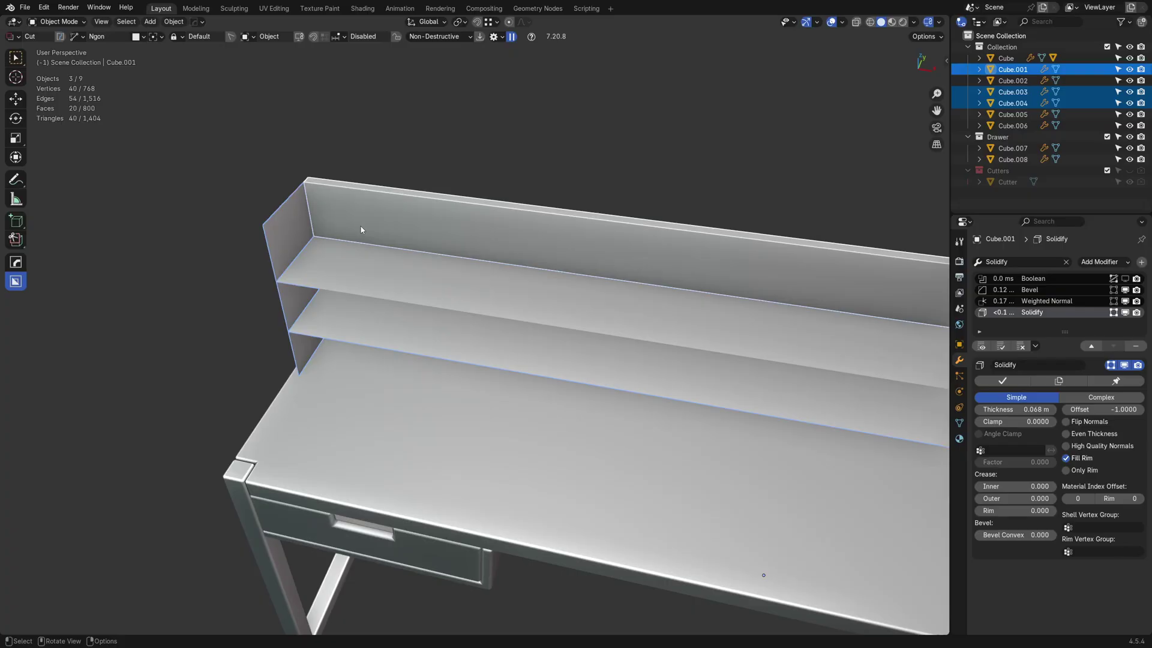
{"action": "key", "text": "ctrl+l"}
{"action": "left_click", "coordinate": [360, 225]}
Open the side panels for edge editing and show the wireframe edges of the objects
{"action": "middle_click_drag", "start_coordinate": [360, 226], "coordinate": [544, 408]}
{"action": "left_click", "coordinate": [487, 386]}
{"action": "key", "text": "Tab"}
{"action": "key", "text": "Tab"}
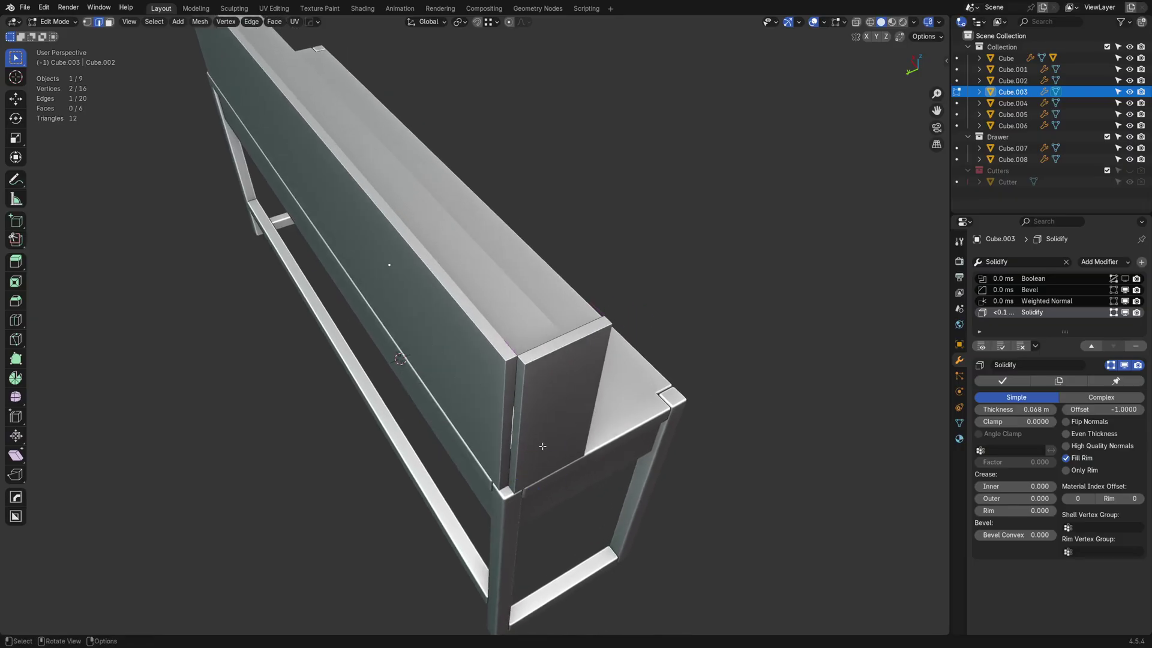
{"action": "key", "text": "alt+z"}
{"action": "key", "text": "alt+z"}
{"action": "middle_click_drag", "start_coordinate": [542, 443], "coordinate": [488, 411]}
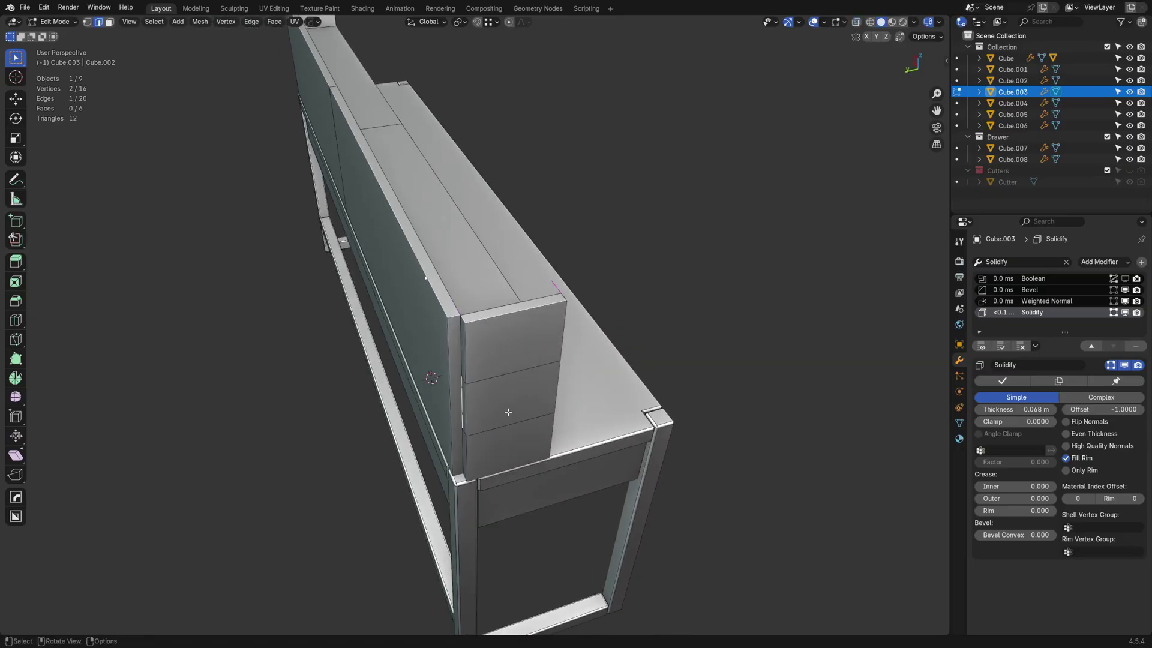
Flip the normals of all the side panel faces
{"action": "key", "text": "Tab"}
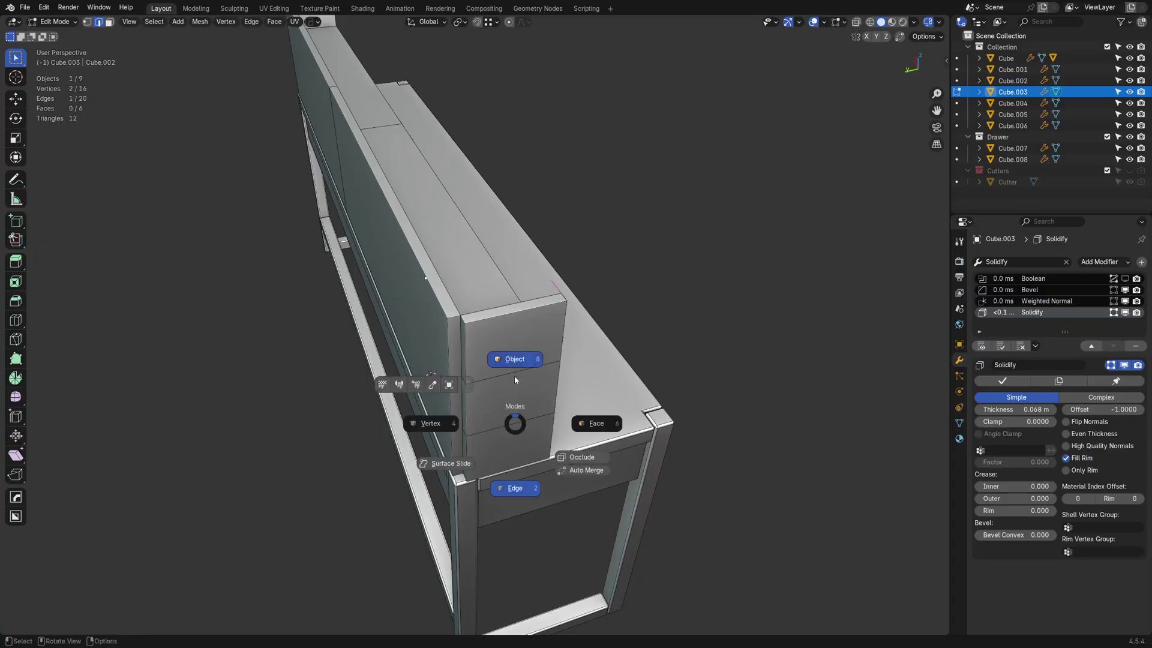
{"action": "left_click", "coordinate": [513, 375]}
{"action": "key", "text": "Tab"}
{"action": "left_click", "coordinate": [546, 386]}
{"action": "middle_click_drag", "start_coordinate": [545, 386], "coordinate": [180, 339]}
{"action": "key", "text": "Tab"}
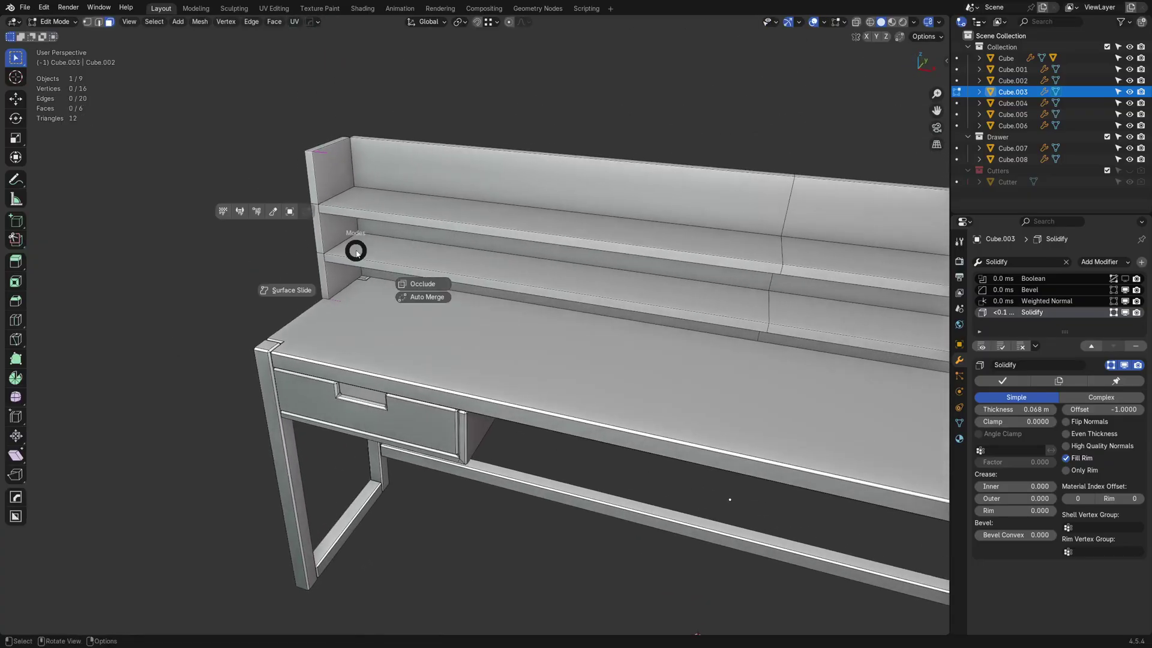
{"action": "left_click", "coordinate": [351, 288]}
{"action": "key", "text": "a"}
{"action": "left_click", "coordinate": [342, 251]}
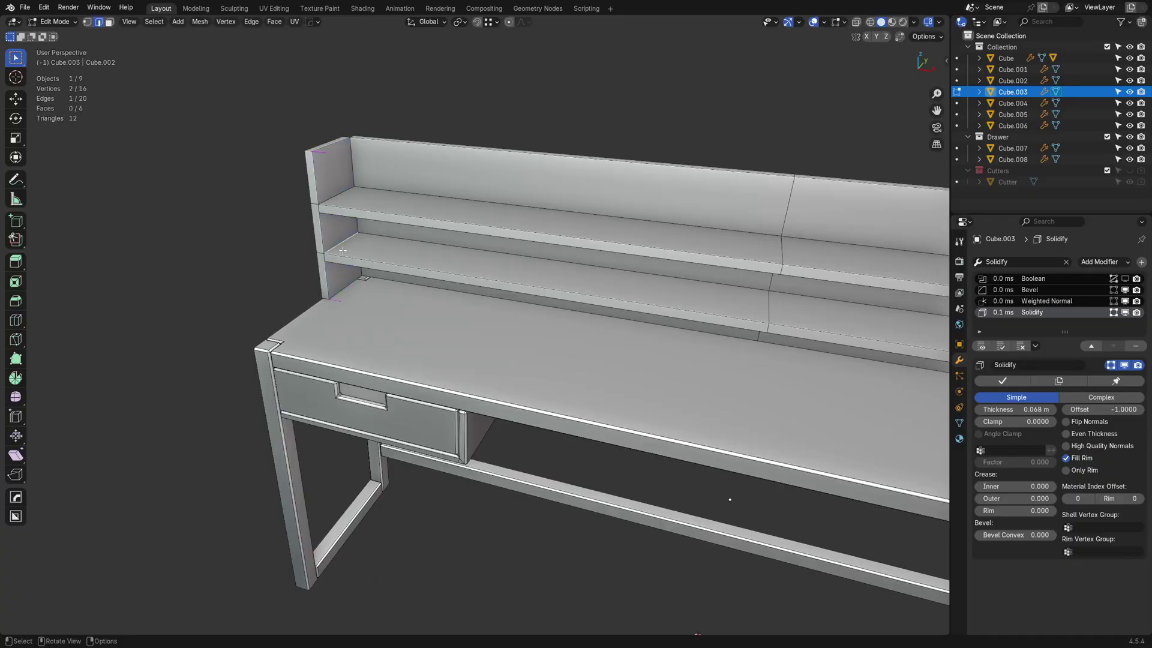
{"action": "key", "text": "a"}
{"action": "middle_click_drag", "start_coordinate": [343, 253], "coordinate": [470, 300]}
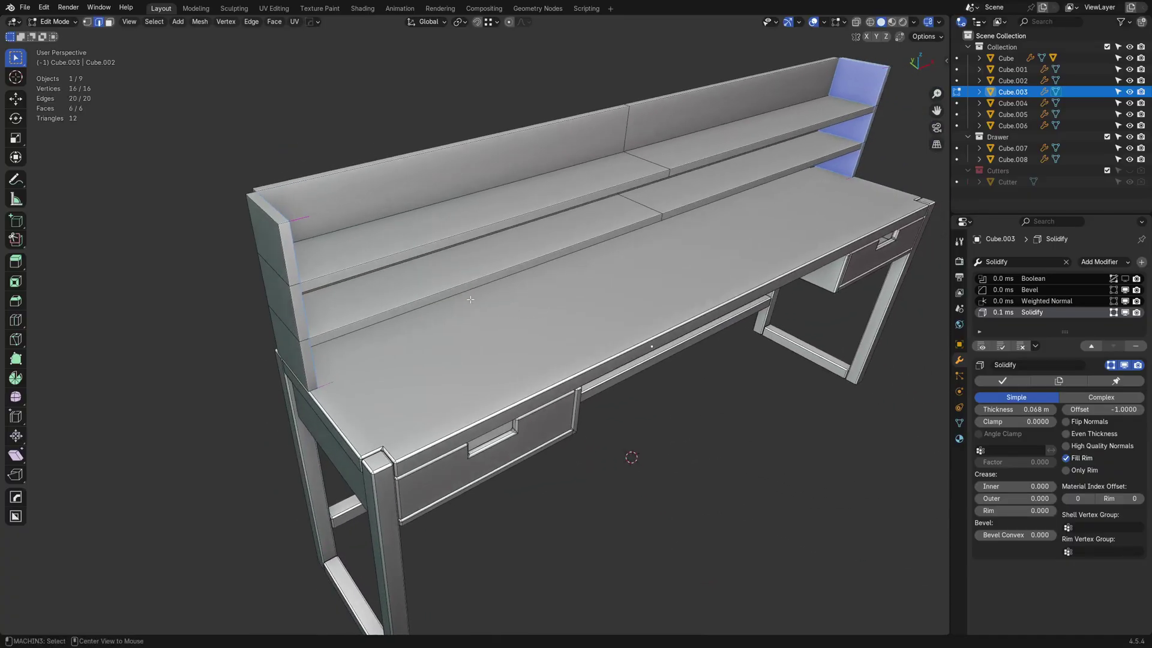
{"action": "key", "text": "alt+n"}
{"action": "left_click", "coordinate": [470, 299]}
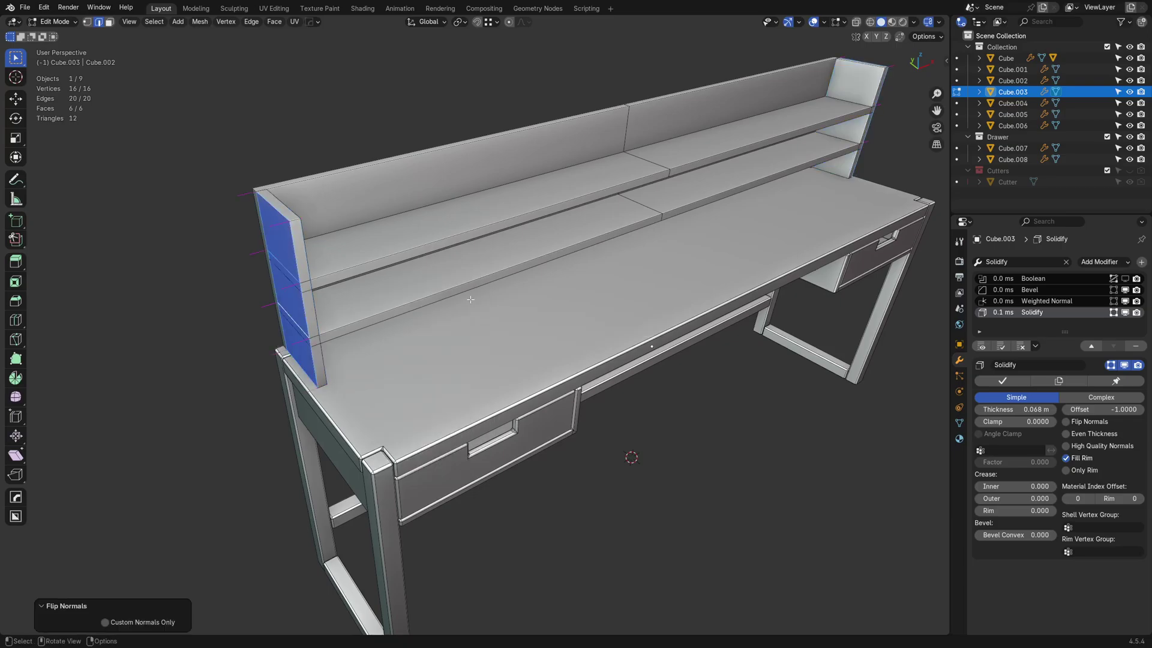
Return to Object Mode and set the side panels' Solidify thickness to -0.068 m
{"action": "key", "text": "Tab"}
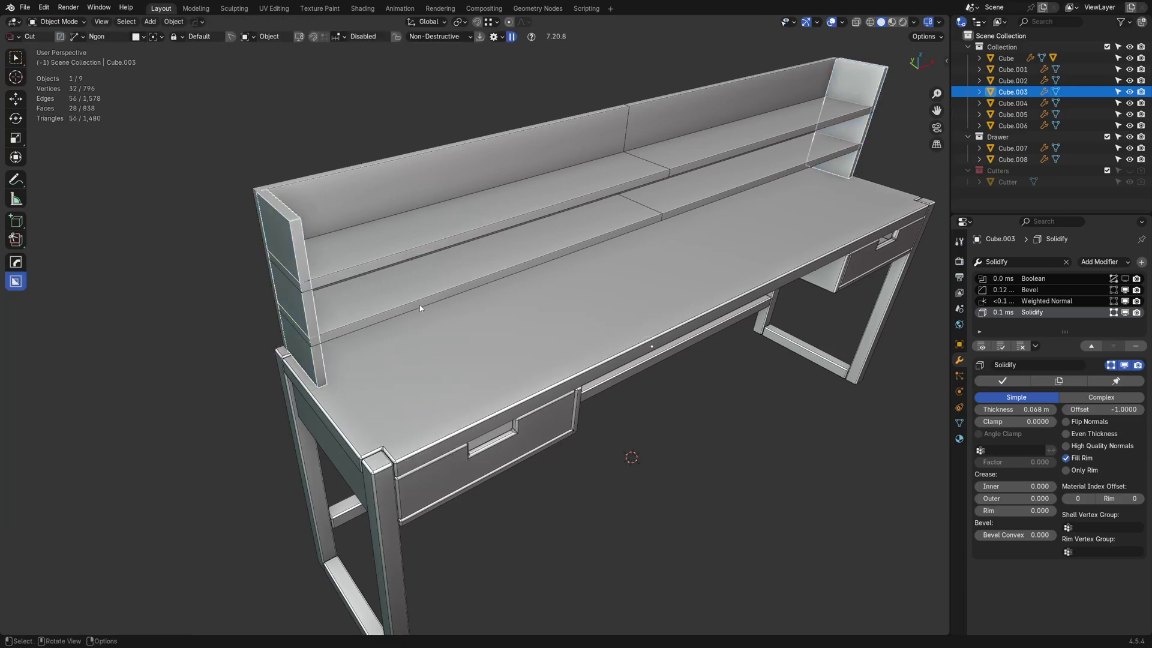
{"action": "left_click", "coordinate": [1021, 409]}
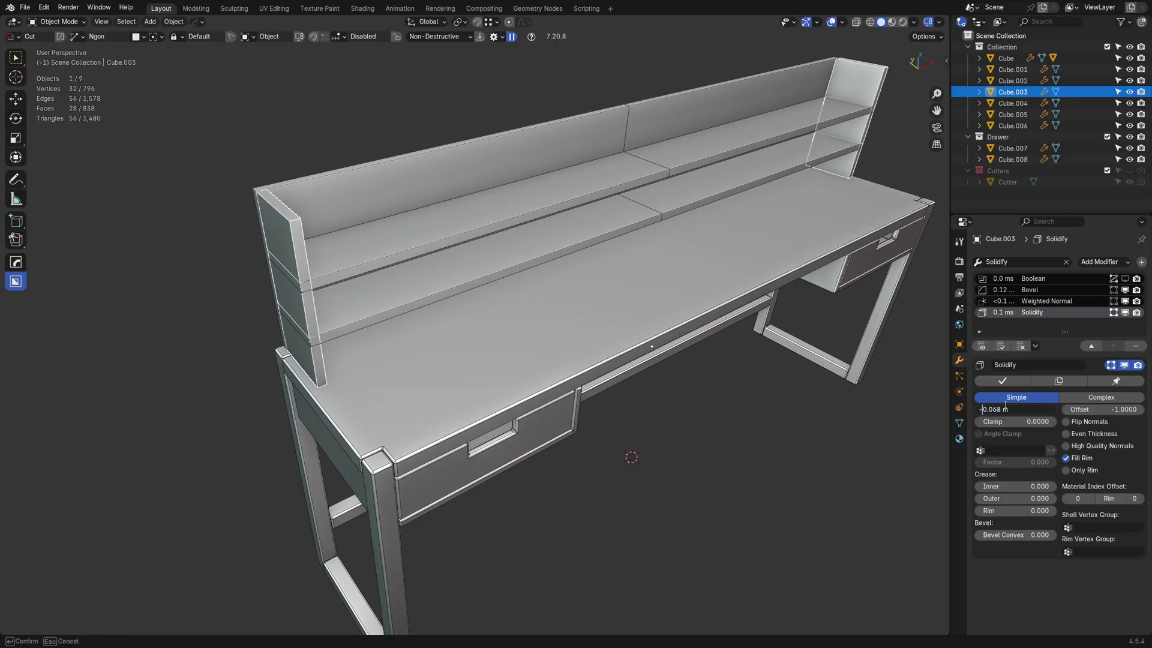
{"action": "key", "text": "Return"}
Open the side panels for edge editing and turn off the Solidify modifier's display in Edit Mode
{"action": "middle_click_drag", "start_coordinate": [402, 322], "coordinate": [576, 339]}
{"action": "key", "text": "Tab"}
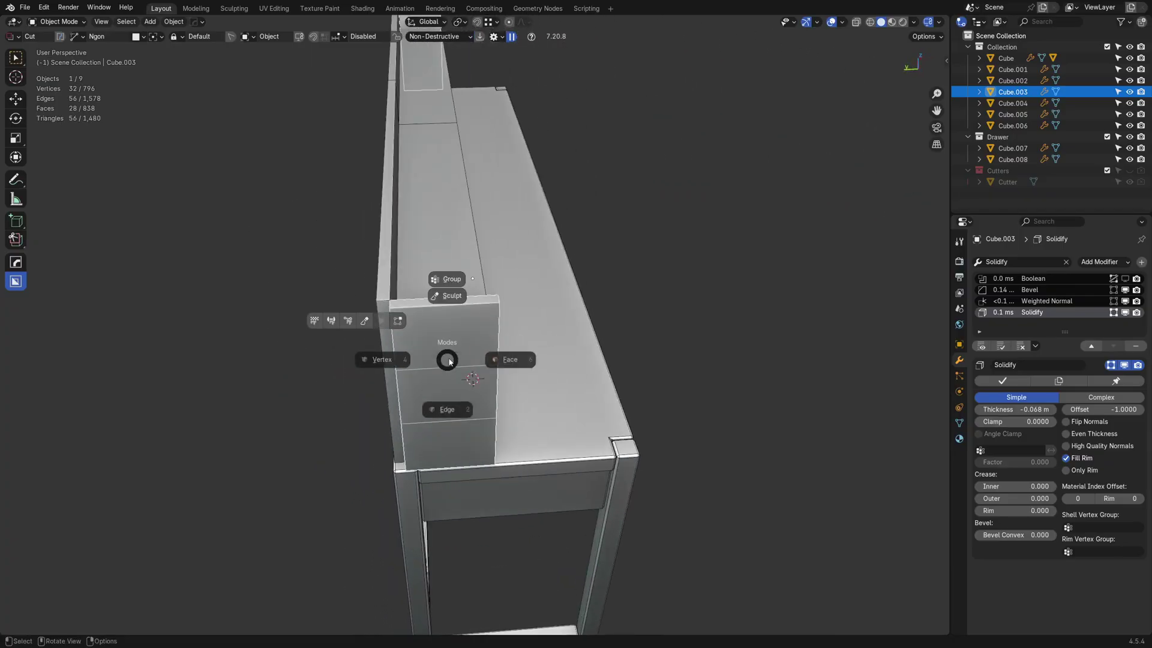
{"action": "left_click", "coordinate": [453, 426]}
{"action": "middle_click_drag", "start_coordinate": [420, 420], "coordinate": [486, 421]}
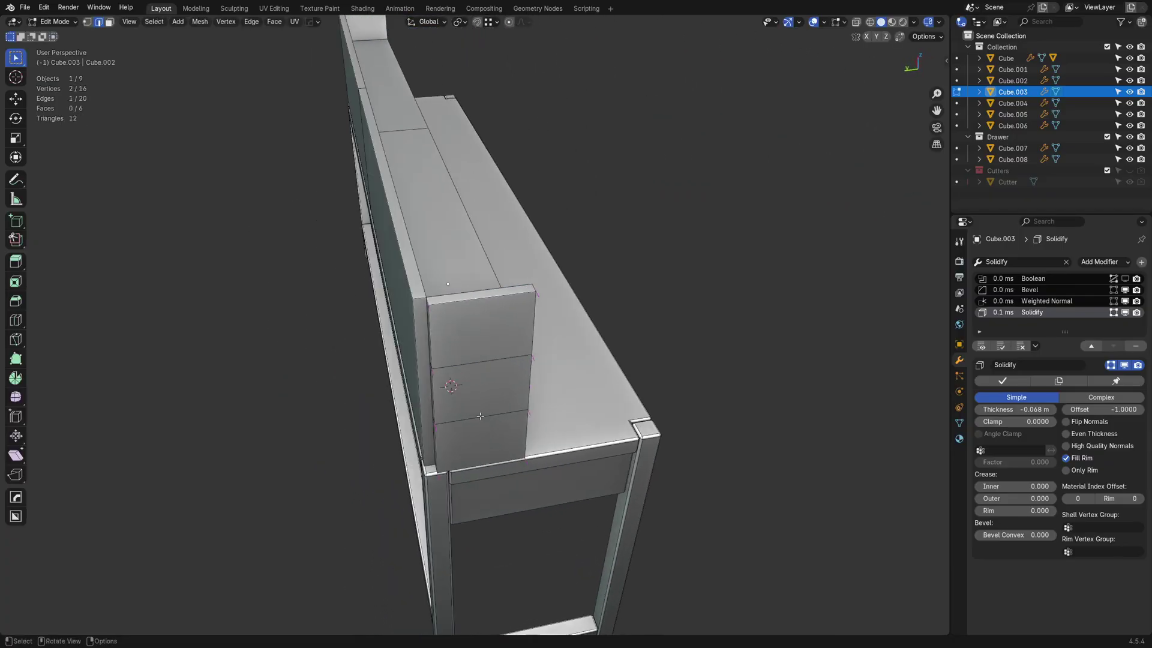
{"action": "middle_click_drag", "start_coordinate": [548, 382], "coordinate": [690, 354]}
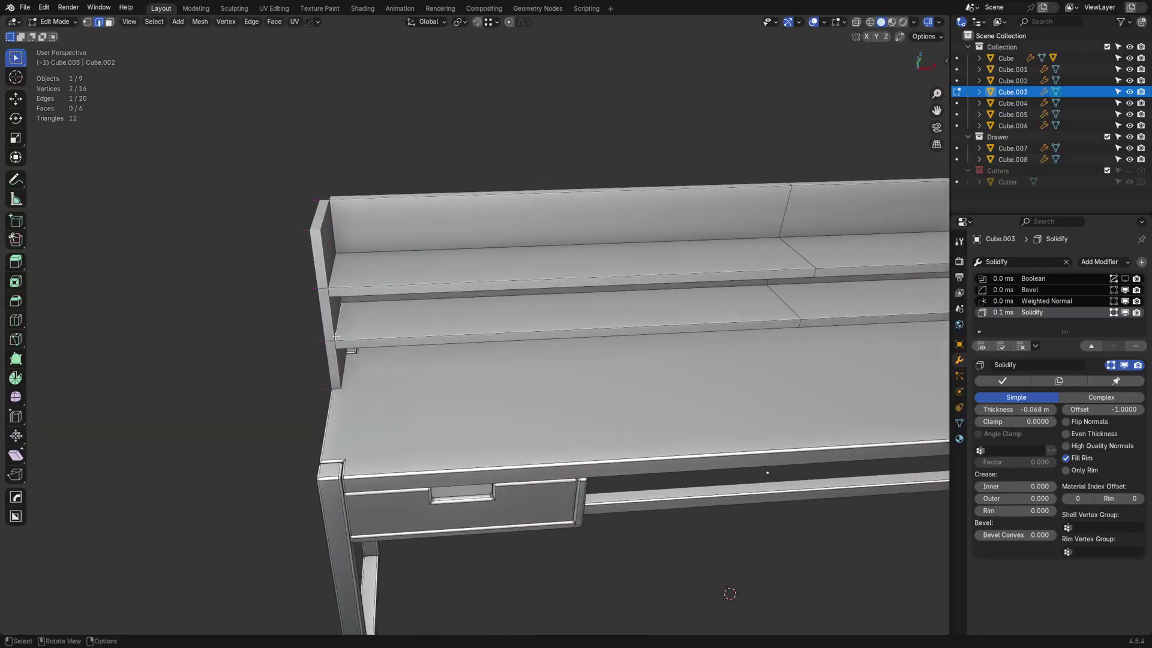
{"action": "left_click", "coordinate": [1113, 312]}
{"action": "middle_click_drag", "start_coordinate": [600, 384], "coordinate": [435, 390]}
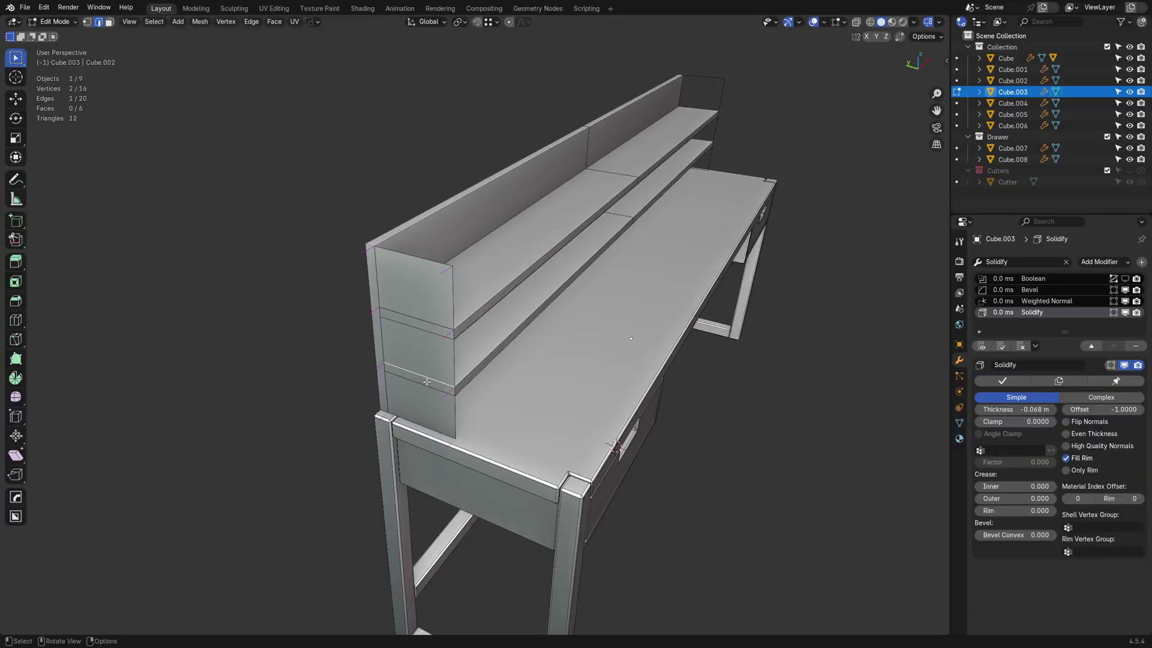
Dissolve the leftover horizontal edges that cross the side panels at the shelf heights
{"action": "left_click", "coordinate": [420, 376], "text": "shift"}
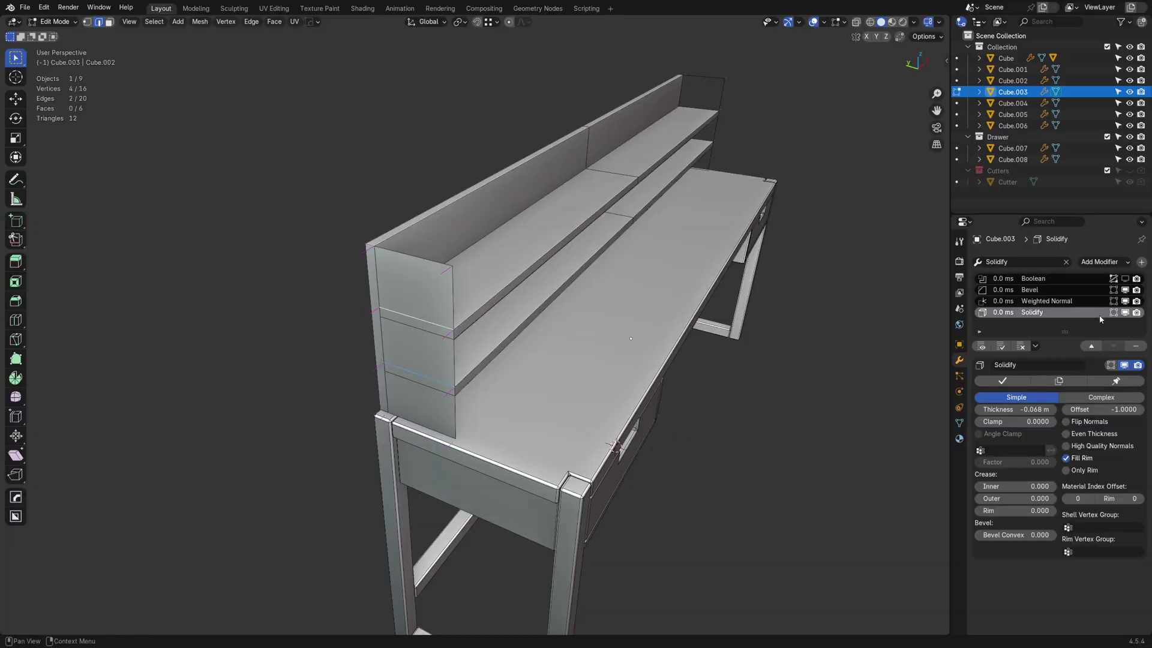
{"action": "left_click", "coordinate": [1114, 279]}
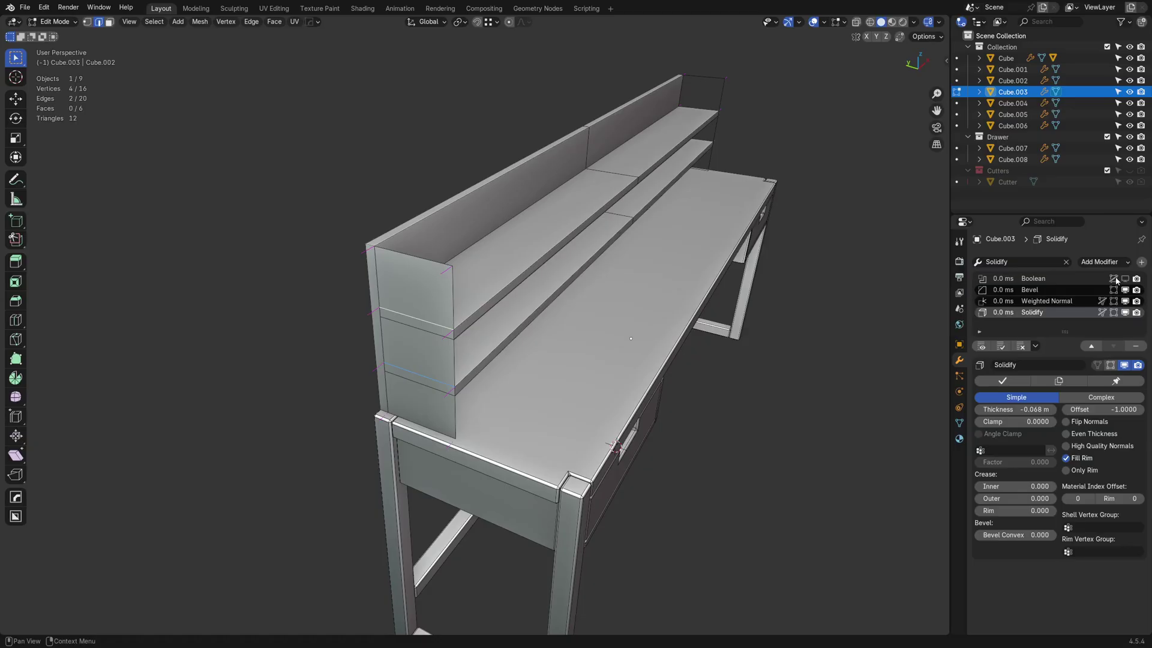
{"action": "middle_click_drag", "start_coordinate": [521, 364], "coordinate": [546, 362]}
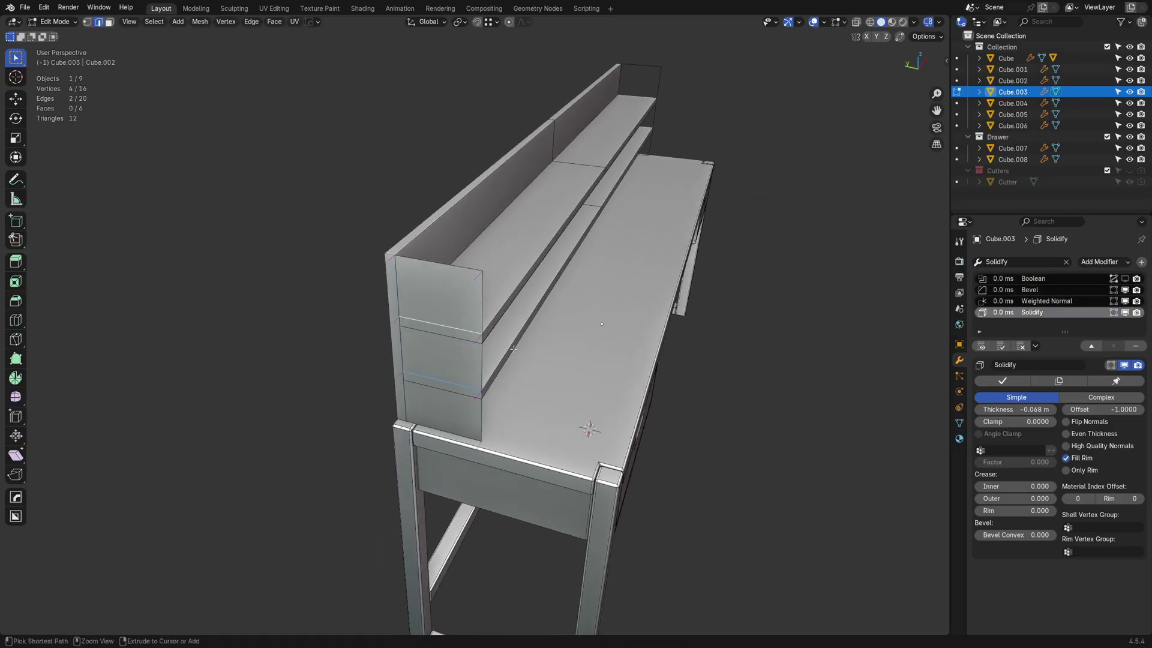
{"action": "key", "text": "ctrl+x"}
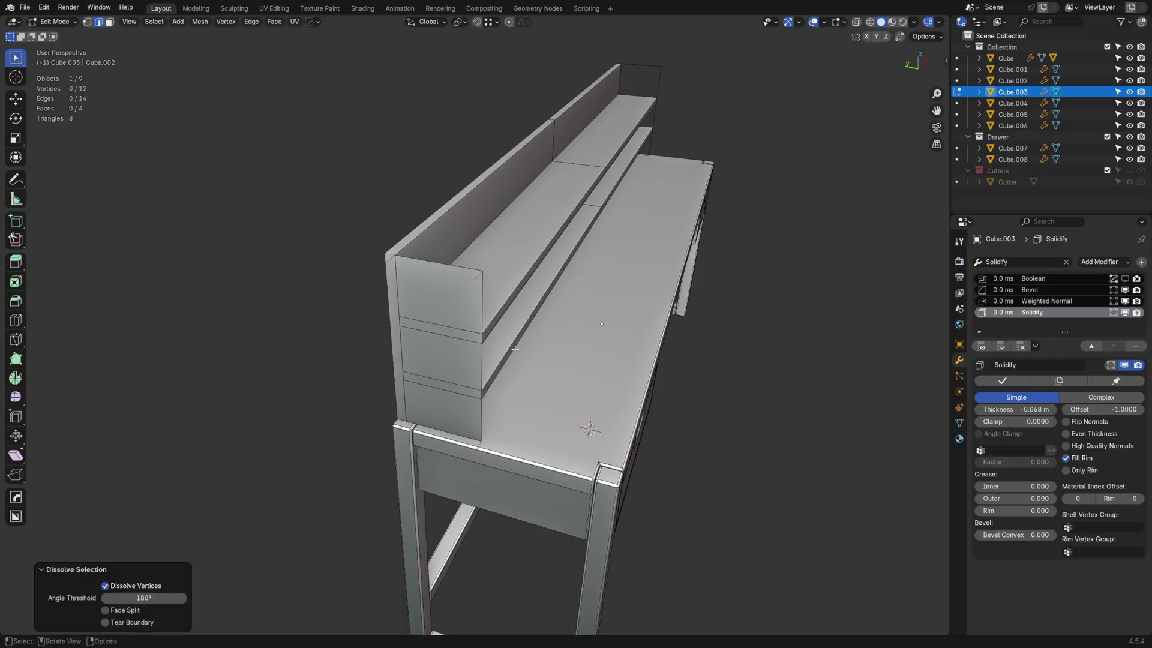
Move the side panel's rear vertical edge about 0.063 m along Y towards the back panel's outer face, and return to Object Mode
{"action": "key", "text": "Tab"}
{"action": "left_click", "coordinate": [514, 284]}
{"action": "middle_click_drag", "start_coordinate": [514, 300], "coordinate": [513, 348]}
{"action": "key", "text": "Tab"}
{"action": "key", "text": "g"}
{"action": "key", "text": "y"}
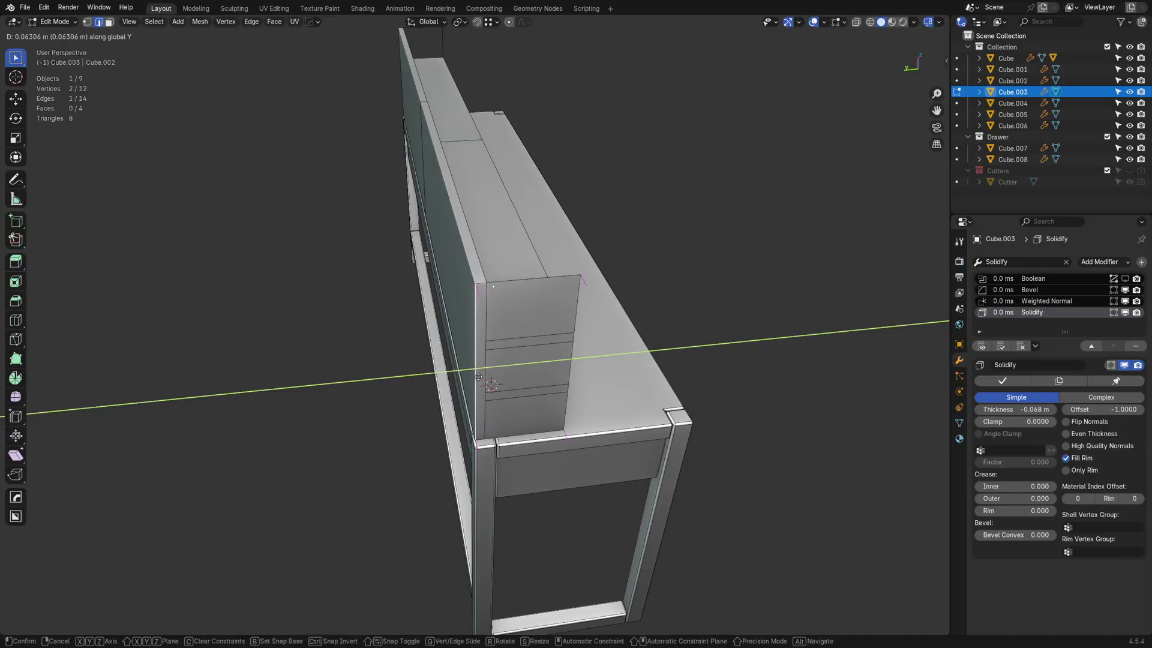
{"action": "left_click", "coordinate": [501, 387]}
{"action": "key", "text": "ctrl+Tab"}
{"action": "left_click", "coordinate": [578, 391]}
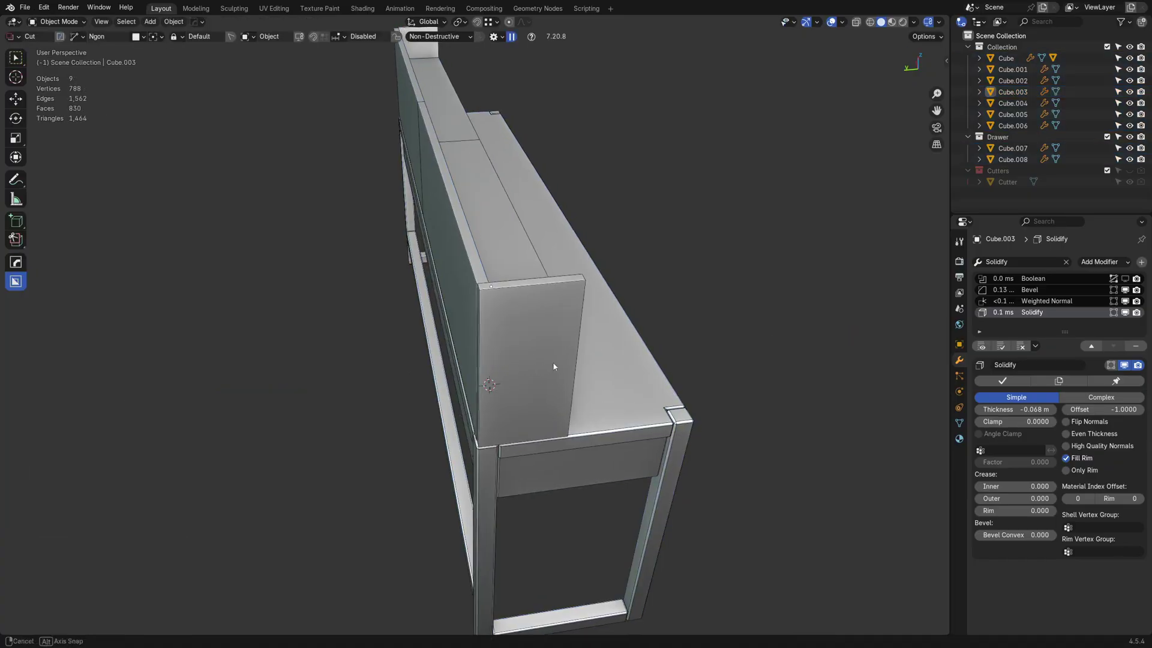
Move the side panel's rear vertical edge a further 0.005 m or so along Y, flush with the back panel
{"action": "middle_click_drag", "start_coordinate": [553, 366], "coordinate": [520, 387]}
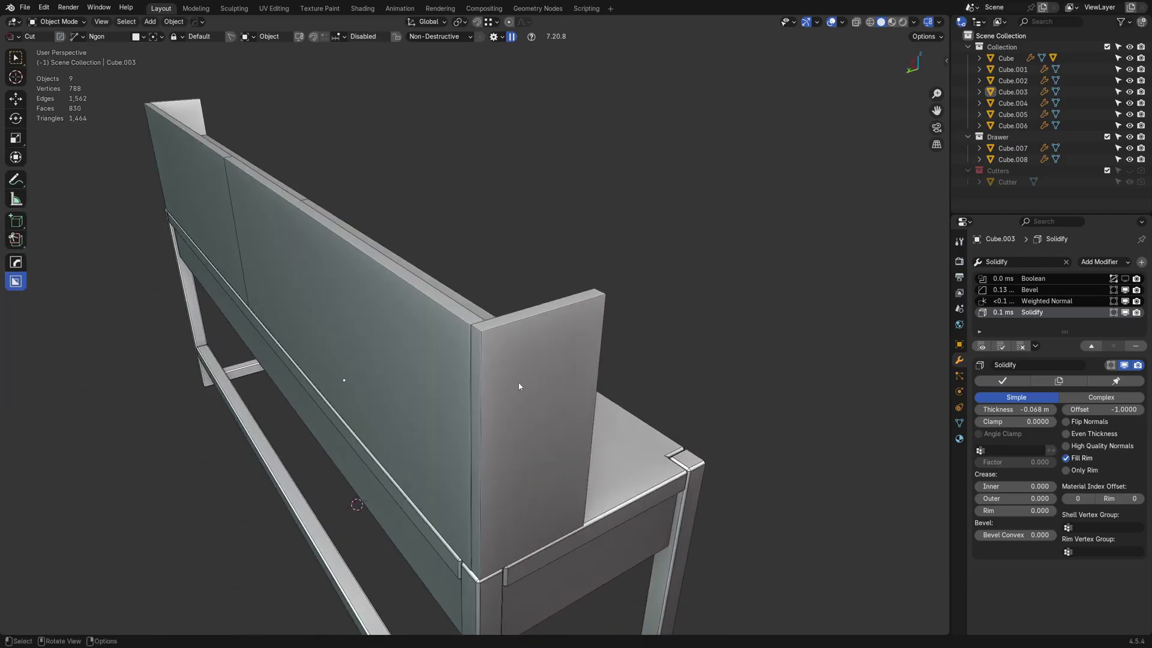
{"action": "left_click", "coordinate": [523, 386]}
{"action": "key", "text": "Tab"}
{"action": "left_click", "coordinate": [480, 374]}
{"action": "key", "text": "Tab"}
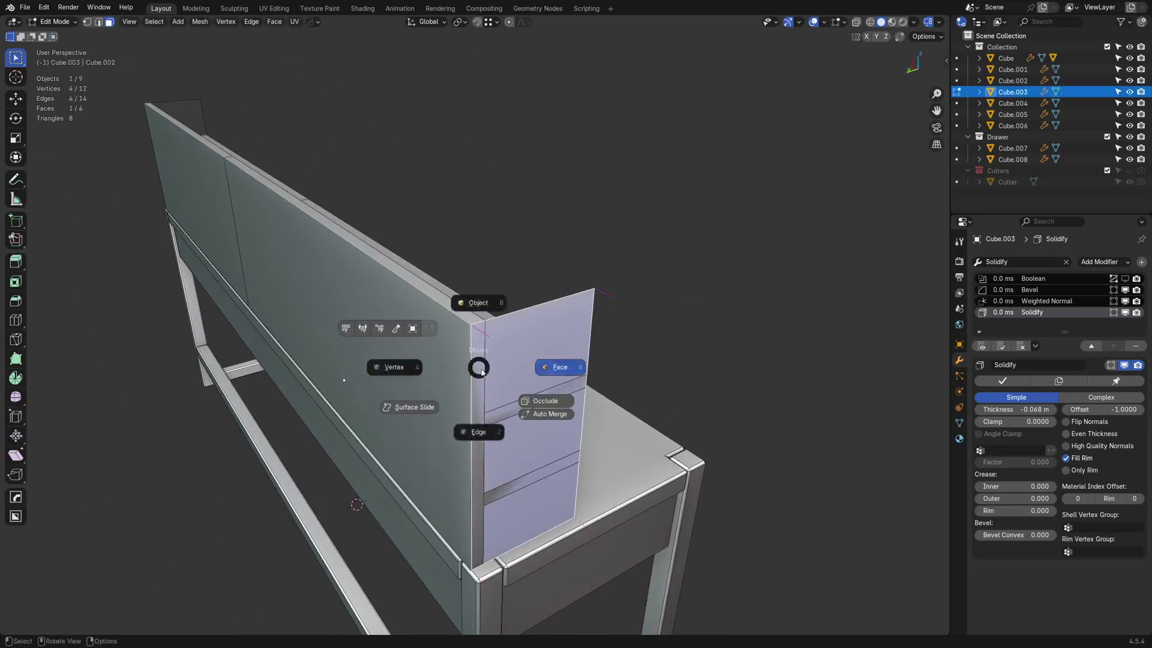
{"action": "left_click", "coordinate": [478, 431]}
{"action": "left_click", "coordinate": [472, 383]}
{"action": "key", "text": "g"}
{"action": "key", "text": "y"}
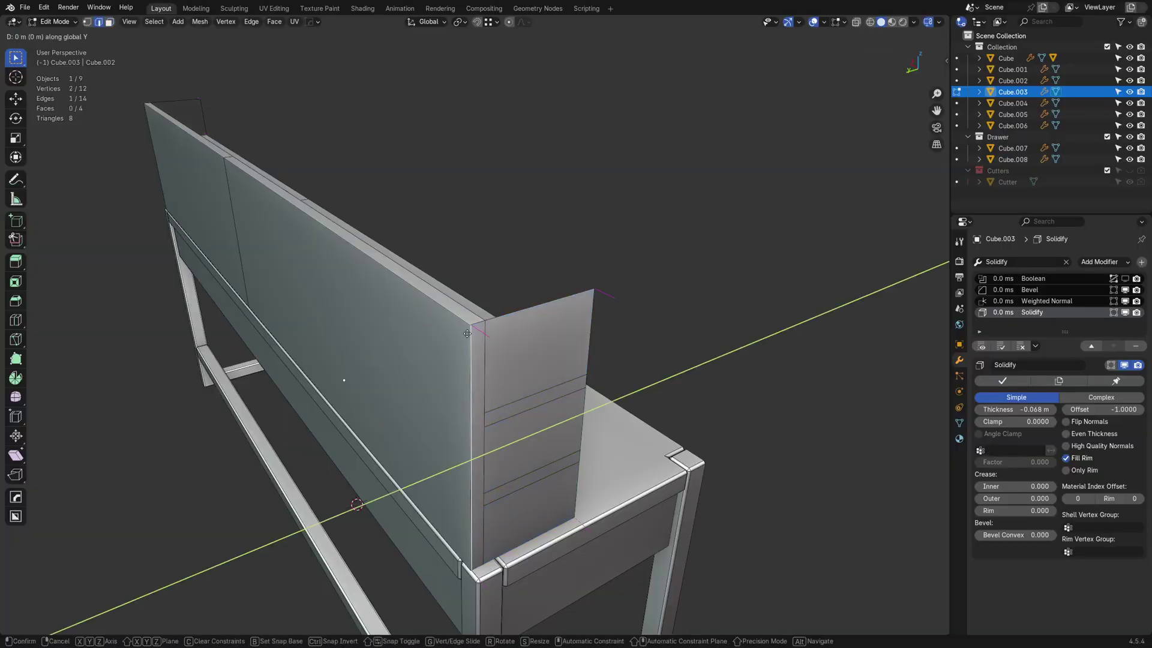
{"action": "left_click", "coordinate": [511, 34]}
{"action": "left_click", "coordinate": [491, 22]}
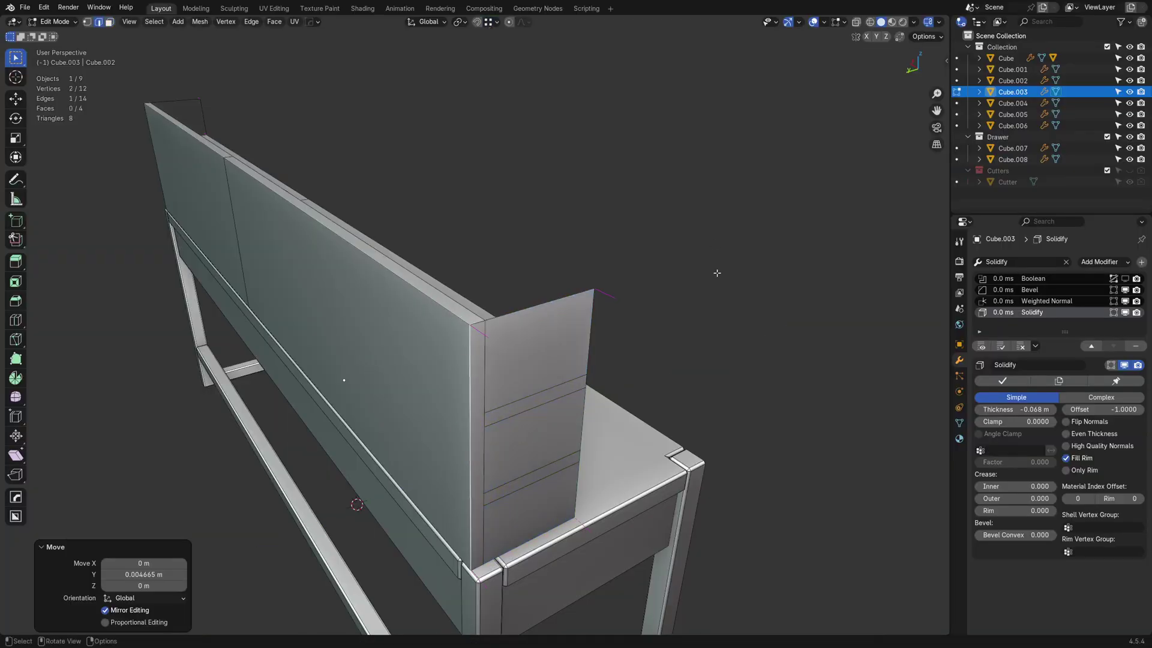
Return to Object Mode and deselect everything
{"action": "middle_click_drag", "start_coordinate": [718, 272], "coordinate": [645, 321]}
{"action": "key", "text": "Tab"}
{"action": "left_click", "coordinate": [497, 351]}
{"action": "key", "text": "a"}
{"action": "key", "text": "a"}
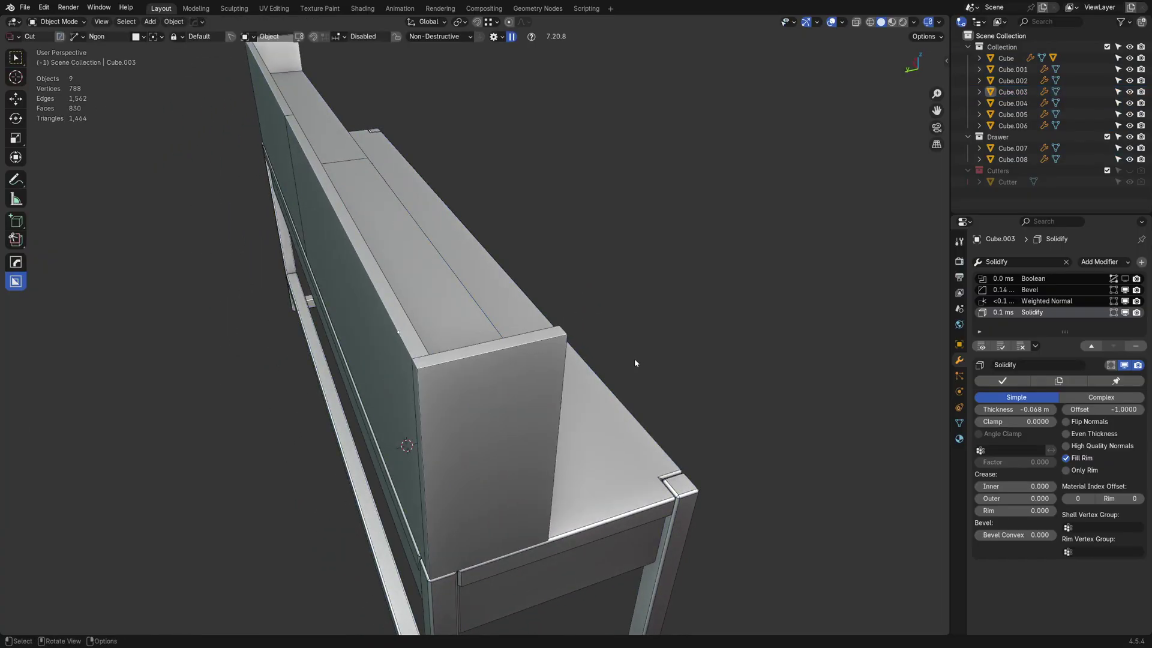
Extrude the top edge of one side panel along X across to the opposite side panel
{"action": "middle_click_drag", "start_coordinate": [635, 362], "coordinate": [450, 307]}
{"action": "left_click", "coordinate": [372, 285]}
{"action": "key", "text": "Tab"}
{"action": "left_click", "coordinate": [375, 350]}
{"action": "left_click", "coordinate": [356, 264]}
{"action": "key", "text": "e"}
{"action": "key", "text": "x"}
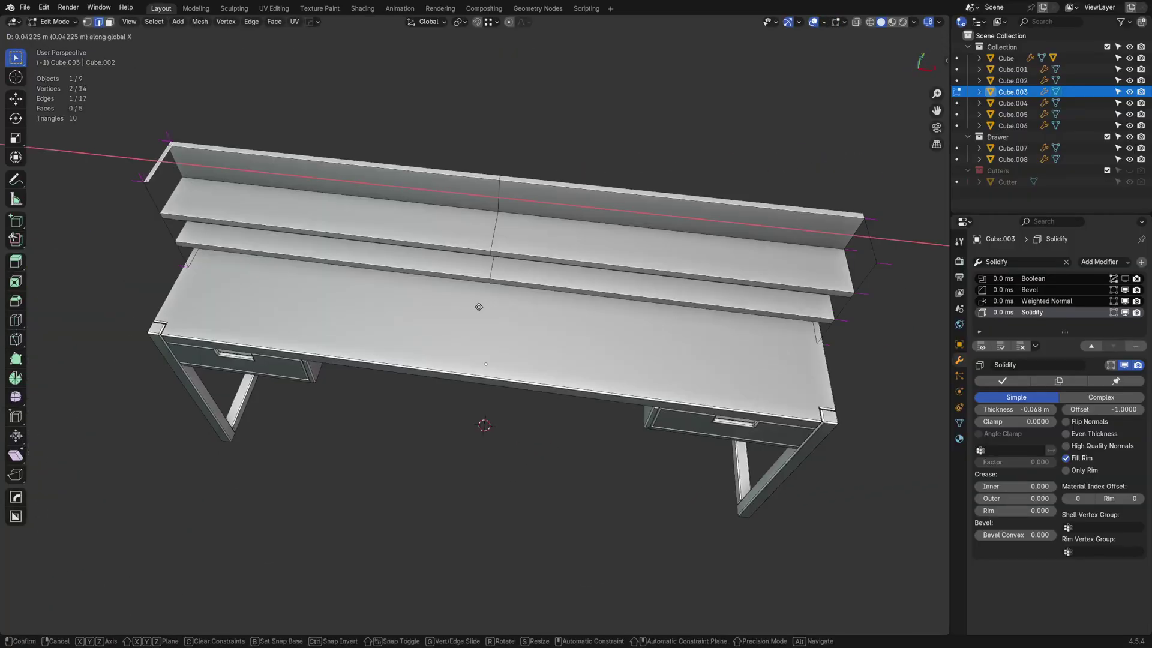
{"action": "left_click", "coordinate": [865, 213]}
Separate the new top face from the side panels into its own object and return to Object Mode
{"action": "key", "text": "ctrl+Tab"}
{"action": "left_click", "coordinate": [686, 342]}
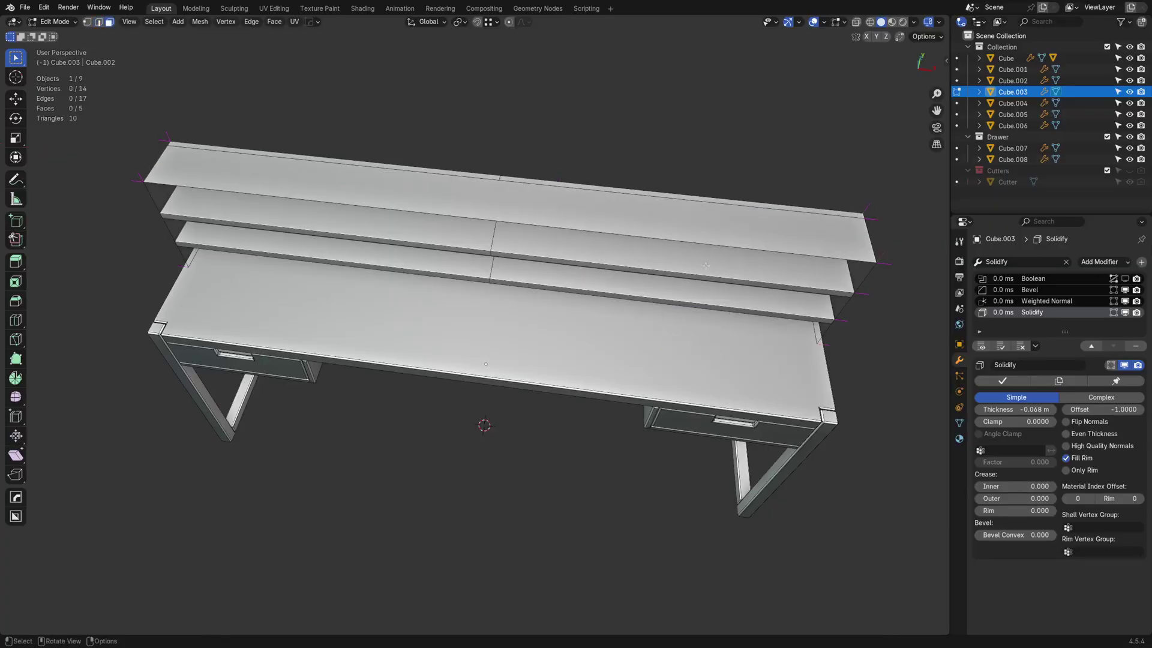
{"action": "left_click", "coordinate": [530, 210]}
{"action": "key", "text": "p"}
{"action": "left_click", "coordinate": [516, 210]}
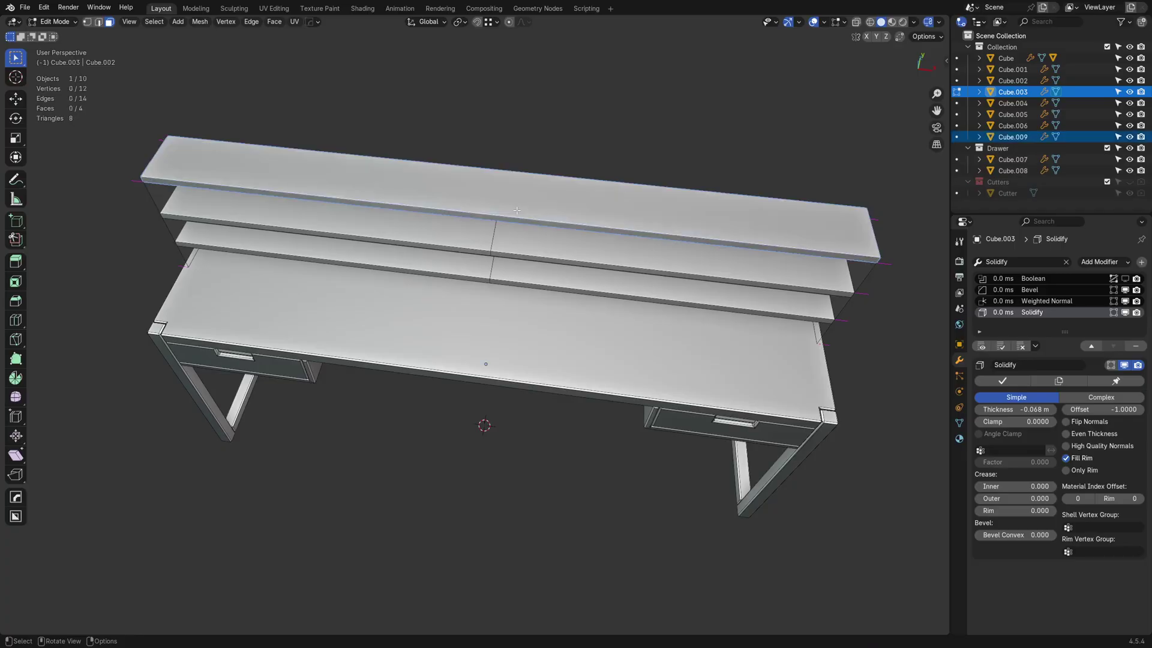
{"action": "key", "text": "Tab"}
{"action": "key", "text": "alt+a"}
{"action": "middle_click_drag", "start_coordinate": [371, 347], "coordinate": [624, 270]}
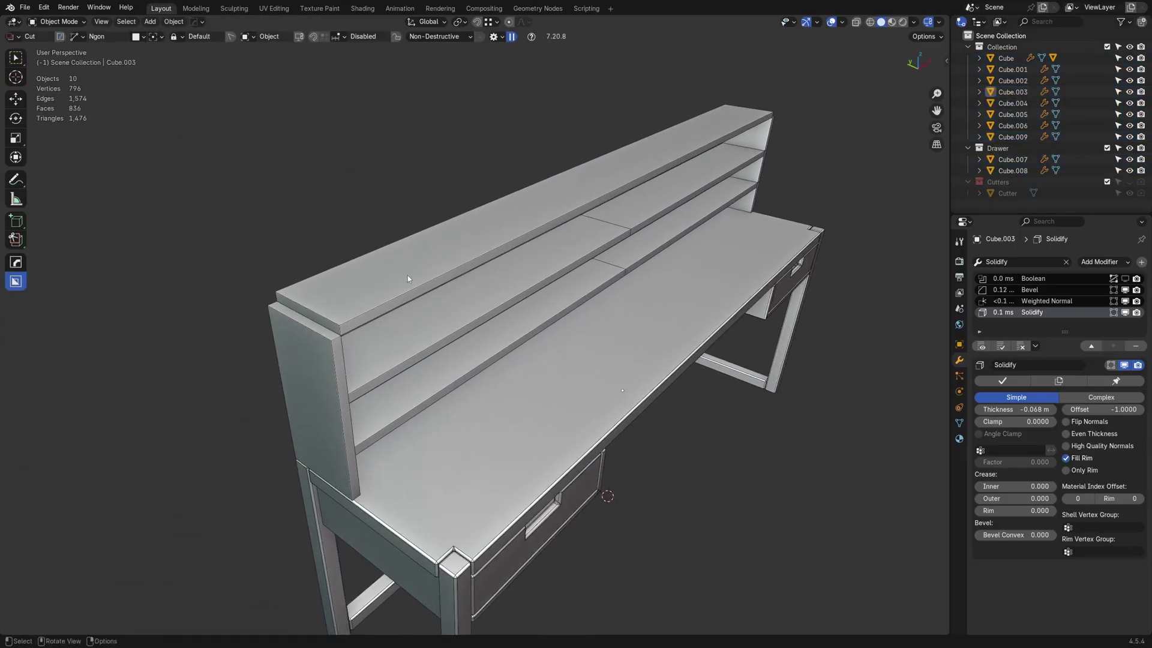
Move the two end vertices of the top board outward along X by -0.068 m over the side panel
{"action": "left_click", "coordinate": [408, 275]}
{"action": "key", "text": "Tab"}
{"action": "left_click", "coordinate": [324, 276]}
{"action": "left_click_drag", "start_coordinate": [242, 390], "coordinate": [351, 287]}
{"action": "middle_click_drag", "start_coordinate": [351, 287], "coordinate": [414, 330]}
{"action": "key", "text": "g"}
{"action": "key", "text": "x"}
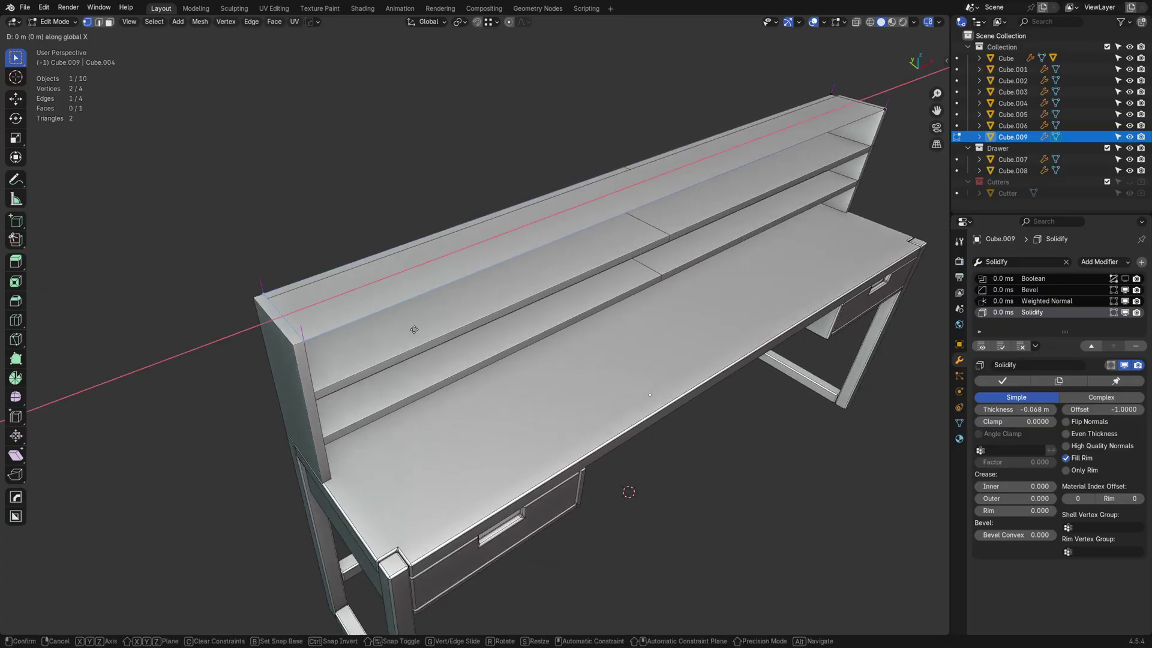
{"action": "type", "text": "-0.068"}
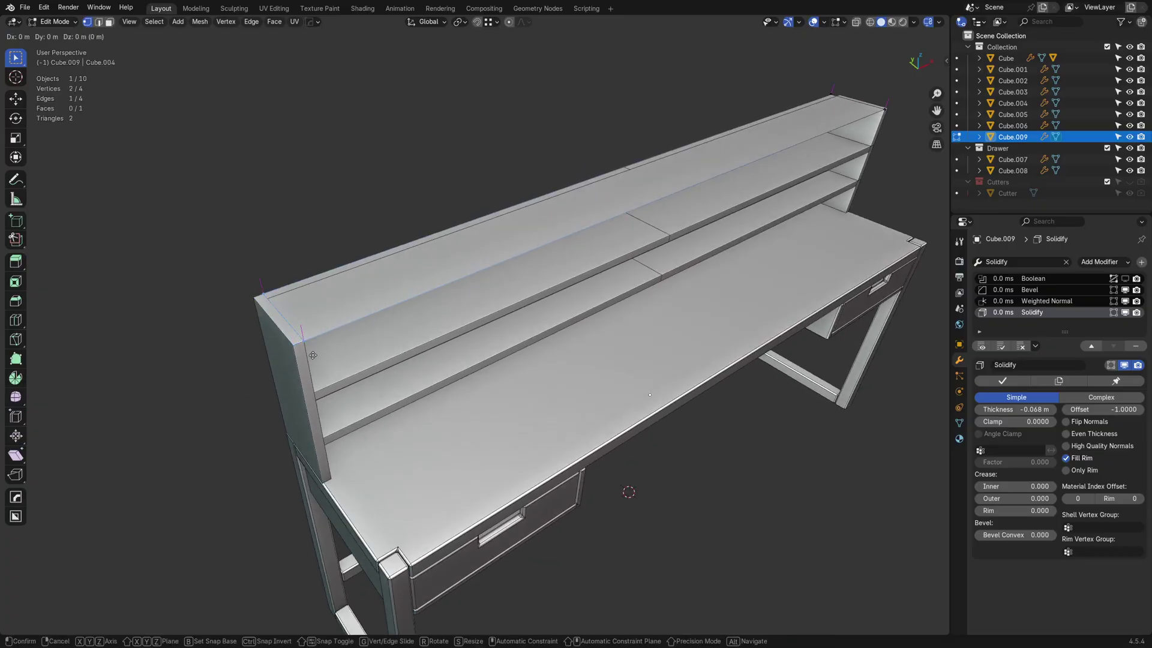
{"action": "key", "text": "Return"}
Select the whole top board face and symmetrize it along X so both ends cover the side panels
{"action": "key", "text": "ctrl+Tab"}
{"action": "left_click", "coordinate": [353, 336]}
{"action": "middle_click_drag", "start_coordinate": [353, 336], "coordinate": [440, 352]}
{"action": "key", "text": "Tab"}
{"action": "left_click", "coordinate": [495, 351]}
{"action": "key", "text": "a"}
{"action": "middle_click_drag", "start_coordinate": [540, 360], "coordinate": [438, 375]}
{"action": "middle_click_drag", "start_coordinate": [438, 375], "coordinate": [414, 393], "text": "shift"}
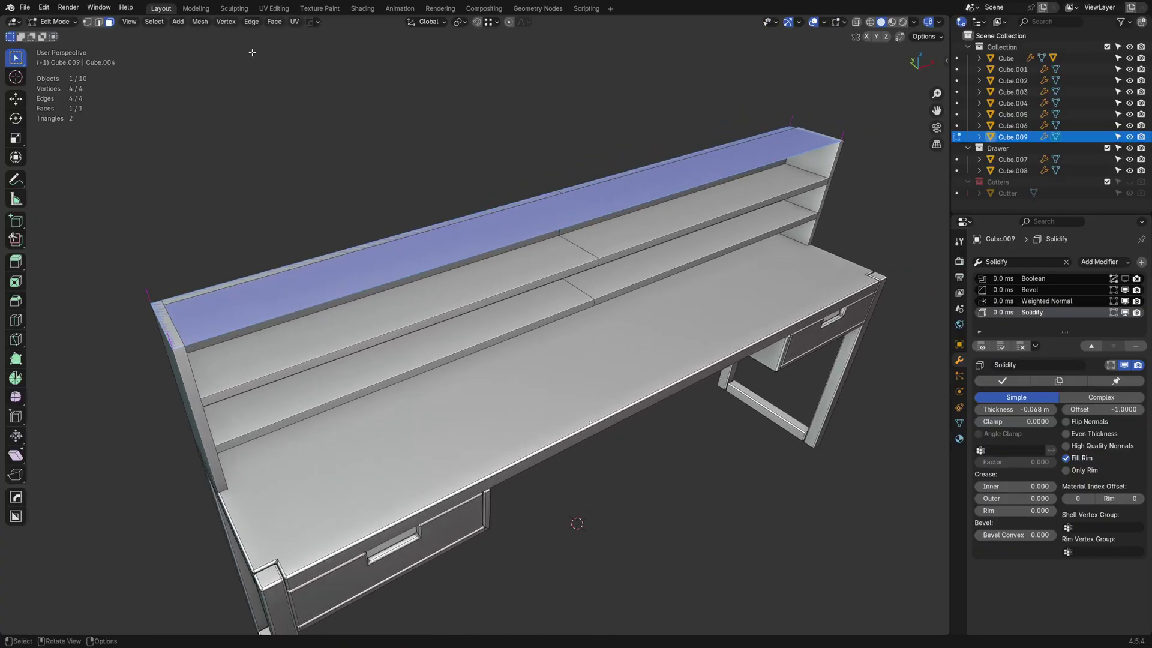
{"action": "left_click", "coordinate": [198, 23]}
{"action": "middle_click_drag", "start_coordinate": [481, 358], "coordinate": [503, 361]}
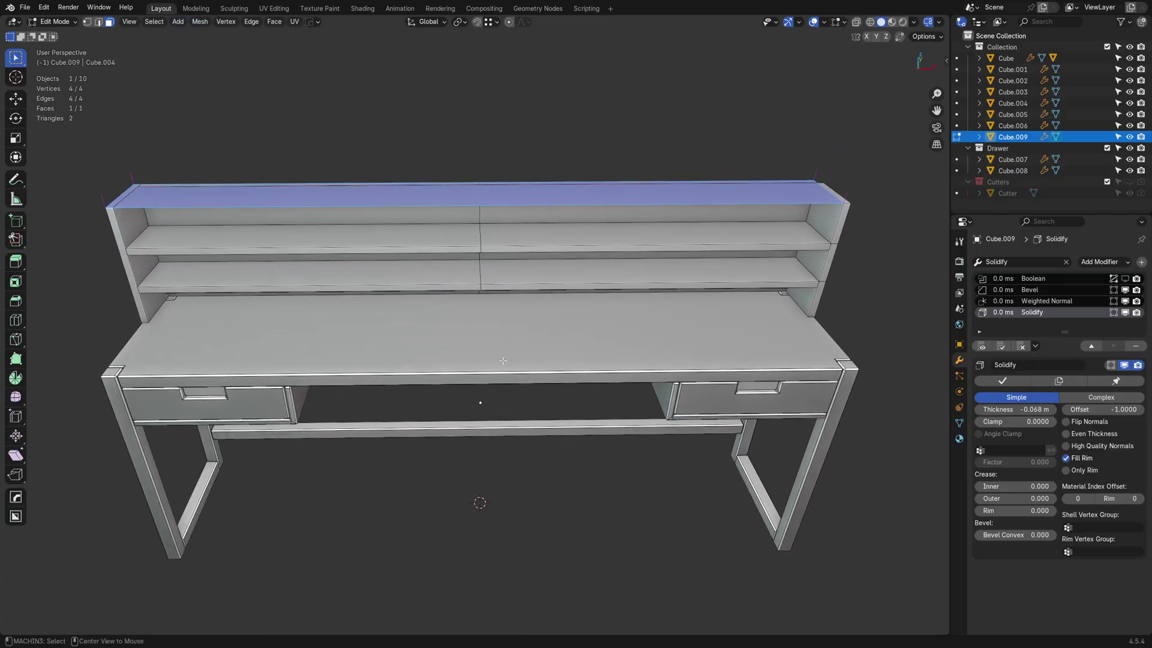
{"action": "left_click", "coordinate": [604, 364]}
Return to Object Mode, deselect everything and hide the wireframe edges of the objects
{"action": "key", "text": "Tab"}
{"action": "left_click", "coordinate": [595, 324]}
{"action": "key", "text": "a"}
{"action": "key", "text": "a"}
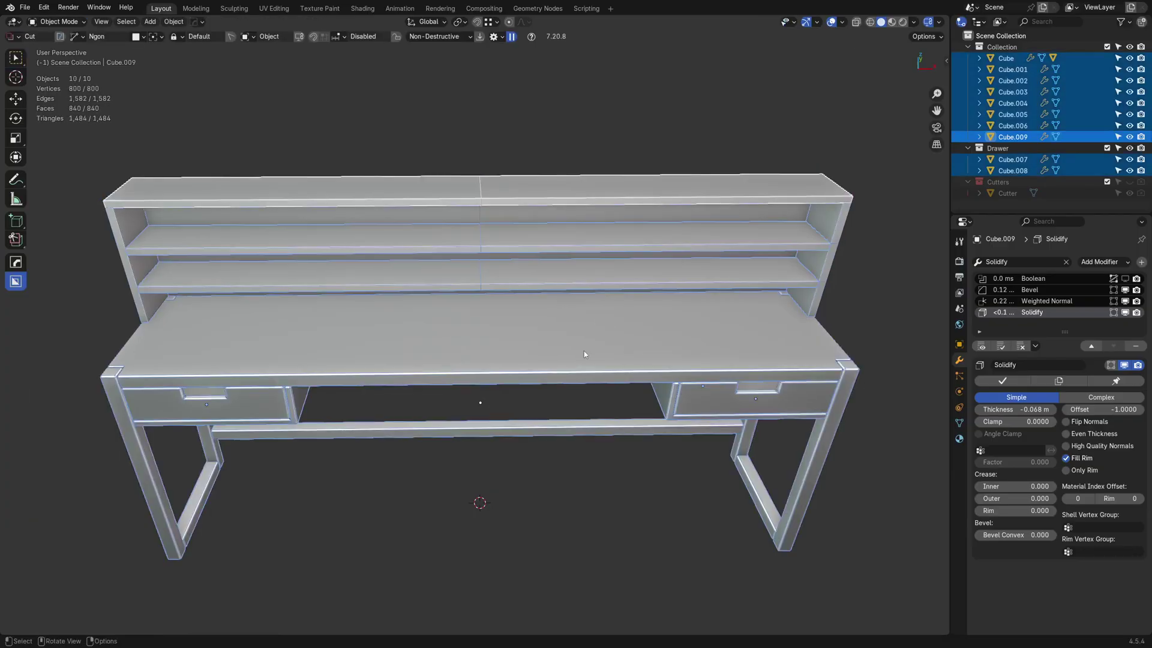
{"action": "middle_click_drag", "start_coordinate": [585, 351], "coordinate": [456, 324]}
{"action": "key", "text": "alt+z"}
{"action": "key", "text": "alt+z"}
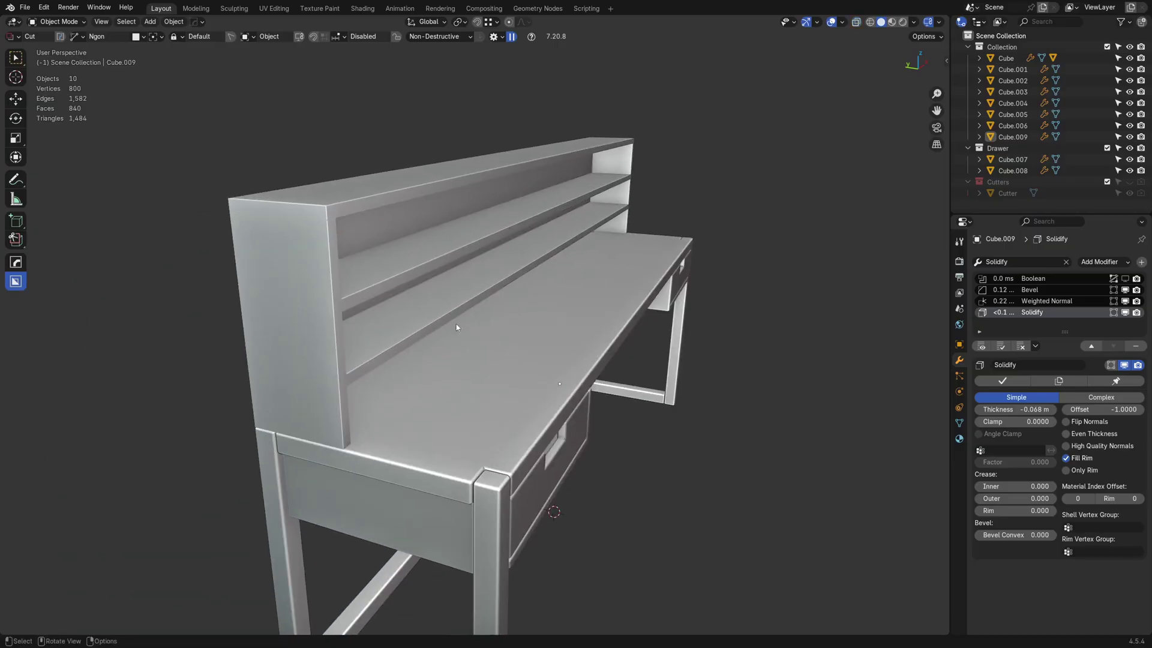
Unwrap the side panels, shelves, top board and back panel together with Cube Projection
{"action": "left_click", "coordinate": [369, 284]}
{"action": "left_click", "coordinate": [309, 273], "text": "shift"}
{"action": "left_click", "coordinate": [354, 194], "text": "shift"}
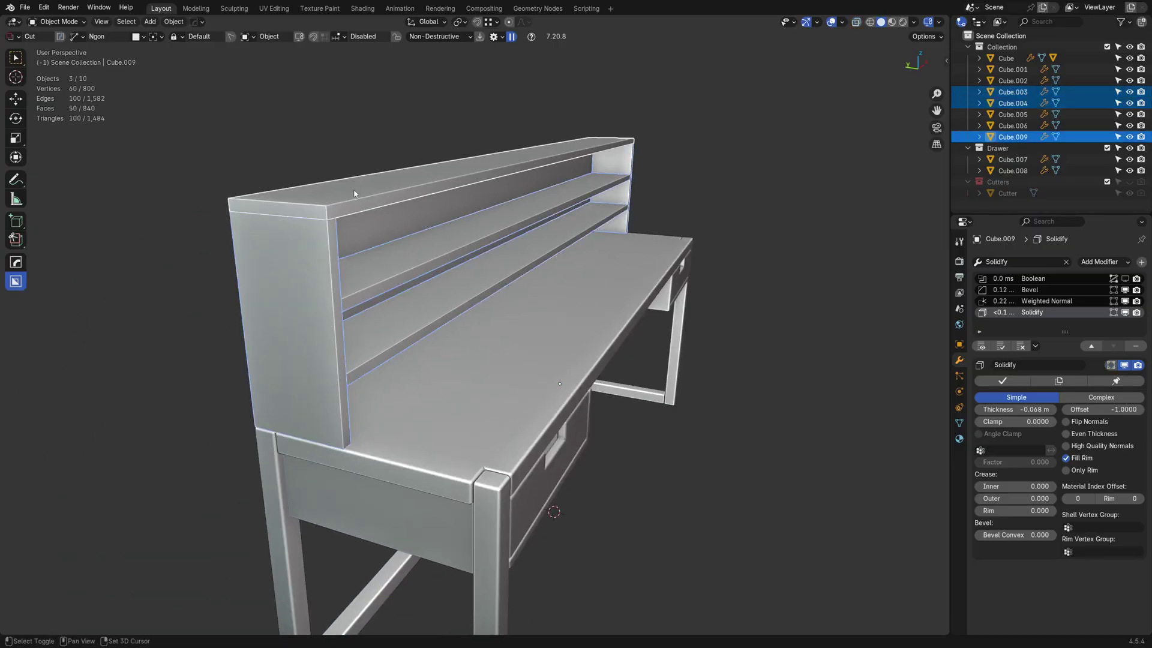
{"action": "left_click", "coordinate": [390, 300], "text": "shift"}
{"action": "key", "text": "Tab"}
{"action": "left_click", "coordinate": [468, 234]}
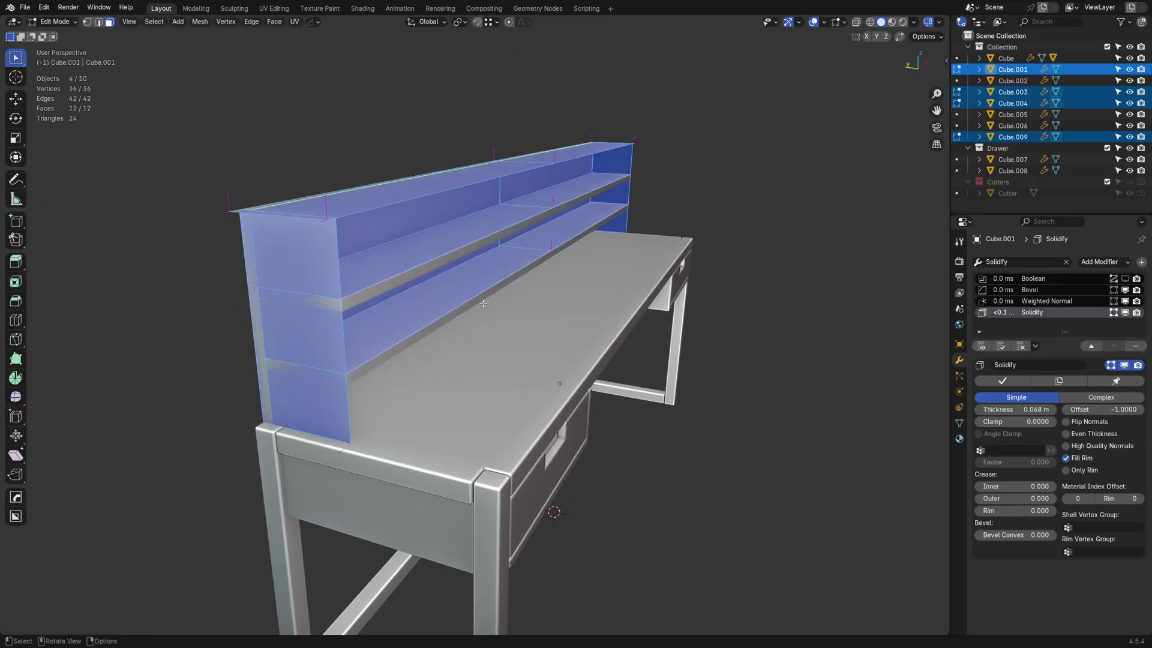
{"action": "key", "text": "u"}
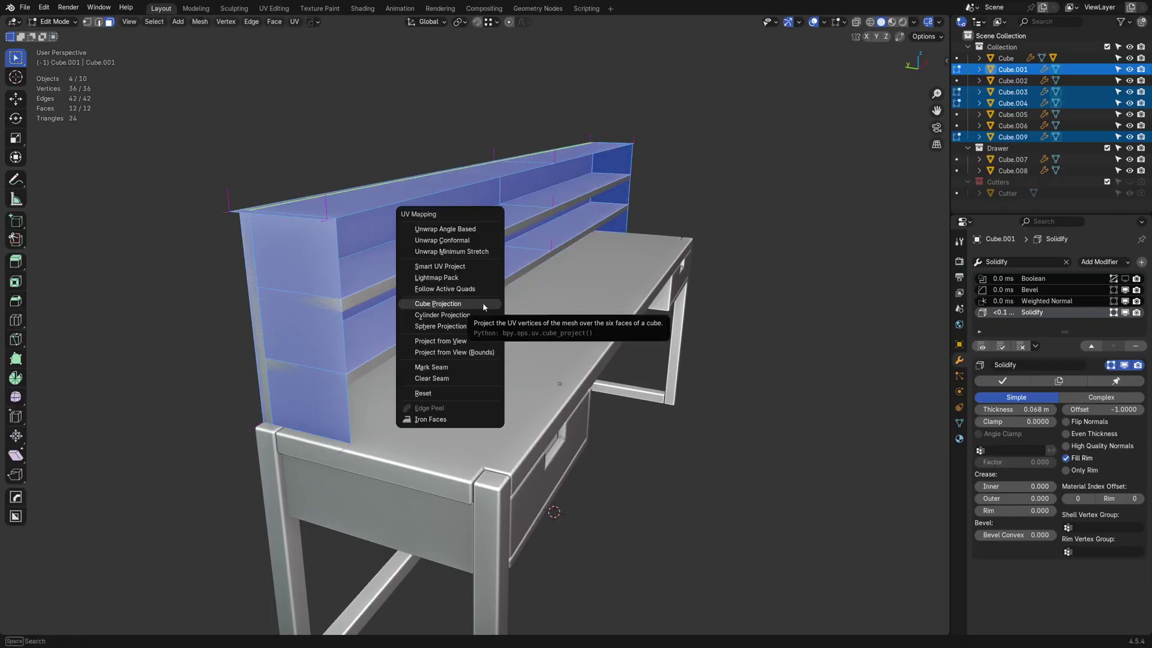
{"action": "left_click", "coordinate": [482, 302]}
{"action": "key", "text": "Tab"}
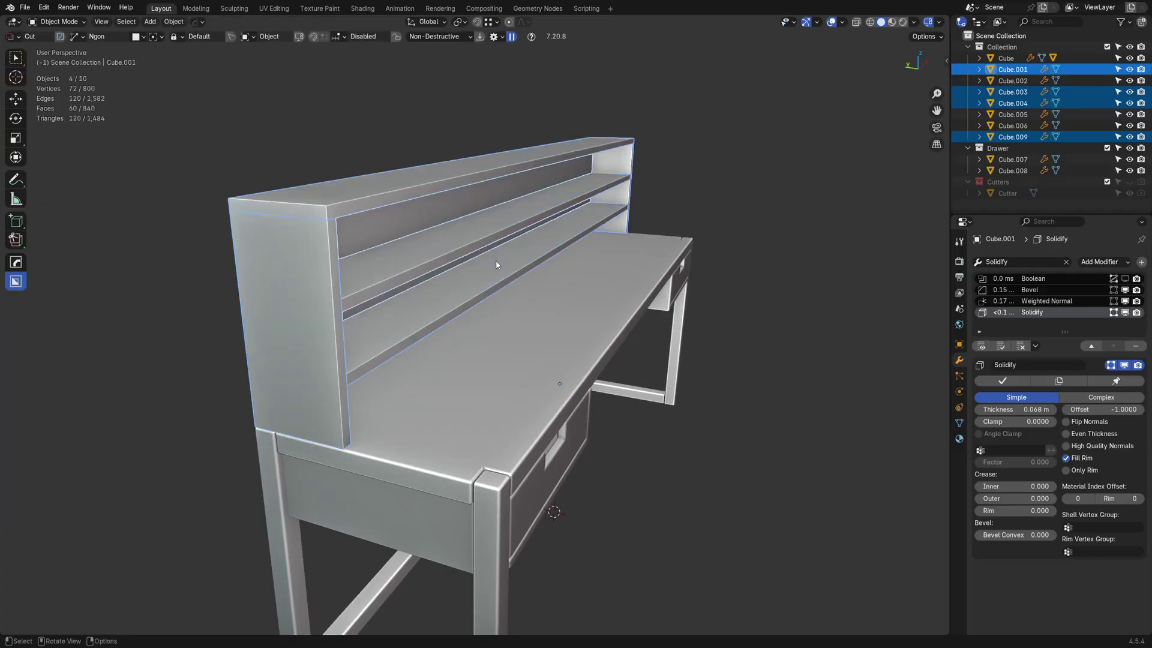
Switch the viewport to Material Preview and examine the wood grain on the hutch
{"action": "key", "text": "z"}
{"action": "left_click", "coordinate": [498, 330]}
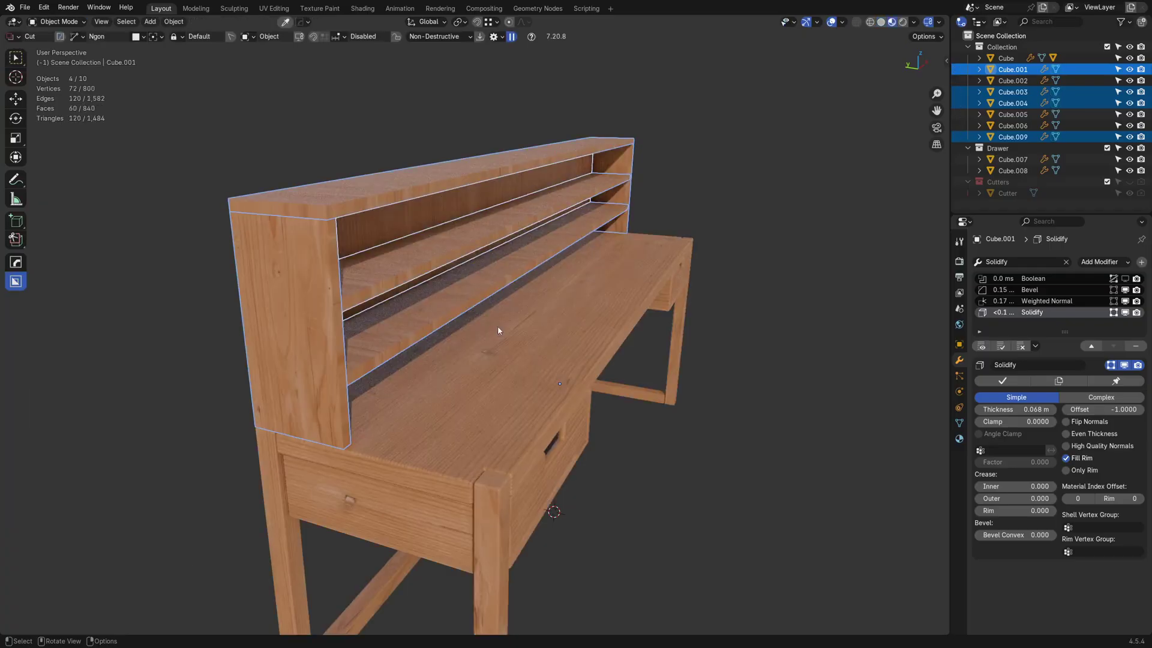
{"action": "left_click", "coordinate": [322, 311]}
{"action": "middle_click_drag", "start_coordinate": [450, 330], "coordinate": [404, 324]}
Rotate the UVs of both shelves by 90 degrees in the UV Editing workspace and return to Object Mode
{"action": "left_click", "coordinate": [352, 283]}
{"action": "key", "text": "Tab"}
{"action": "left_click", "coordinate": [437, 282]}
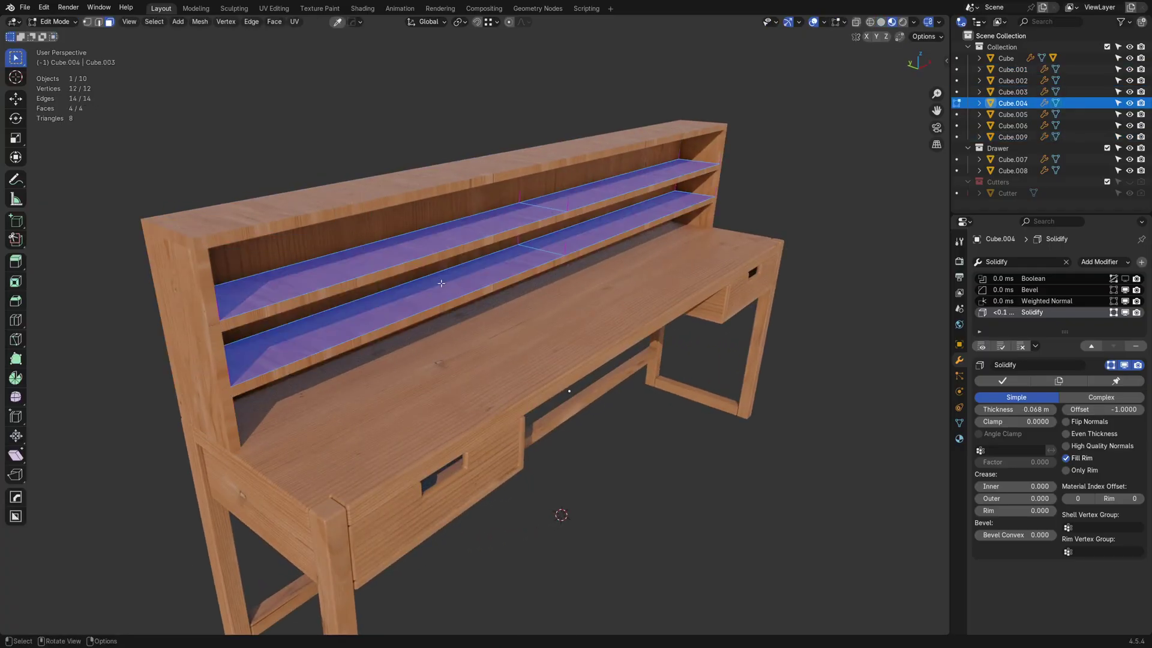
{"action": "left_click", "coordinate": [275, 8]}
{"action": "key", "text": "r"}
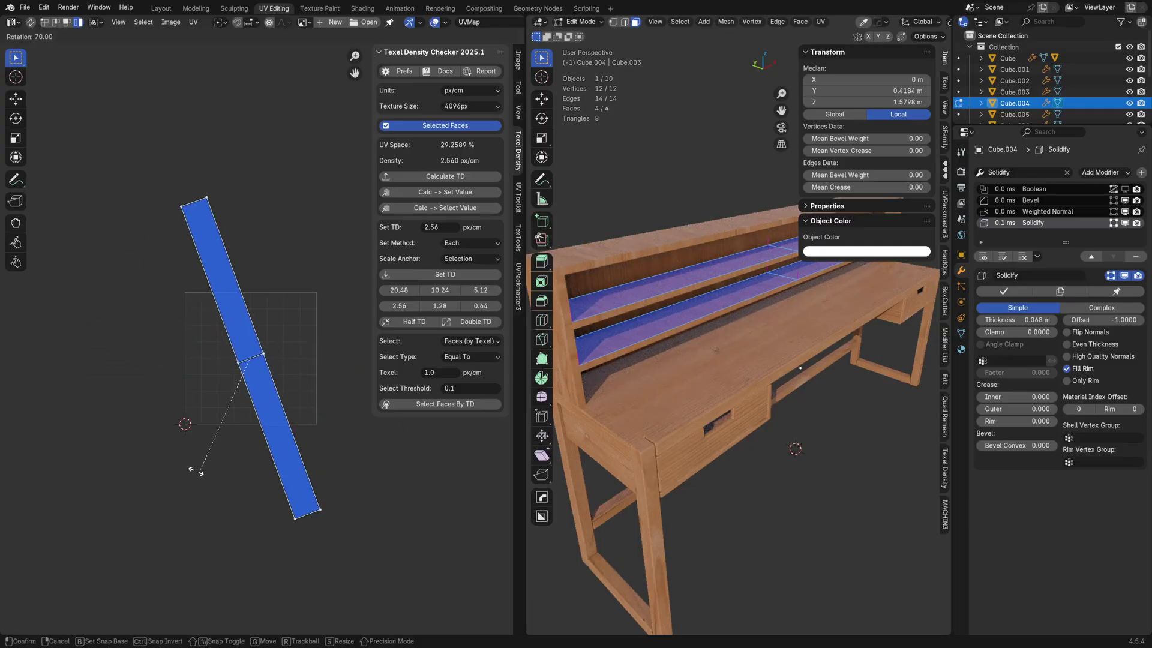
{"action": "left_click", "coordinate": [174, 470]}
{"action": "key", "text": "Tab"}
{"action": "left_click", "coordinate": [667, 354]}
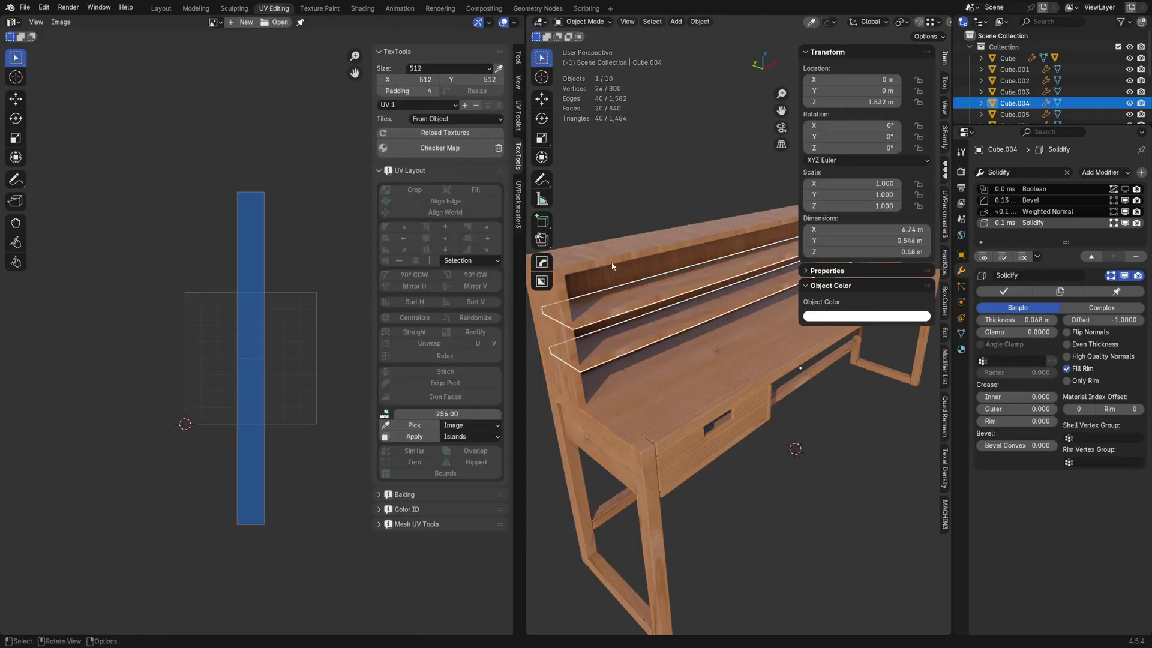
Rotate all UVs of the top board by 90 degrees
{"action": "left_click", "coordinate": [612, 264]}
{"action": "key", "text": "Tab"}
{"action": "left_click", "coordinate": [694, 262]}
{"action": "key", "text": "a"}
{"action": "key", "text": "r"}
{"action": "key", "text": "r"}
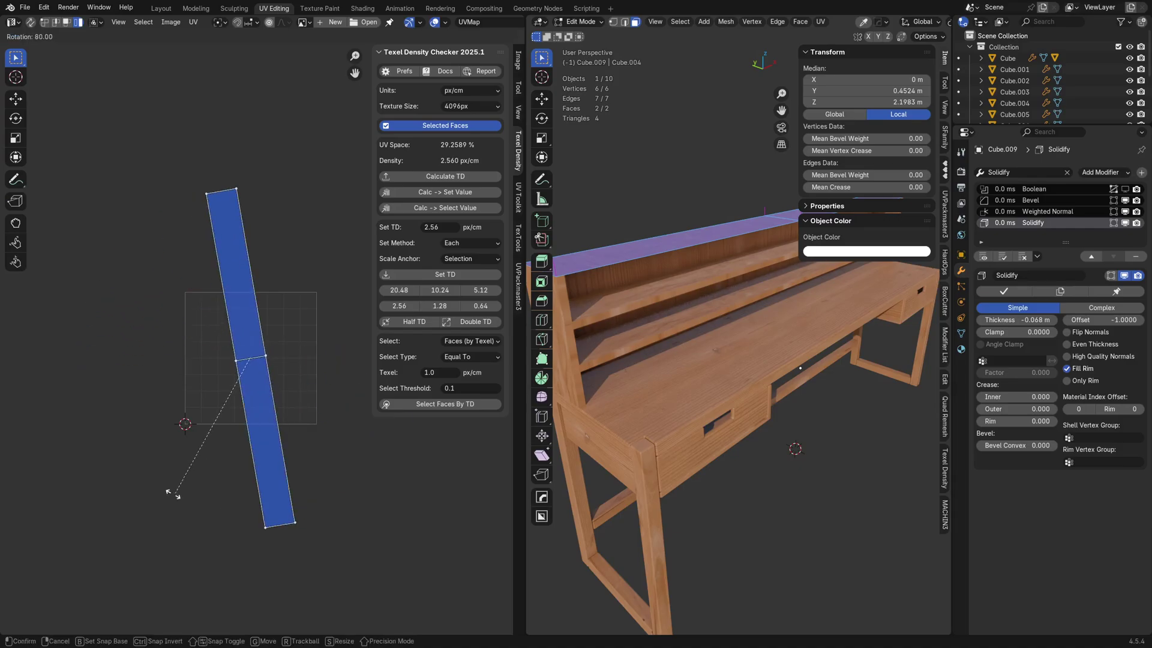
{"action": "left_click", "coordinate": [144, 486]}
Return to Object Mode and maximize the 3D viewport for a front view of the back panel and shelves
{"action": "key", "text": "Tab"}
{"action": "left_click", "coordinate": [716, 415]}
{"action": "middle_click_drag", "start_coordinate": [717, 415], "coordinate": [791, 371]}
{"action": "key", "text": "ctrl+alt+space"}
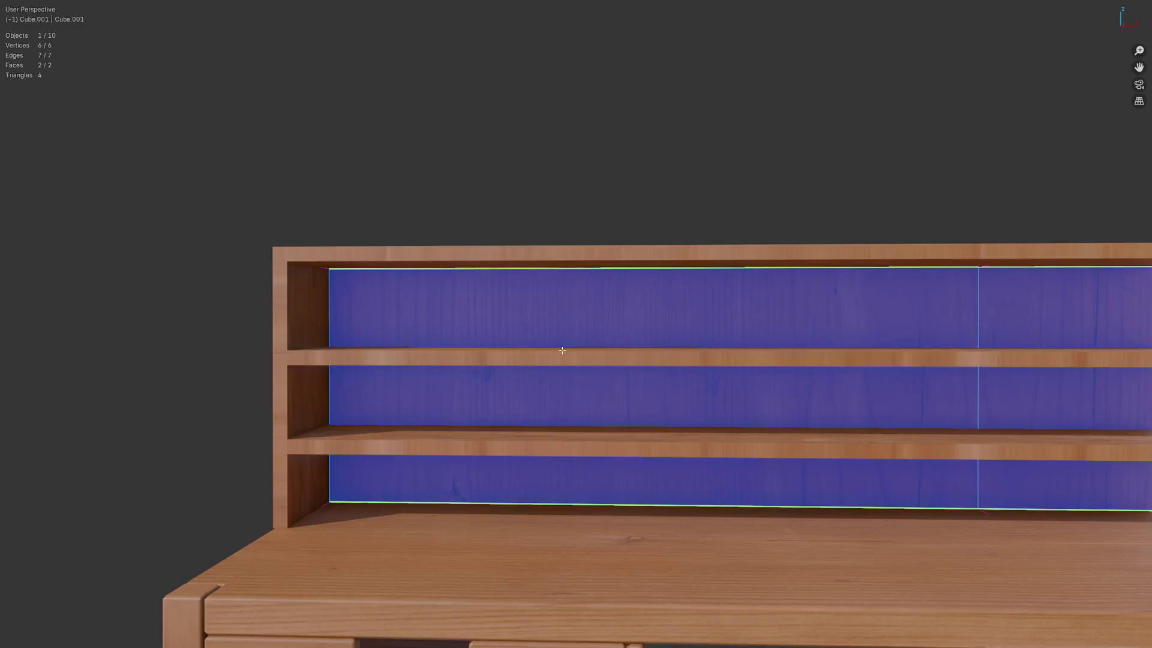
Rotate the back panel's UVs by -90 degrees in the UV editor and return to Object Mode
{"action": "key", "text": "Tab"}
{"action": "left_click", "coordinate": [568, 383]}
{"action": "scroll", "coordinate": [686, 405], "scroll_direction": "down", "scroll_amount": 2}
{"action": "middle_click_drag", "start_coordinate": [870, 377], "coordinate": [589, 372], "text": "shift"}
{"action": "key", "text": "alt+a"}
{"action": "scroll", "coordinate": [717, 366], "scroll_direction": "down", "scroll_amount": 1}
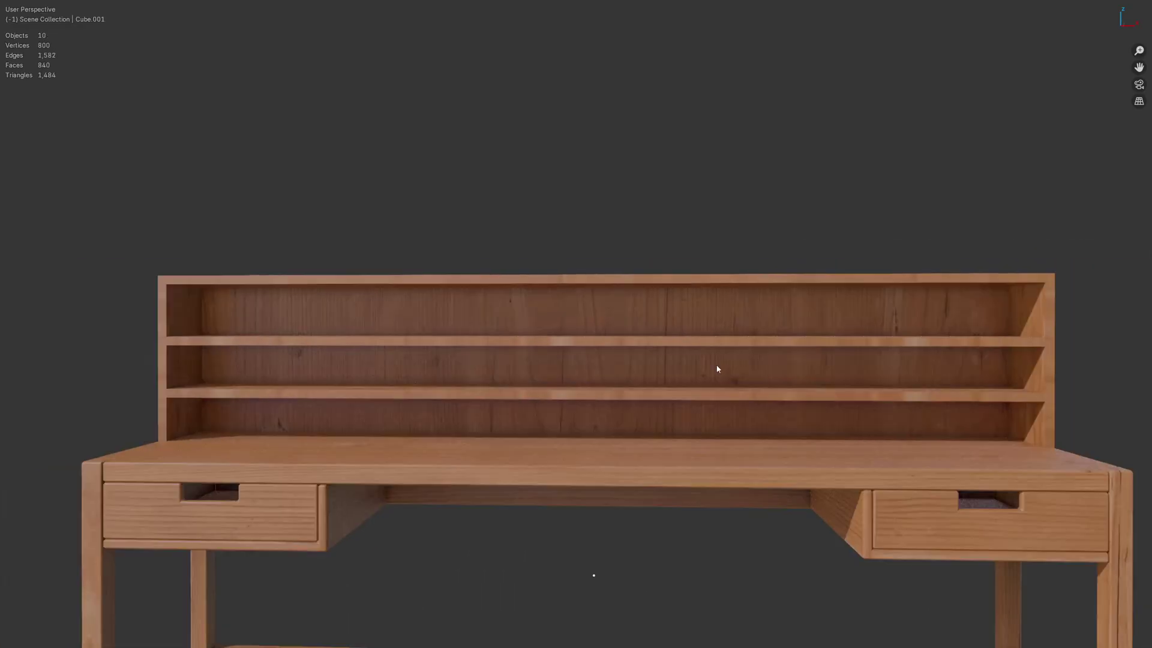
{"action": "middle_click_drag", "start_coordinate": [718, 369], "coordinate": [560, 406]}
{"action": "key", "text": "Tab"}
{"action": "left_click", "coordinate": [598, 414]}
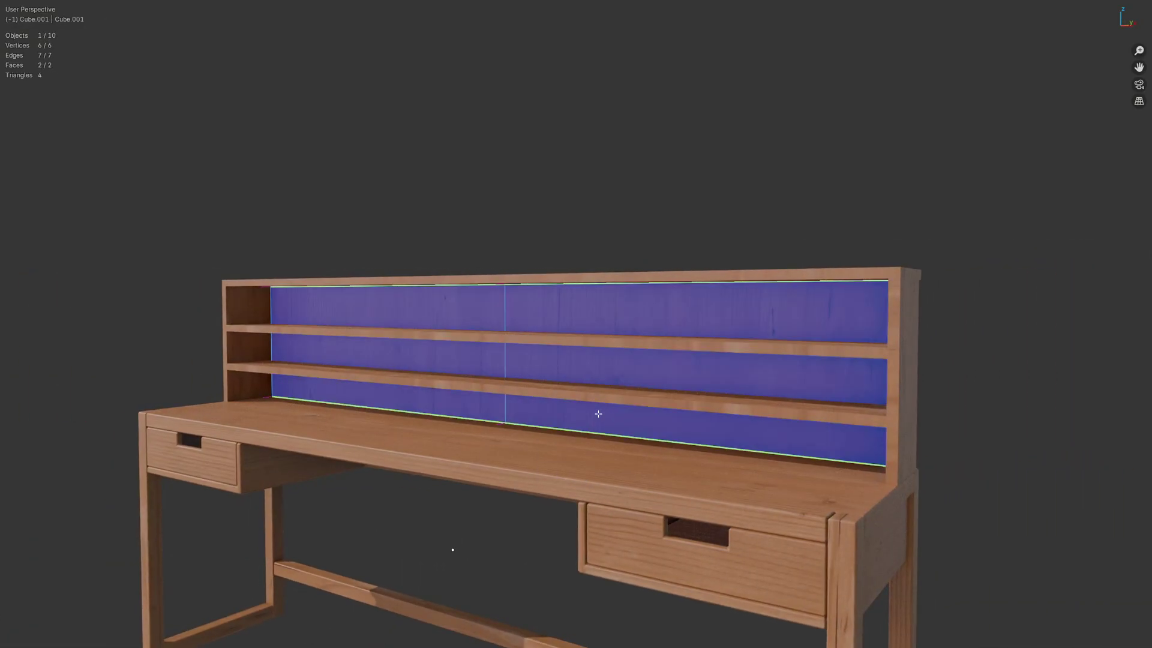
{"action": "key", "text": "ctrl+alt+space"}
{"action": "key", "text": "r"}
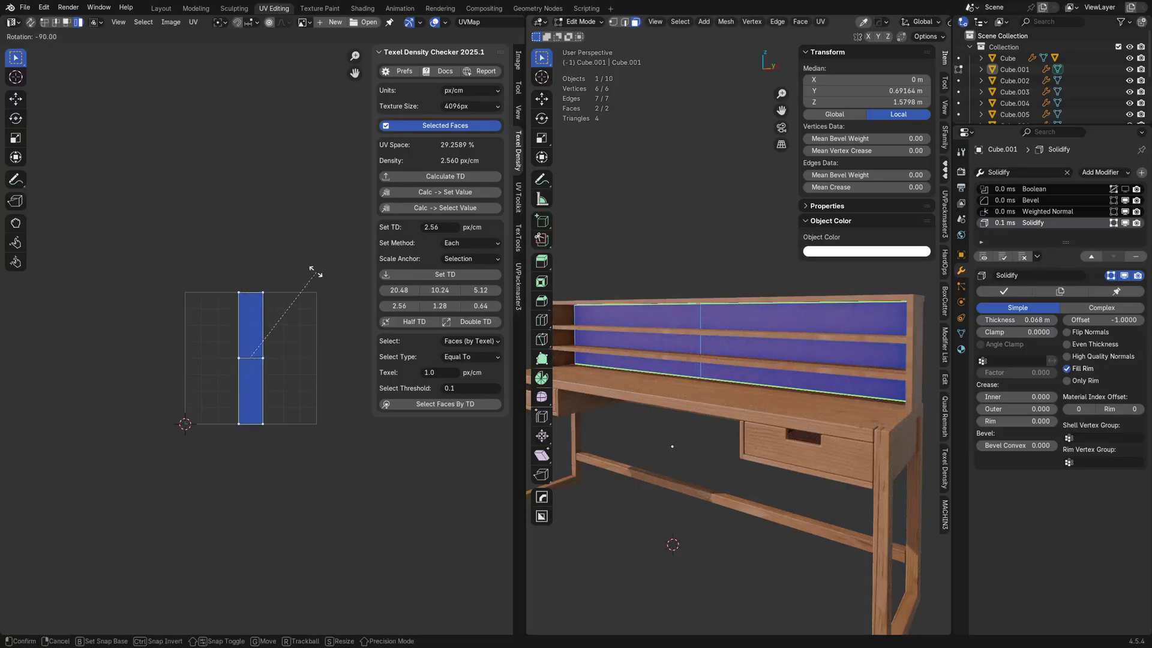
{"action": "left_click", "coordinate": [318, 267]}
{"action": "key", "text": "Tab"}
Check the grain on the hutch's shelves and return to the Layout workspace with nothing selected
{"action": "left_click", "coordinate": [727, 379]}
{"action": "key", "text": "alt+a"}
{"action": "middle_click_drag", "start_coordinate": [664, 391], "coordinate": [784, 406]}
{"action": "scroll", "coordinate": [759, 394], "scroll_direction": "up", "scroll_amount": 4}
{"action": "left_click", "coordinate": [750, 375]}
{"action": "scroll", "coordinate": [810, 409], "scroll_direction": "down", "scroll_amount": 4}
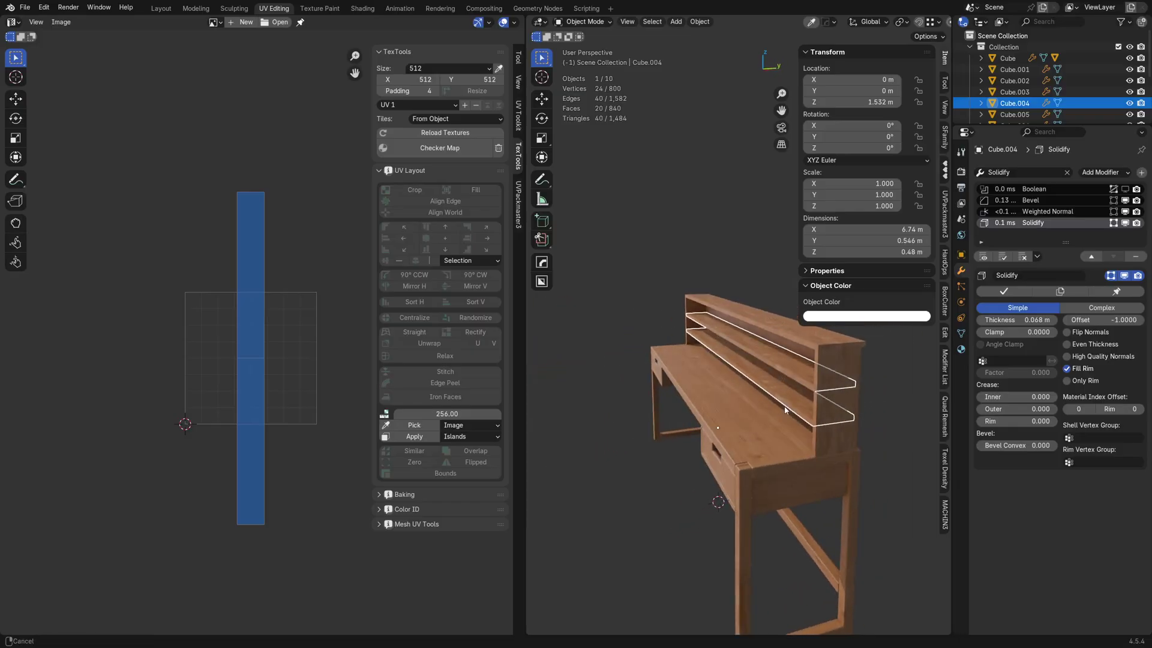
{"action": "key", "text": "a"}
{"action": "key", "text": "a"}
{"action": "left_click", "coordinate": [161, 8]}
{"action": "middle_click_drag", "start_coordinate": [672, 408], "coordinate": [615, 408]}
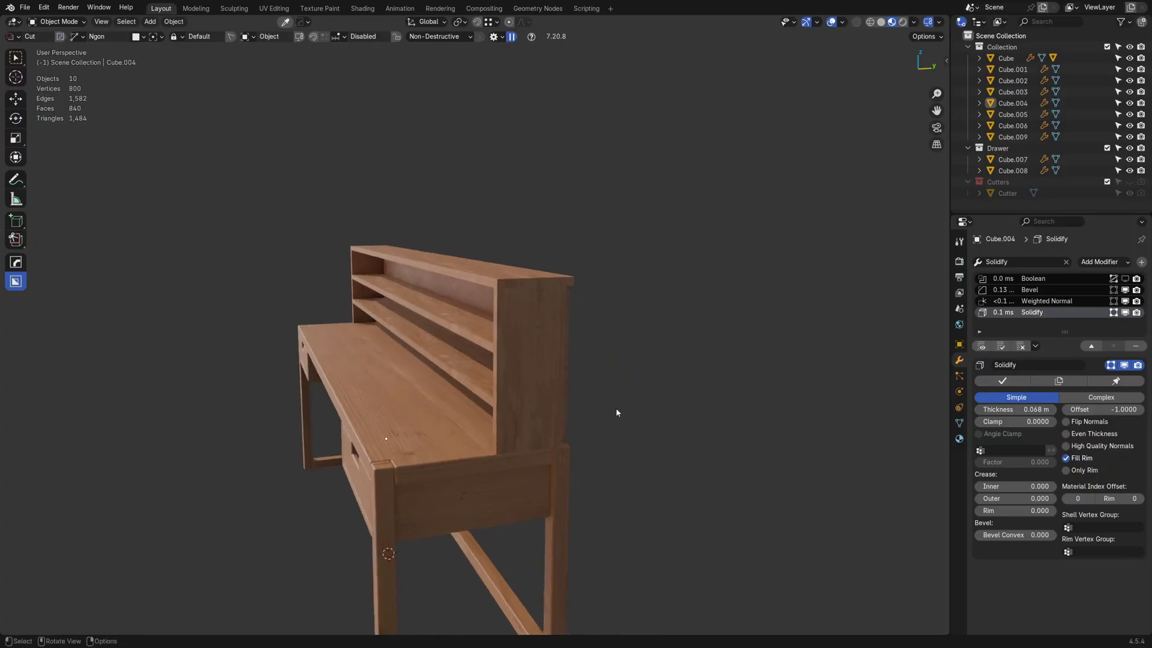
Delete the vertices of the hutch side panel that is split into three faces and return to Object Mode
{"action": "key", "text": "a"}
{"action": "left_click", "coordinate": [514, 396]}
{"action": "middle_click_drag", "start_coordinate": [522, 389], "coordinate": [492, 406]}
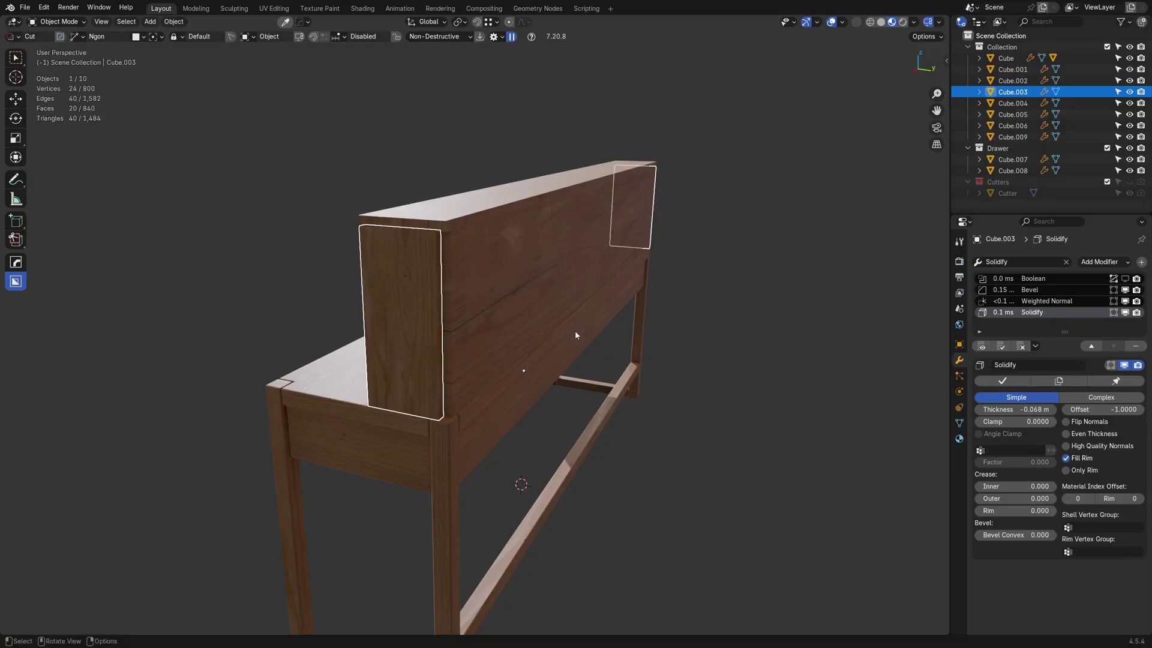
{"action": "key", "text": "Tab"}
{"action": "middle_click_drag", "start_coordinate": [555, 351], "coordinate": [463, 420]}
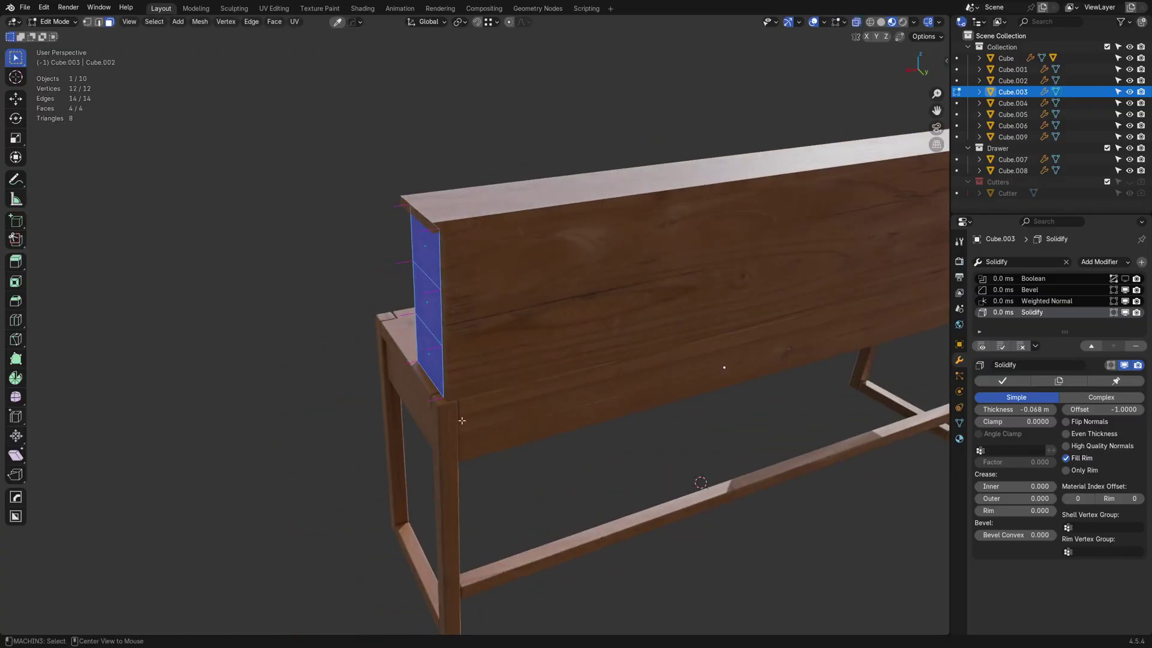
{"action": "key", "text": "alt+z"}
{"action": "left_click_drag", "start_coordinate": [359, 449], "coordinate": [470, 225]}
{"action": "key", "text": "x"}
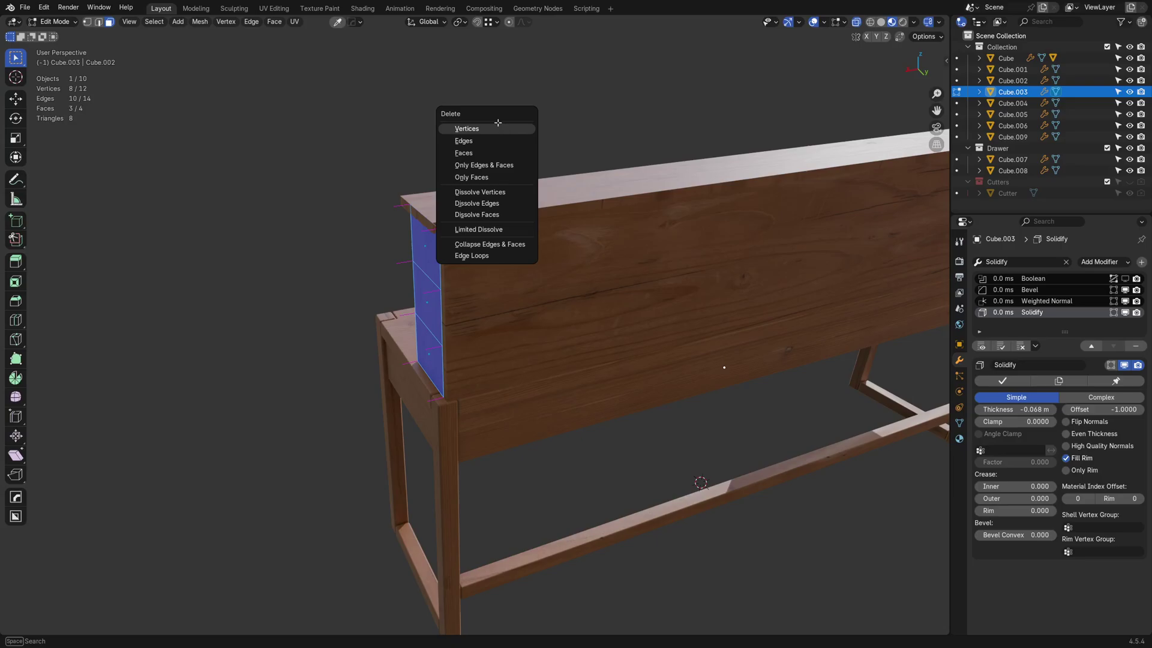
{"action": "left_click", "coordinate": [498, 127]}
{"action": "key", "text": "Tab"}
Mirror the remaining side panel along the X axis, using the back panel as the mirror object
{"action": "left_click", "coordinate": [594, 312]}
{"action": "scroll", "coordinate": [660, 324], "scroll_direction": "down", "scroll_amount": 3}
{"action": "middle_click_drag", "start_coordinate": [787, 318], "coordinate": [678, 363], "text": "shift"}
{"action": "left_click", "coordinate": [564, 310], "text": "shift"}
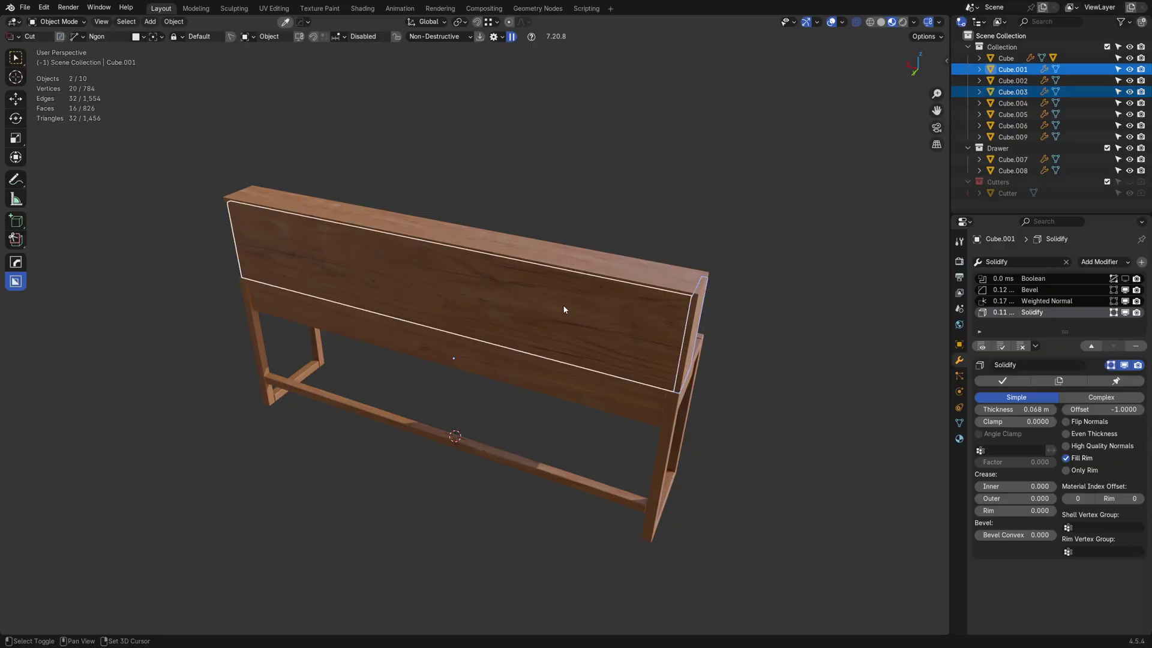
{"action": "mouse_move", "coordinate": [334, 306]}
{"action": "middle_click_drag", "start_coordinate": [334, 306], "coordinate": [446, 357]}
{"action": "left_click", "coordinate": [466, 380]}
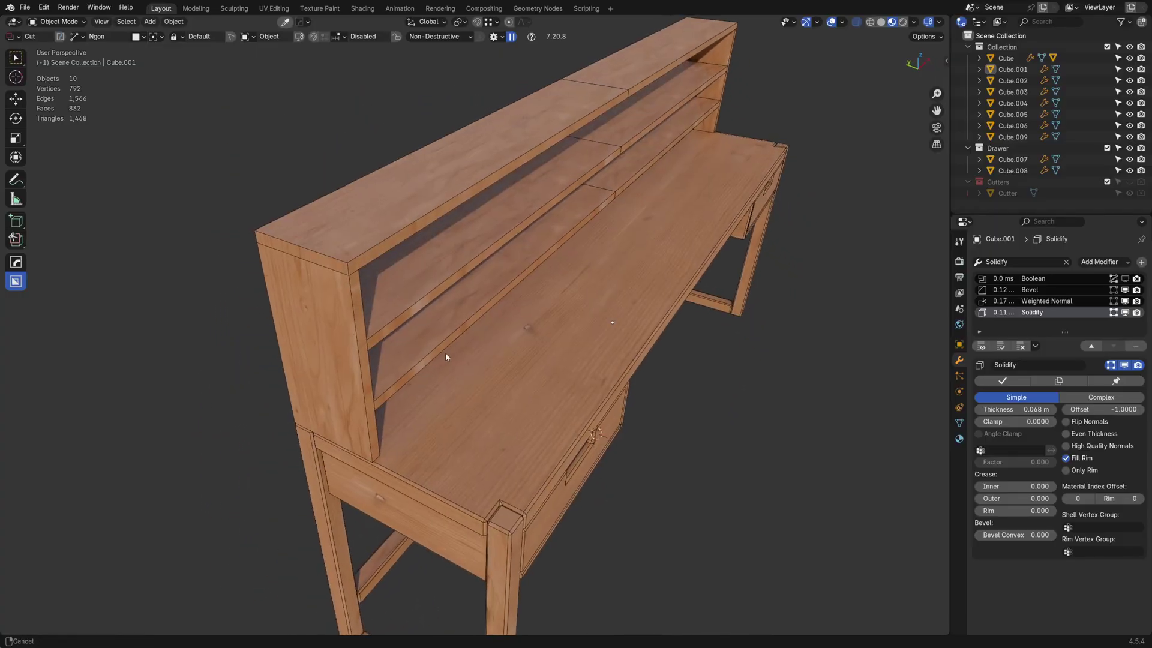
Move the top board's Solidify modifier to the top of its modifier stack
{"action": "left_click", "coordinate": [360, 268]}
{"action": "middle_click", "coordinate": [363, 313], "text": "alt"}
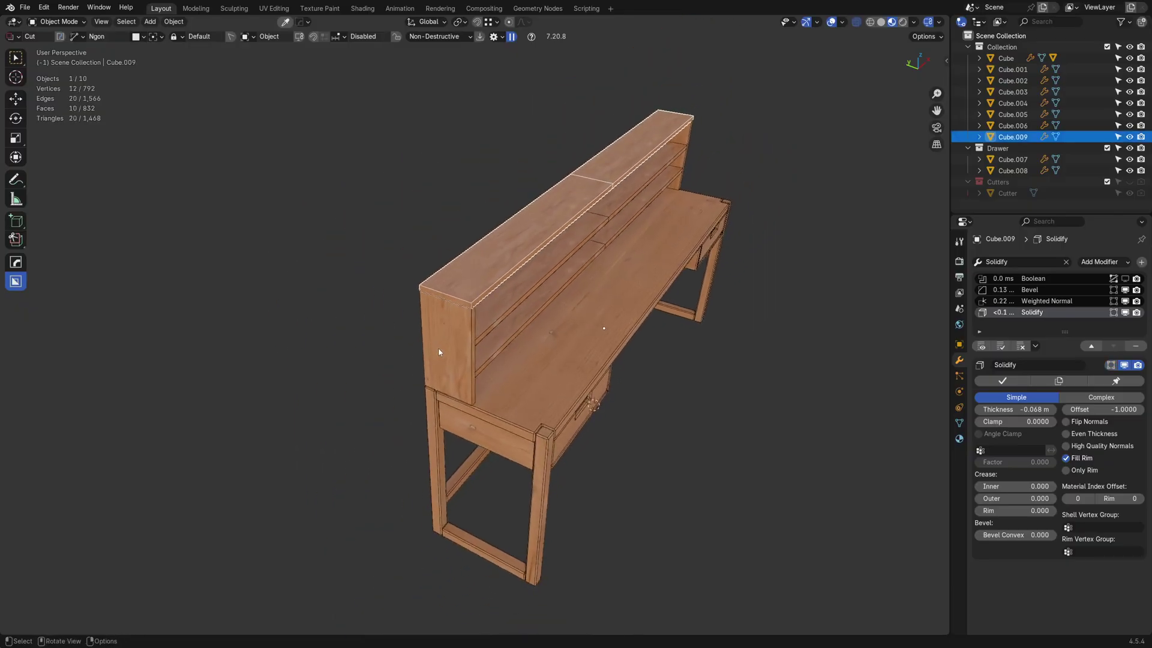
{"action": "scroll", "coordinate": [578, 394], "scroll_direction": "up", "scroll_amount": 5}
{"action": "middle_click_drag", "start_coordinate": [610, 384], "coordinate": [578, 365], "text": "shift"}
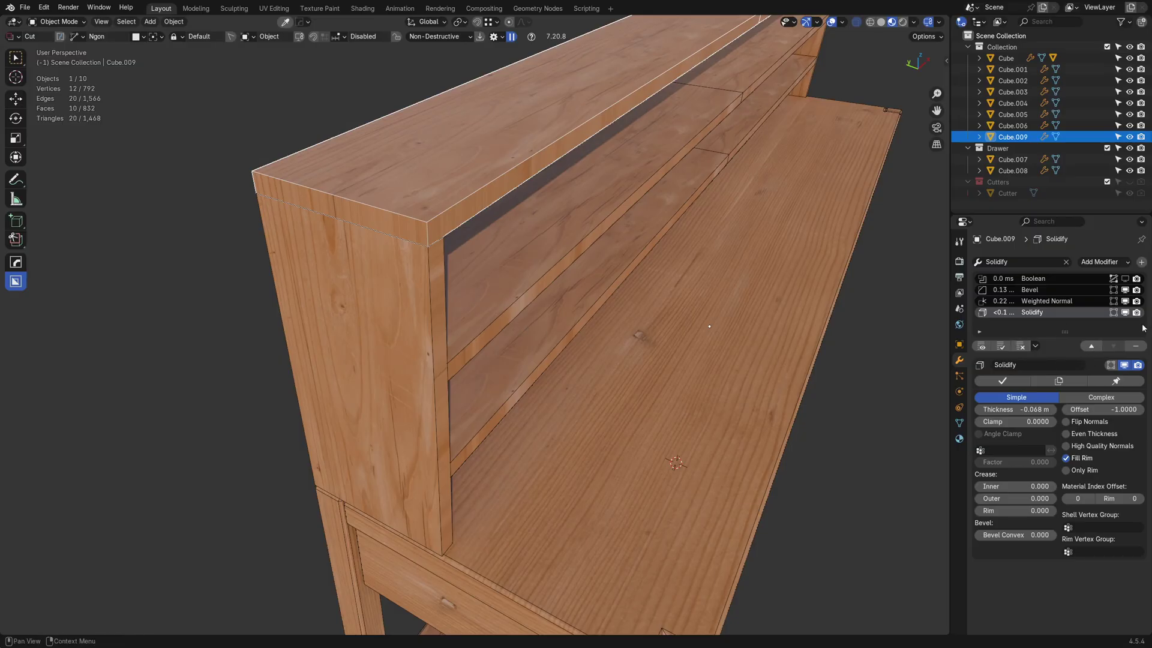
{"action": "left_click", "coordinate": [1092, 346]}
{"action": "left_click", "coordinate": [1091, 346]}
{"action": "left_click", "coordinate": [1091, 346]}
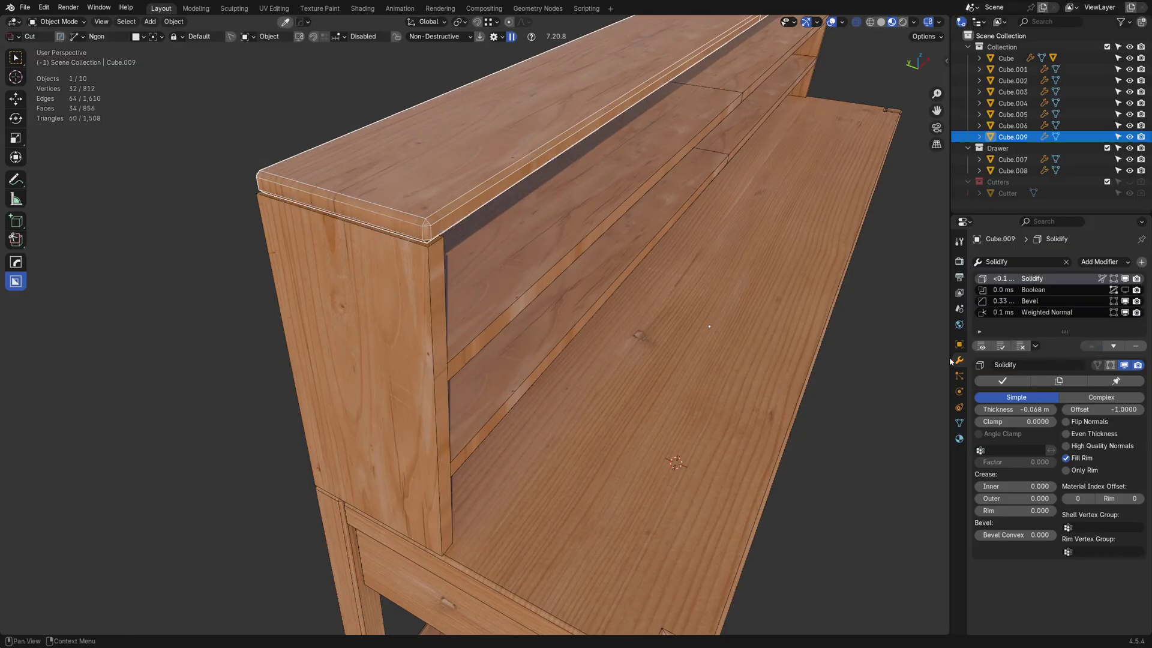
Try moving the side panels' Mirror modifier to the top of the stack and undo the reordering
{"action": "left_click", "coordinate": [427, 298]}
{"action": "left_click", "coordinate": [1092, 347]}
{"action": "left_click", "coordinate": [1091, 346]}
{"action": "left_click", "coordinate": [1091, 346]}
{"action": "left_click", "coordinate": [1091, 346]}
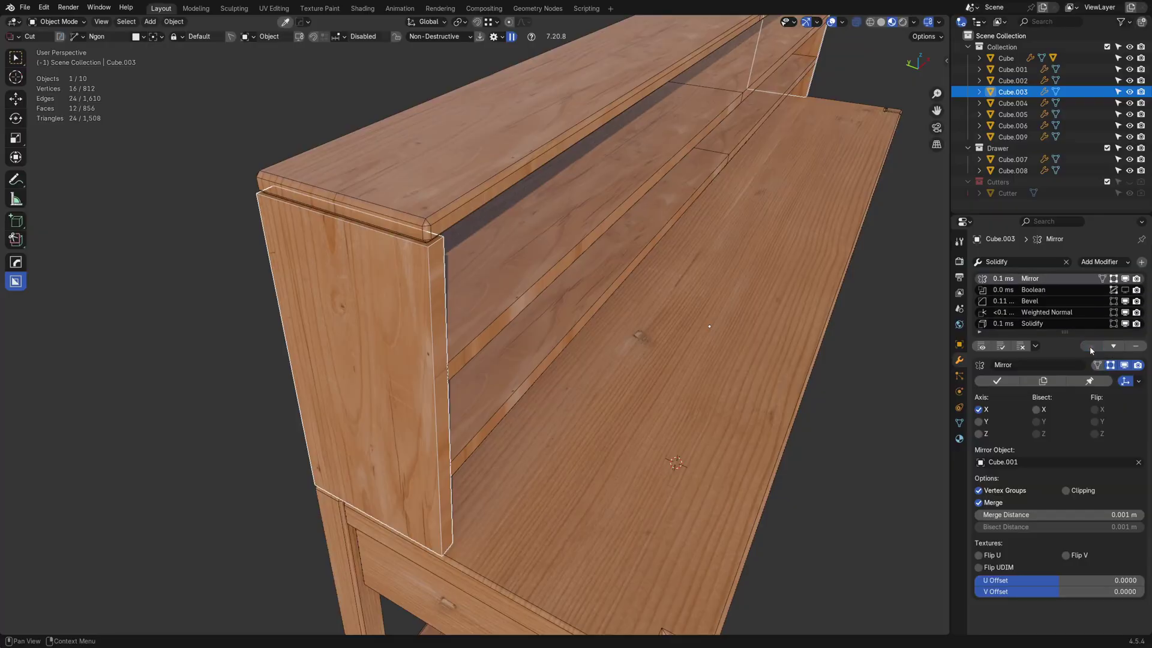
{"action": "left_click", "coordinate": [585, 316]}
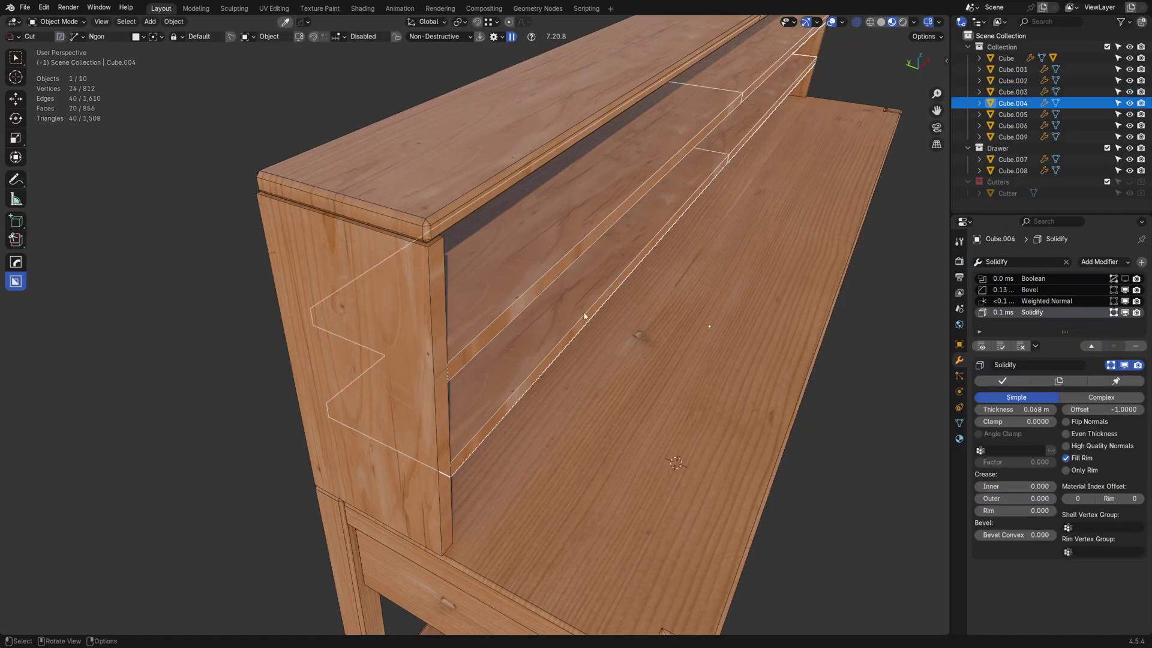
{"action": "left_click", "coordinate": [425, 337]}
{"action": "key", "text": "ctrl+z"}
{"action": "key", "text": "ctrl+z"}
{"action": "key", "text": "ctrl+z"}
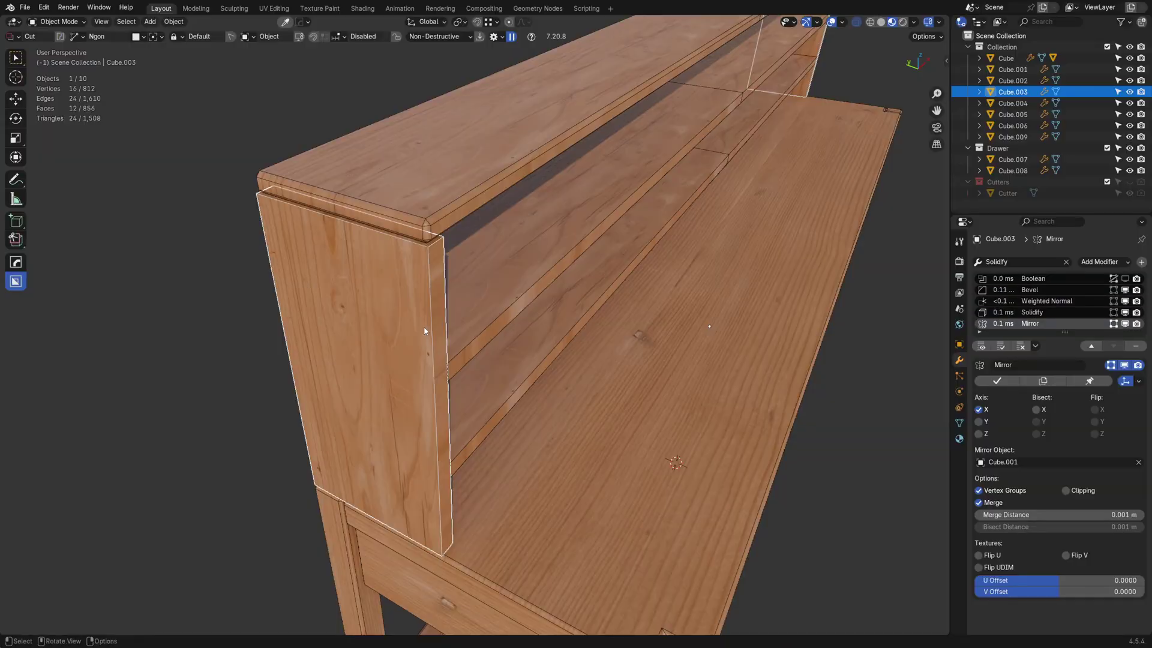
Move the side panels' Solidify modifier to the top of their modifier stack
{"action": "left_click", "coordinate": [1032, 312]}
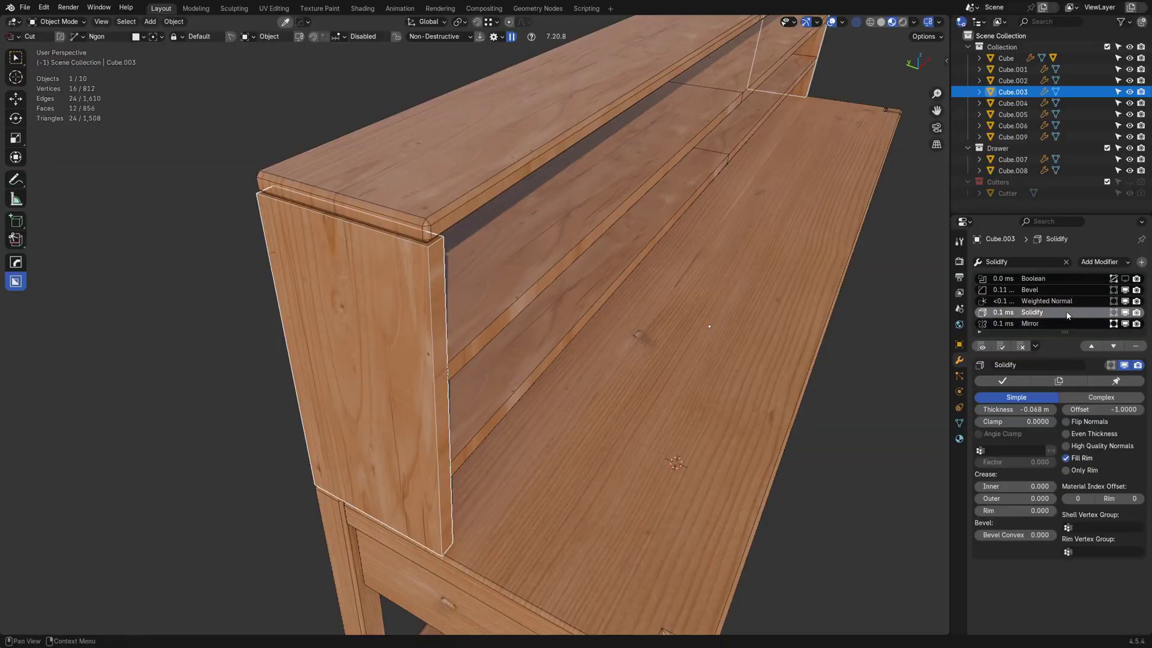
{"action": "left_click", "coordinate": [1093, 348]}
{"action": "left_click", "coordinate": [1093, 348]}
{"action": "left_click", "coordinate": [1093, 348]}
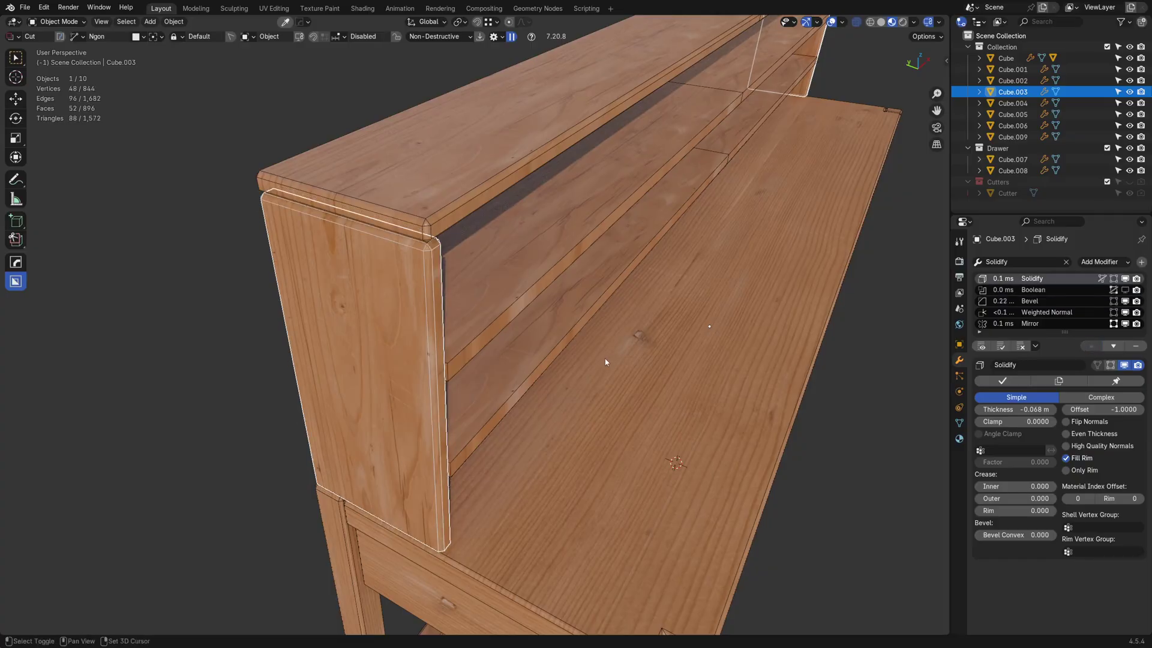
{"action": "middle_click_drag", "start_coordinate": [605, 358], "coordinate": [586, 359], "text": "shift"}
Move the shelves' Solidify modifier to the top of their modifier stack and clear the selection
{"action": "left_click", "coordinate": [478, 311]}
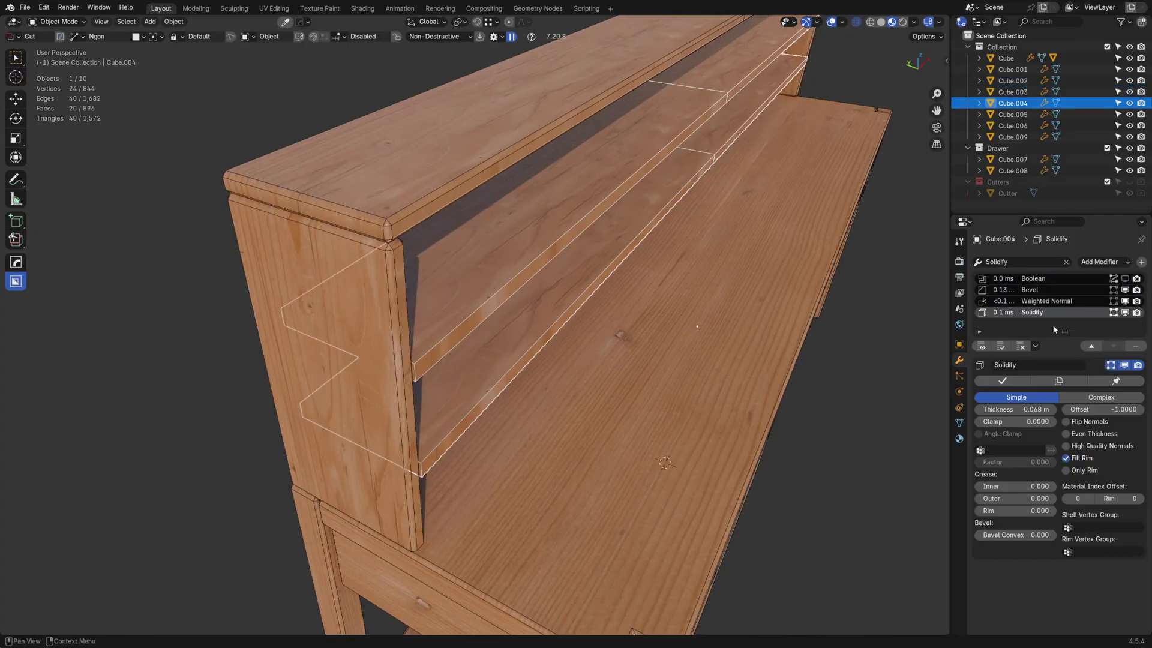
{"action": "left_click", "coordinate": [1092, 347]}
{"action": "left_click", "coordinate": [1092, 346]}
{"action": "left_click", "coordinate": [1092, 347]}
{"action": "middle_click_drag", "start_coordinate": [760, 364], "coordinate": [414, 372]}
{"action": "middle_click_drag", "start_coordinate": [830, 338], "coordinate": [663, 282], "text": "shift"}
{"action": "key", "text": "a"}
{"action": "key", "text": "a"}
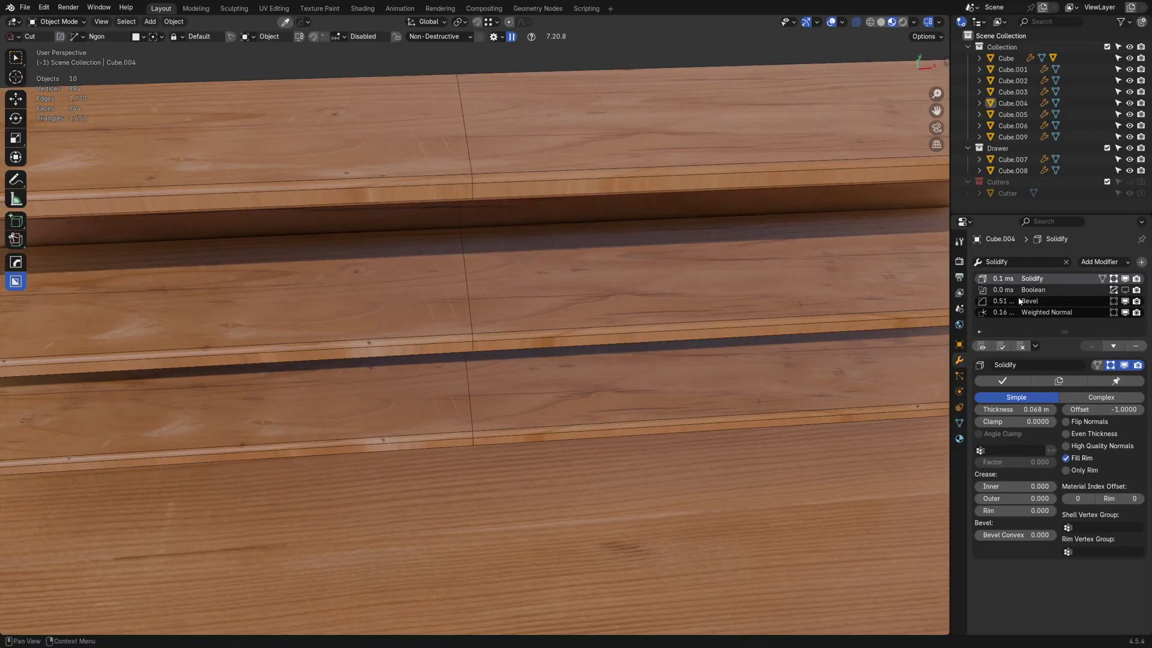
Remove the Boolean modifier from the shelves and from the top board
{"action": "scroll", "coordinate": [850, 326], "scroll_direction": "down", "scroll_amount": 3}
{"action": "left_click", "coordinate": [786, 320]}
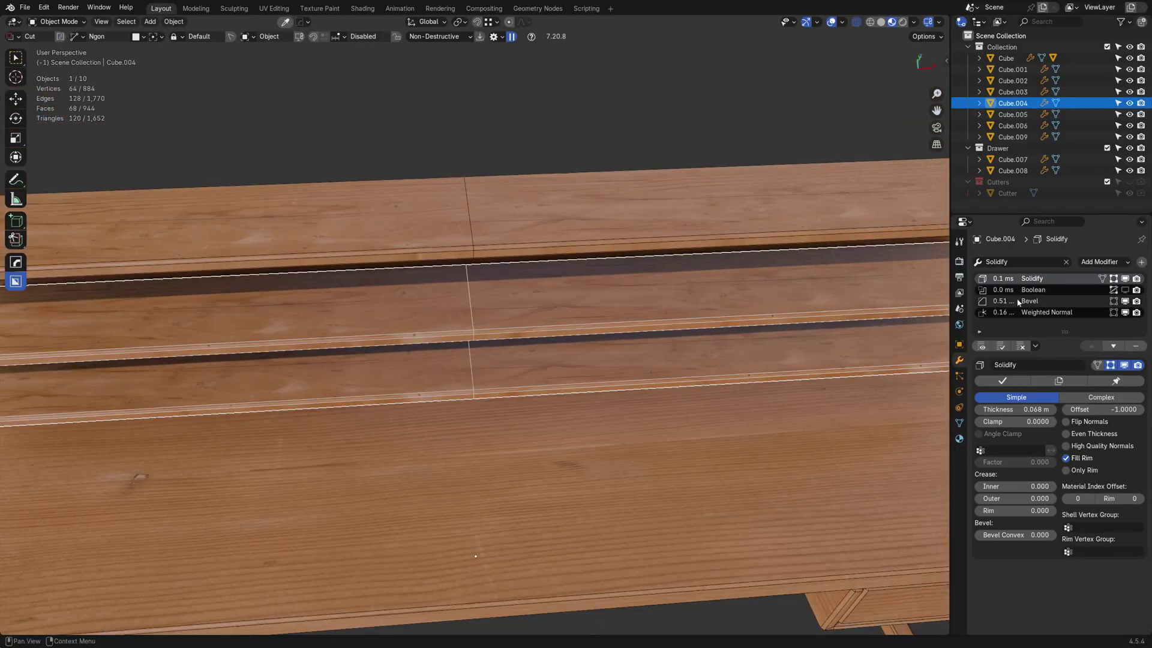
{"action": "left_click", "coordinate": [1056, 290]}
{"action": "left_click", "coordinate": [1032, 278]}
{"action": "left_click", "coordinate": [748, 224]}
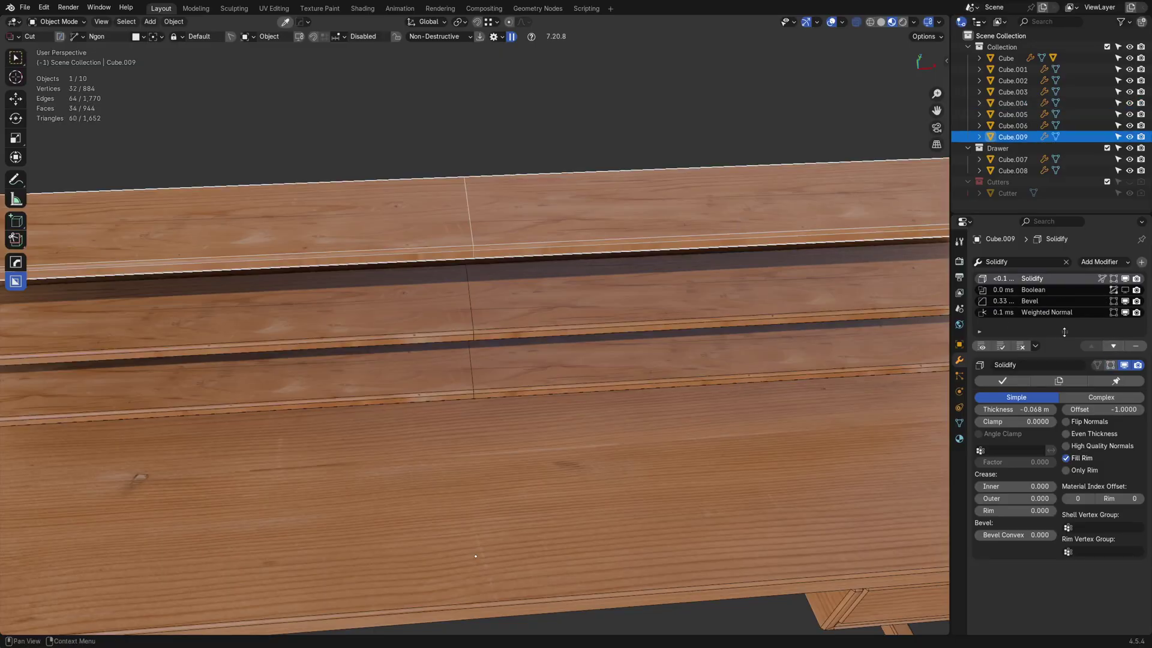
{"action": "left_click", "coordinate": [1050, 292]}
{"action": "left_click", "coordinate": [1136, 350]}
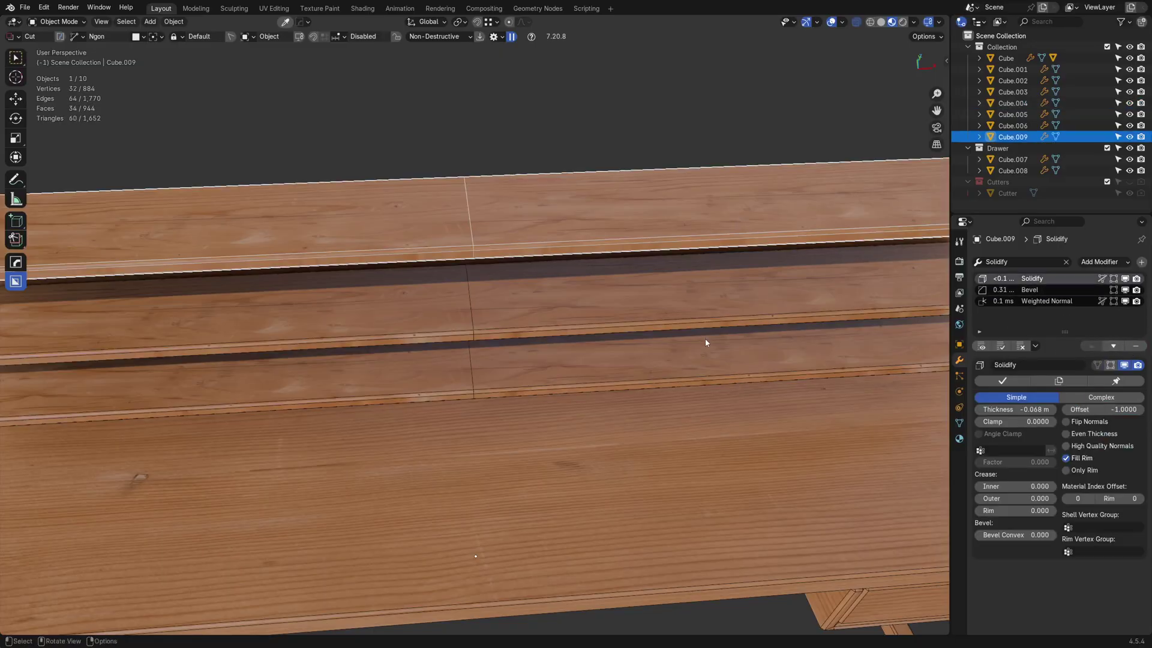
{"action": "left_click", "coordinate": [707, 342]}
{"action": "scroll", "coordinate": [594, 329], "scroll_direction": "down", "scroll_amount": 8}
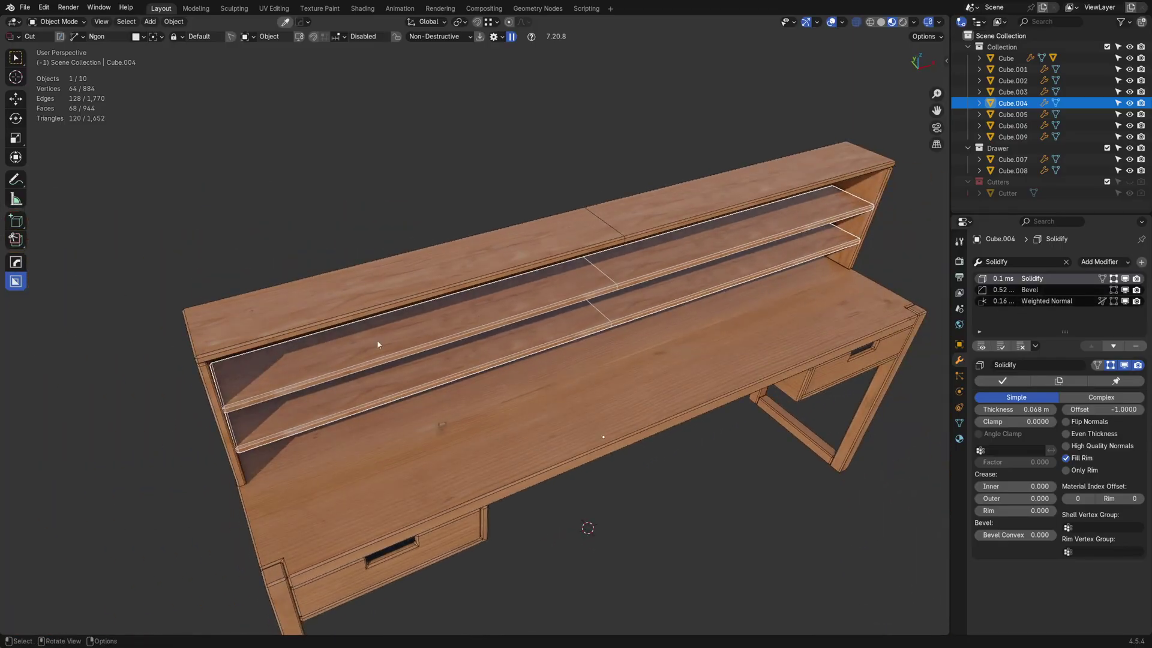
Remove the Boolean modifier from the side panels
{"action": "left_click", "coordinate": [207, 391]}
{"action": "middle_click_drag", "start_coordinate": [865, 212], "coordinate": [734, 303]}
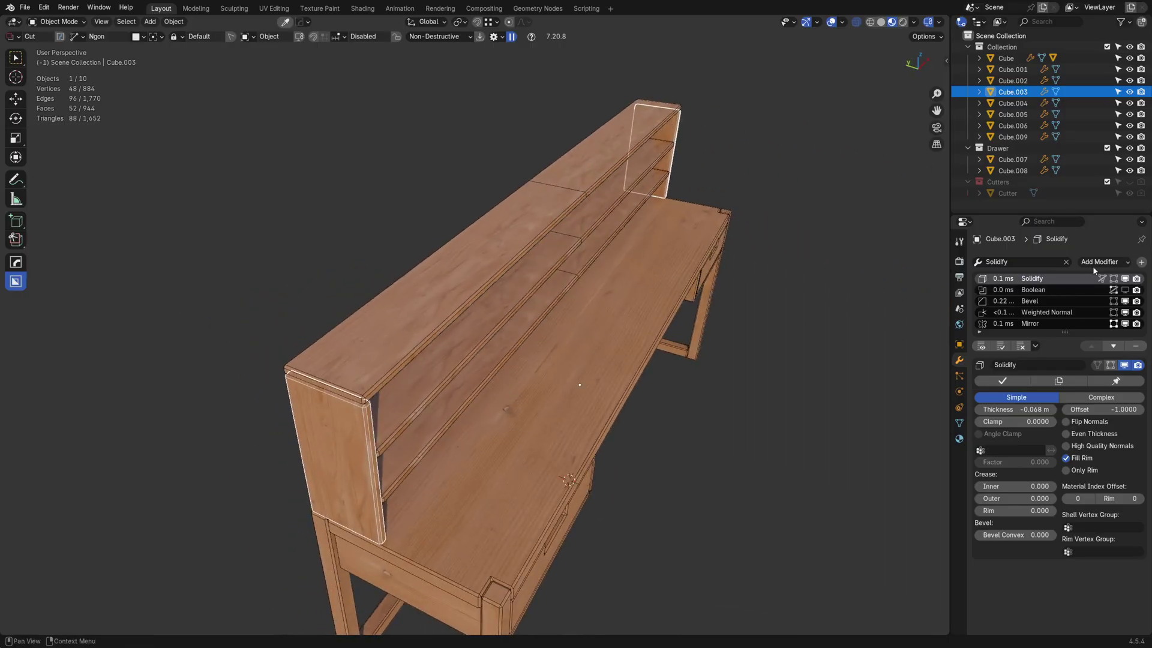
{"action": "left_click", "coordinate": [411, 364]}
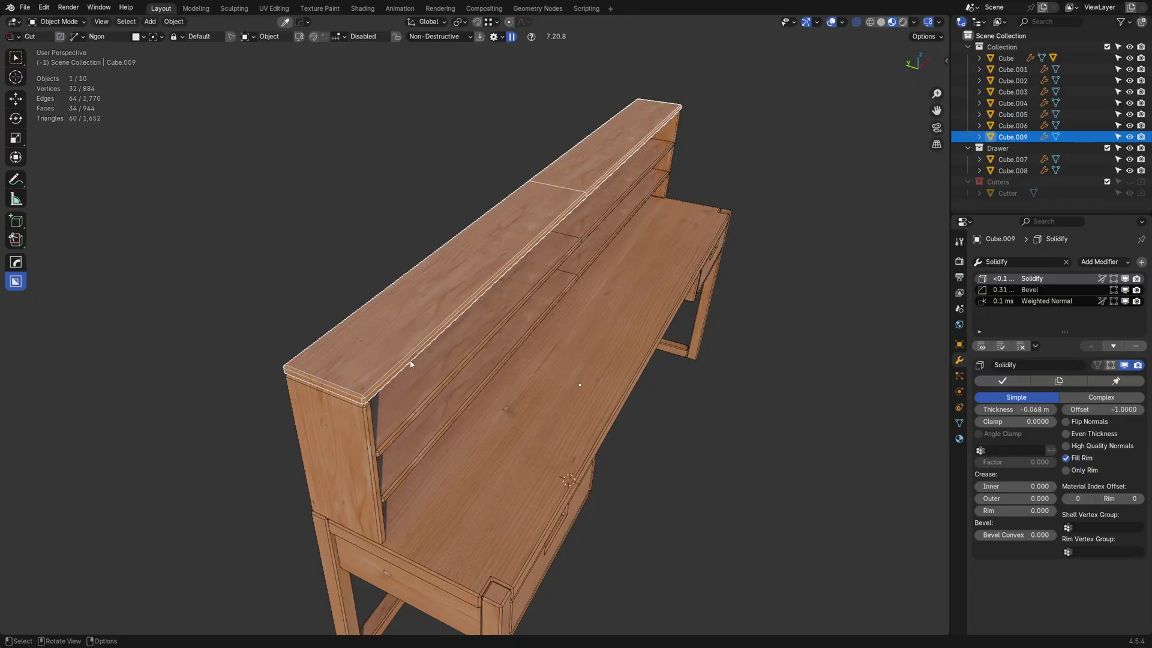
{"action": "left_click", "coordinate": [327, 431]}
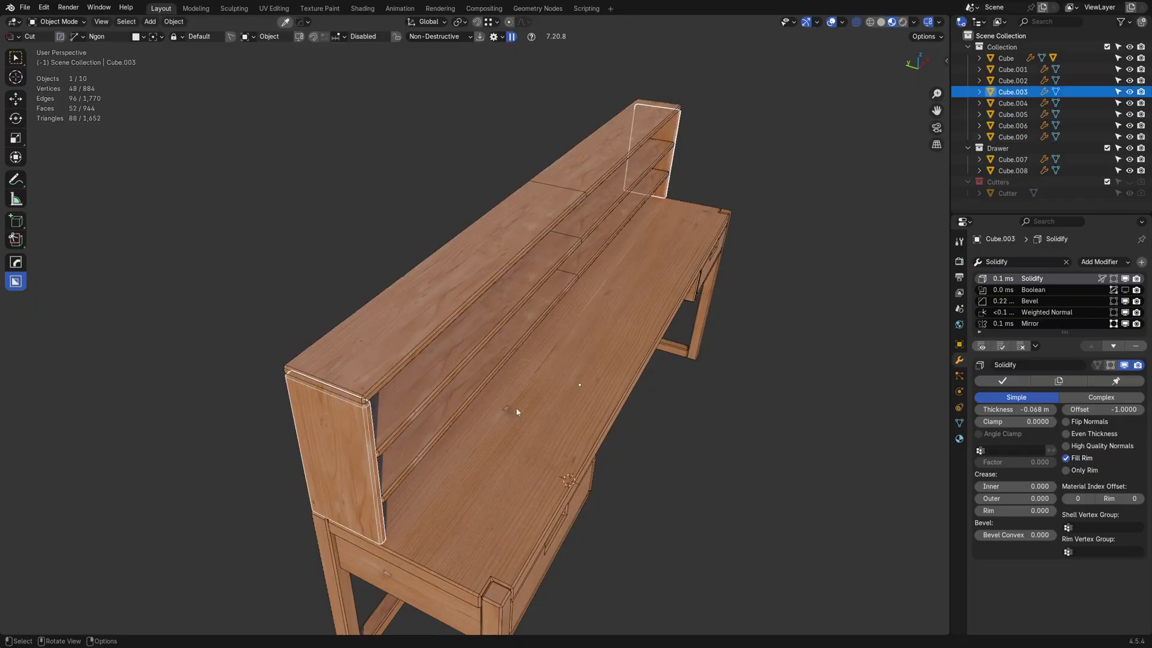
{"action": "left_click", "coordinate": [1050, 292]}
{"action": "left_click", "coordinate": [1137, 347]}
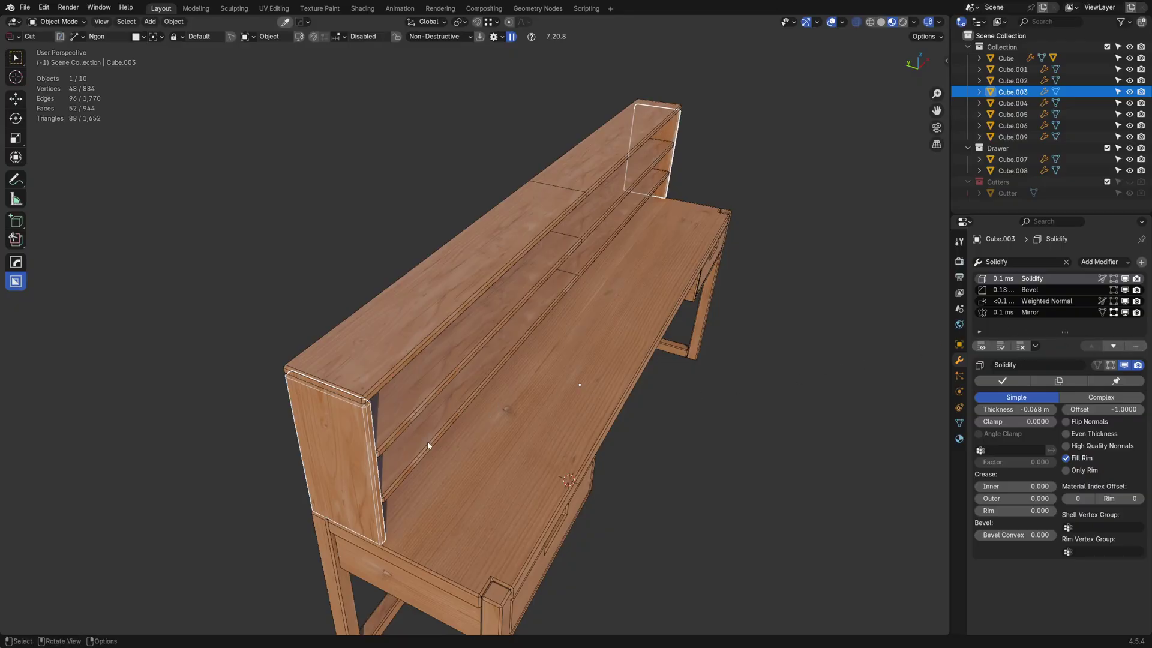
Move the side panels' Mirror modifier up one place, above Weighted Normal
{"action": "left_click", "coordinate": [510, 483]}
{"action": "middle_click_drag", "start_coordinate": [427, 445], "coordinate": [564, 439]}
{"action": "left_click", "coordinate": [378, 405]}
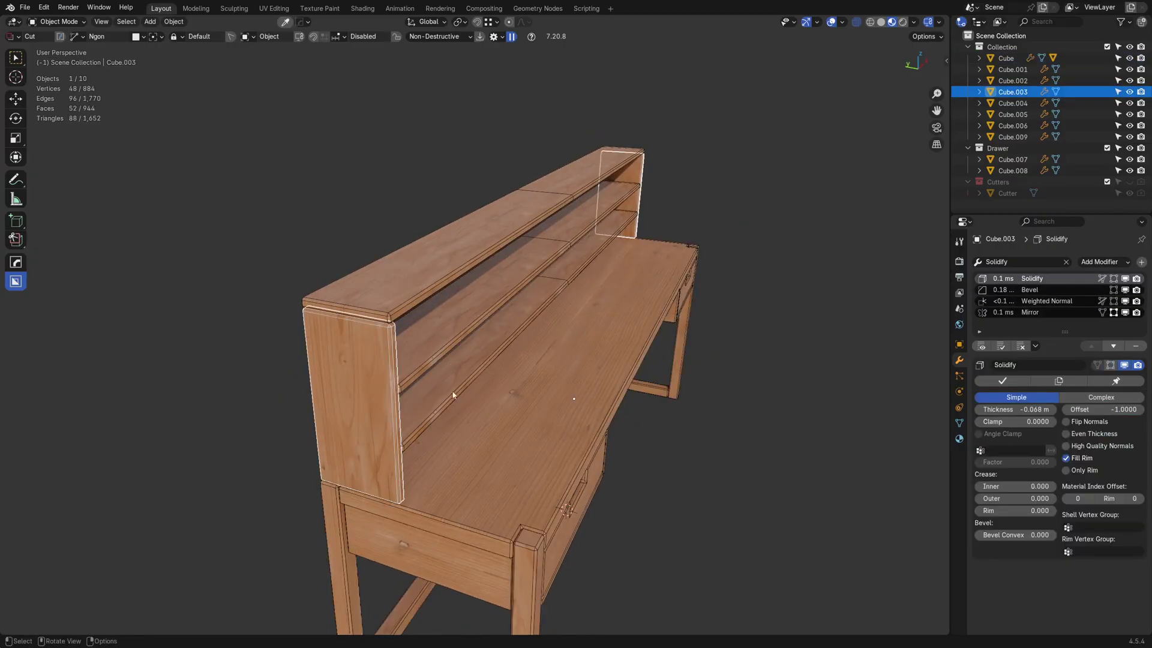
{"action": "left_click", "coordinate": [1059, 315]}
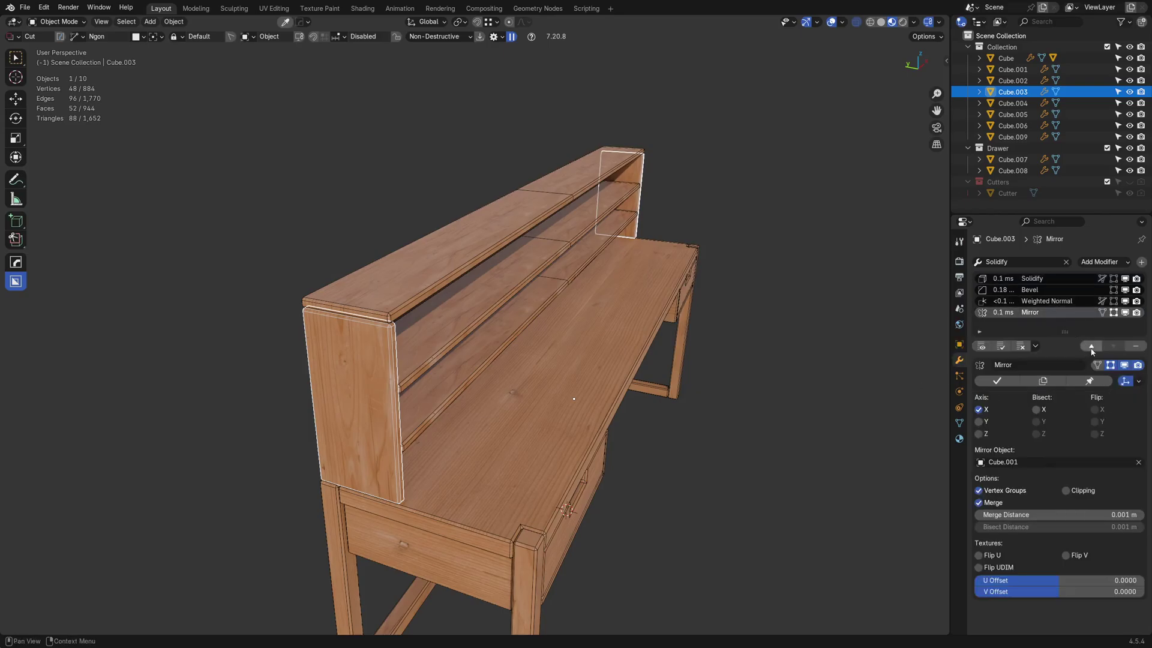
{"action": "left_click", "coordinate": [1091, 347]}
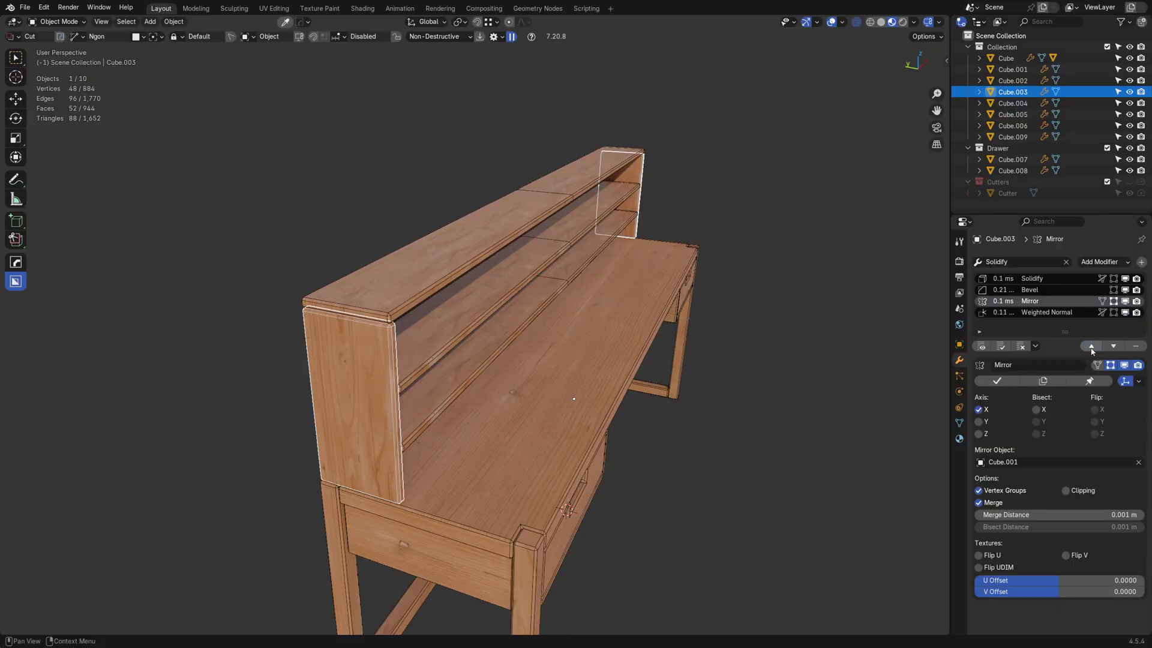
Clear the selection, turn off the wireframe overlay and examine the complete desk and hutch from several angles
{"action": "left_click", "coordinate": [427, 300]}
{"action": "left_click", "coordinate": [438, 394]}
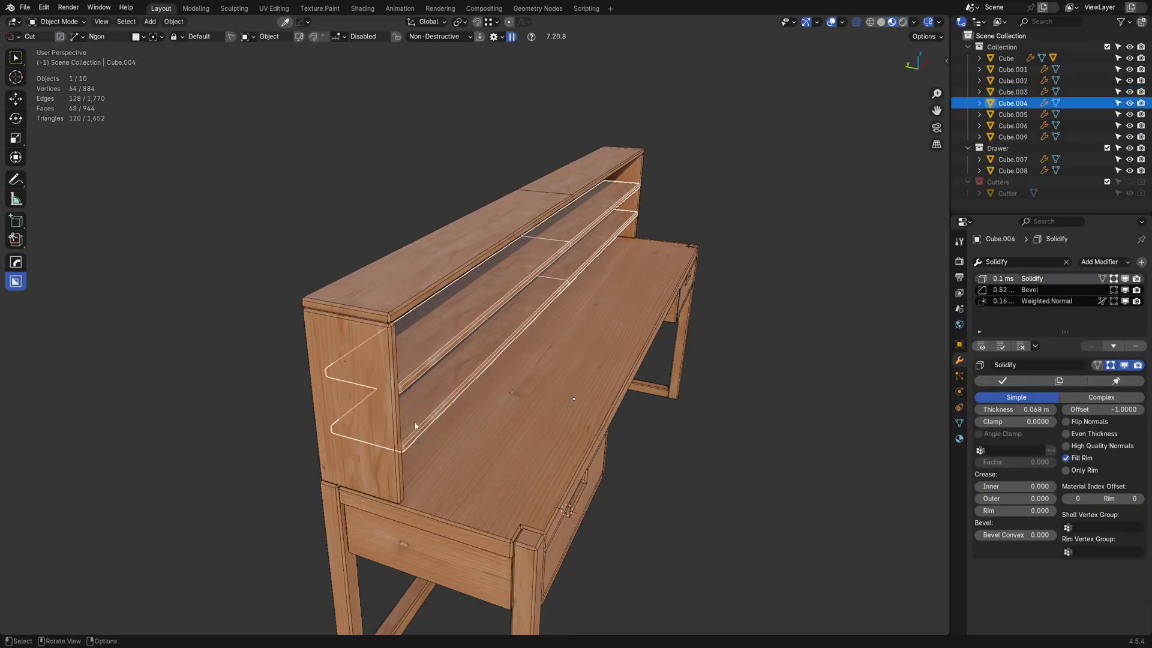
{"action": "left_click", "coordinate": [388, 427]}
{"action": "key", "text": "a"}
{"action": "key", "text": "a"}
{"action": "key", "text": "shift+w"}
{"action": "mouse_move", "coordinate": [474, 396]}
{"action": "middle_mouse_down"}
{"action": "mouse_move", "coordinate": [420, 391]}
{"action": "mouse_move", "coordinate": [372, 341]}
{"action": "mouse_move", "coordinate": [589, 429]}
{"action": "mouse_move", "coordinate": [519, 312]}
{"action": "mouse_move", "coordinate": [599, 358]}
{"action": "mouse_move", "coordinate": [670, 431]}
{"action": "mouse_move", "coordinate": [527, 344]}
{"action": "mouse_move", "coordinate": [532, 388]}
{"action": "mouse_move", "coordinate": [468, 403]}
{"action": "mouse_move", "coordinate": [502, 405]}
{"action": "mouse_move", "coordinate": [493, 406]}
{"action": "middle_mouse_up"}
{"action": "mouse_move", "coordinate": [510, 360]}
{"action": "middle_mouse_down"}
{"action": "mouse_move", "coordinate": [452, 369]}
{"action": "mouse_move", "coordinate": [483, 382]}
{"action": "mouse_move", "coordinate": [504, 369]}
{"action": "mouse_move", "coordinate": [471, 356]}
{"action": "mouse_move", "coordinate": [506, 370]}
{"action": "mouse_move", "coordinate": [559, 366]}
{"action": "mouse_move", "coordinate": [521, 364]}
{"action": "middle_mouse_up"}
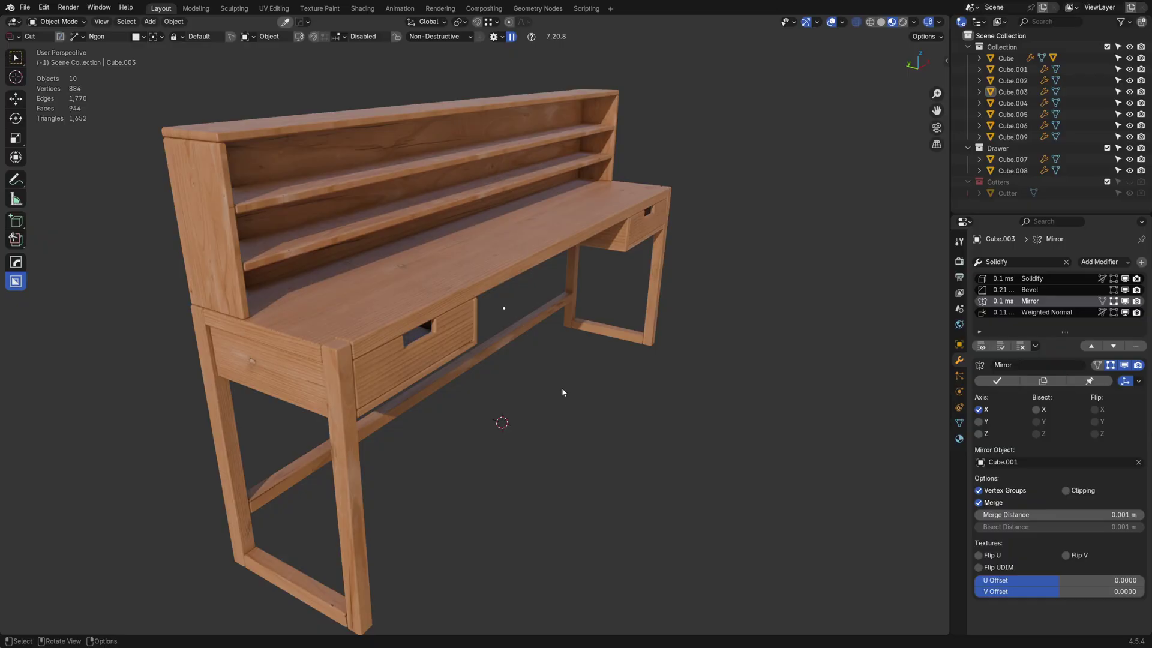
{"action": "mouse_move", "coordinate": [562, 392]}
{"action": "middle_mouse_down"}
{"action": "mouse_move", "coordinate": [532, 381]}
{"action": "mouse_move", "coordinate": [573, 380]}
{"action": "middle_mouse_up"}
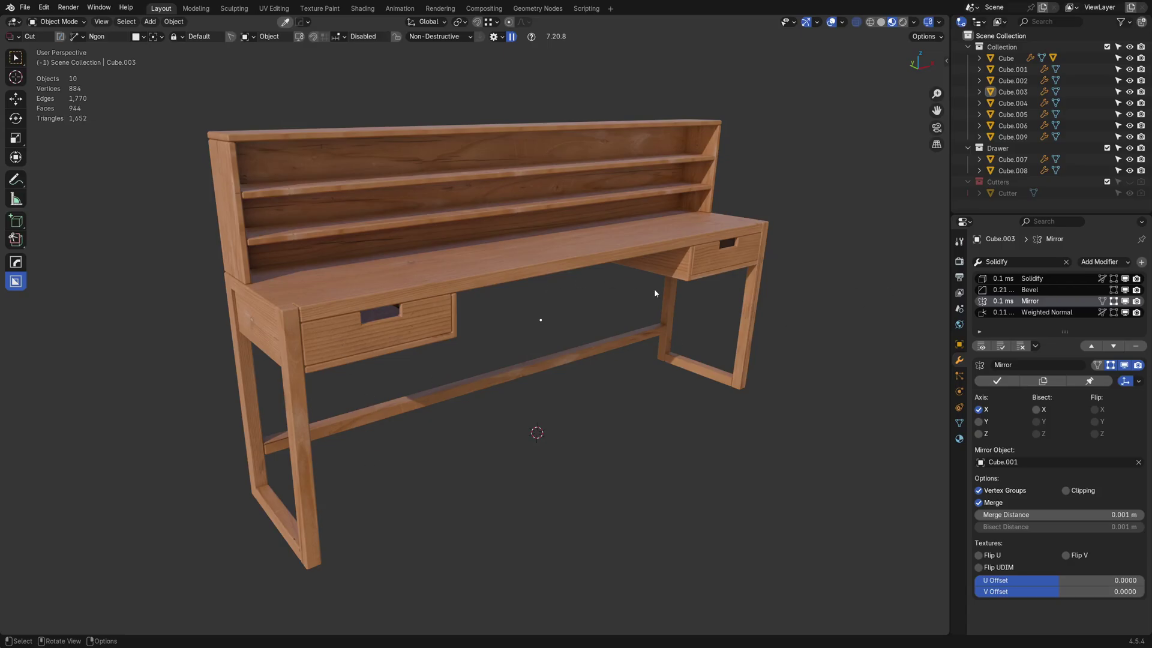
{"action": "mouse_move", "coordinate": [521, 329]}
{"action": "middle_mouse_down"}
{"action": "mouse_move", "coordinate": [529, 322]}
{"action": "mouse_move", "coordinate": [548, 358]}
{"action": "mouse_move", "coordinate": [527, 350]}
{"action": "middle_mouse_up"}
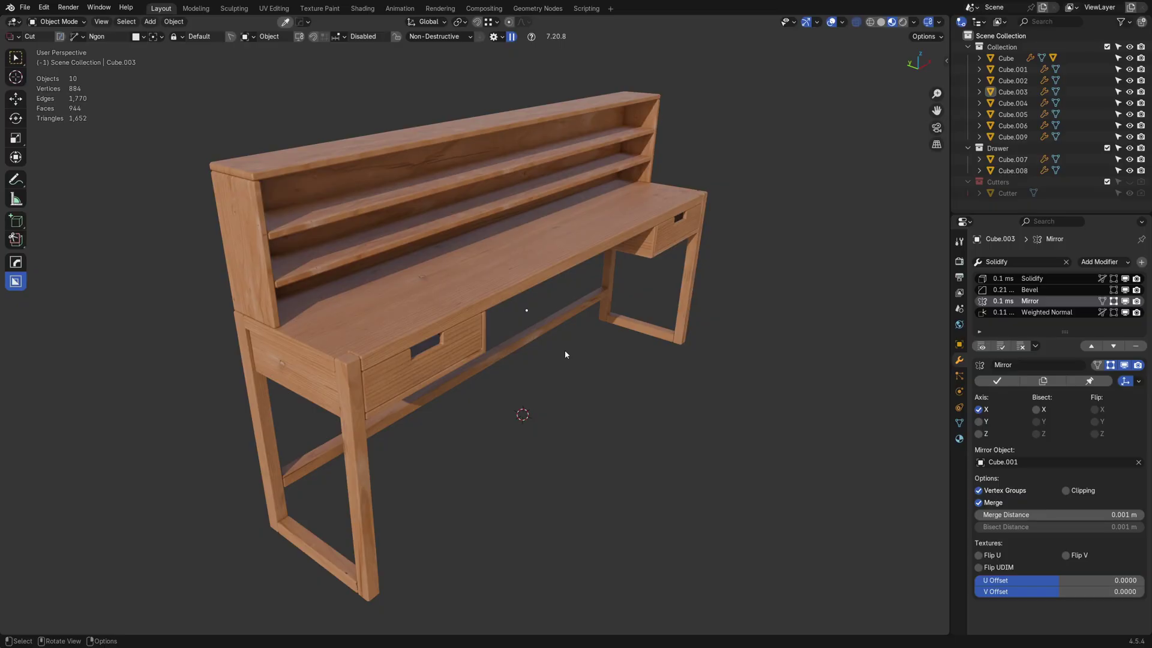
Examine the drawer with the wider front nearest the view, isolate it briefly, restore the full desk and clear the selection
{"action": "middle_click_drag", "start_coordinate": [573, 375], "coordinate": [633, 353]}
{"action": "scroll", "coordinate": [334, 333], "scroll_direction": "up", "scroll_amount": 4}
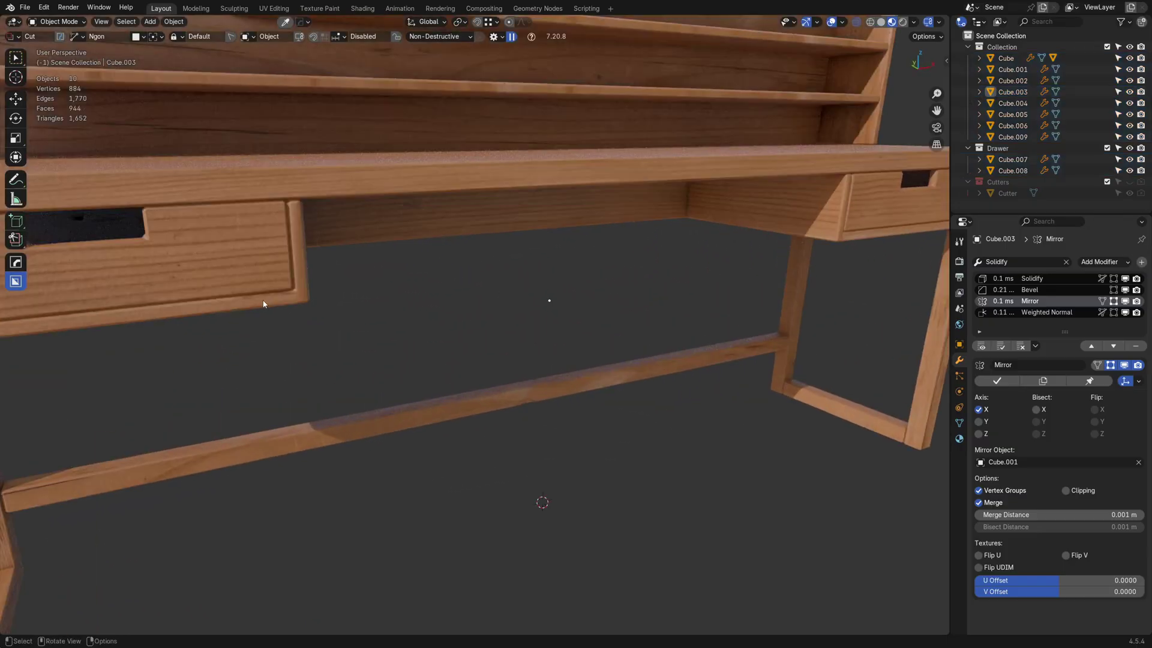
{"action": "middle_click_drag", "start_coordinate": [265, 303], "coordinate": [375, 336], "text": "shift"}
{"action": "scroll", "coordinate": [376, 336], "scroll_direction": "down", "scroll_amount": 4}
{"action": "left_click", "coordinate": [341, 343]}
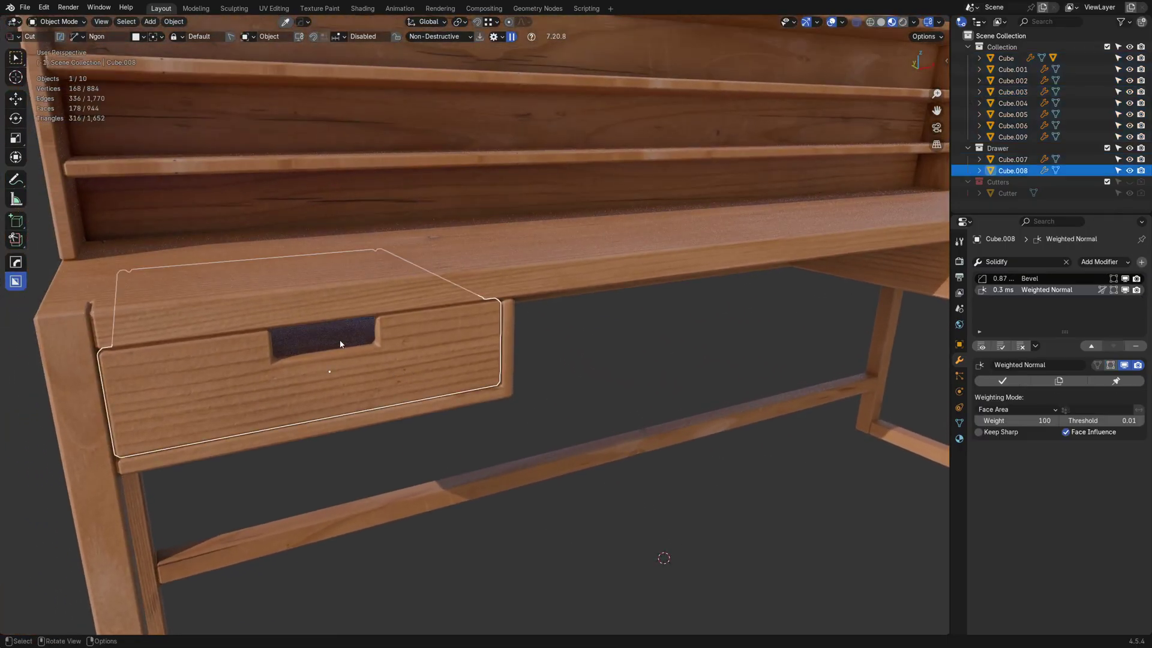
{"action": "key", "text": "KP_Divide"}
{"action": "key", "text": "KP_Divide"}
{"action": "scroll", "coordinate": [360, 349], "scroll_direction": "down", "scroll_amount": 4}
{"action": "key", "text": "a"}
{"action": "key", "text": "a"}
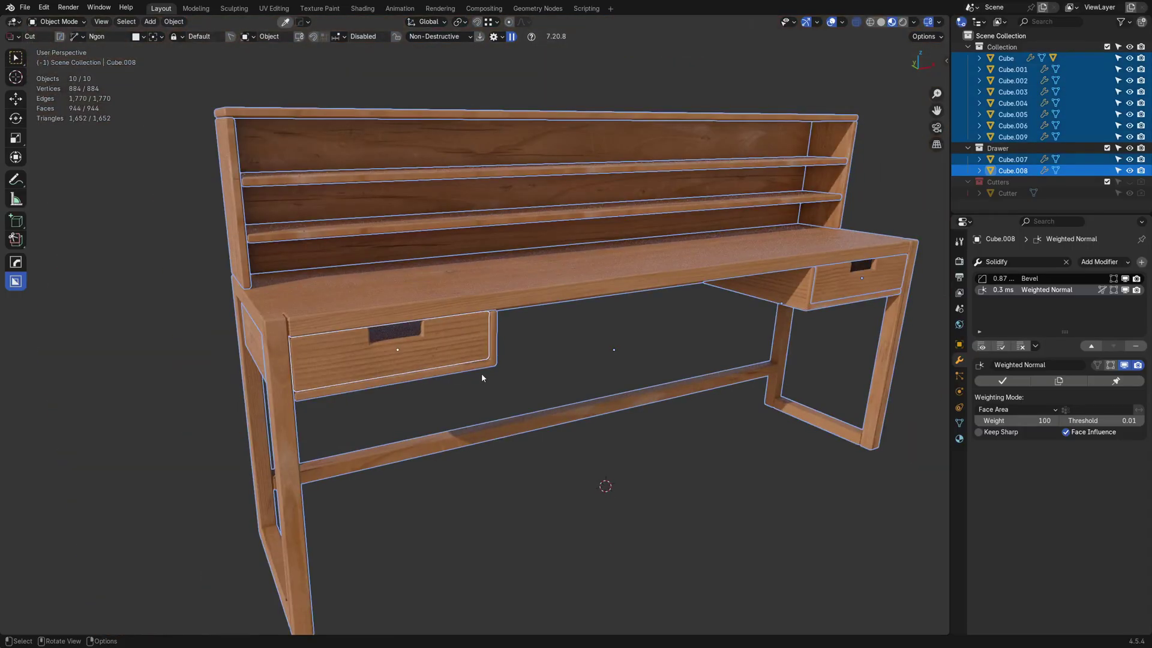
Examine the complete desk and hutch from the front, the underside around the drawer housings and an angled view, leaving nothing selected
{"action": "middle_click_drag", "start_coordinate": [445, 369], "coordinate": [399, 315]}
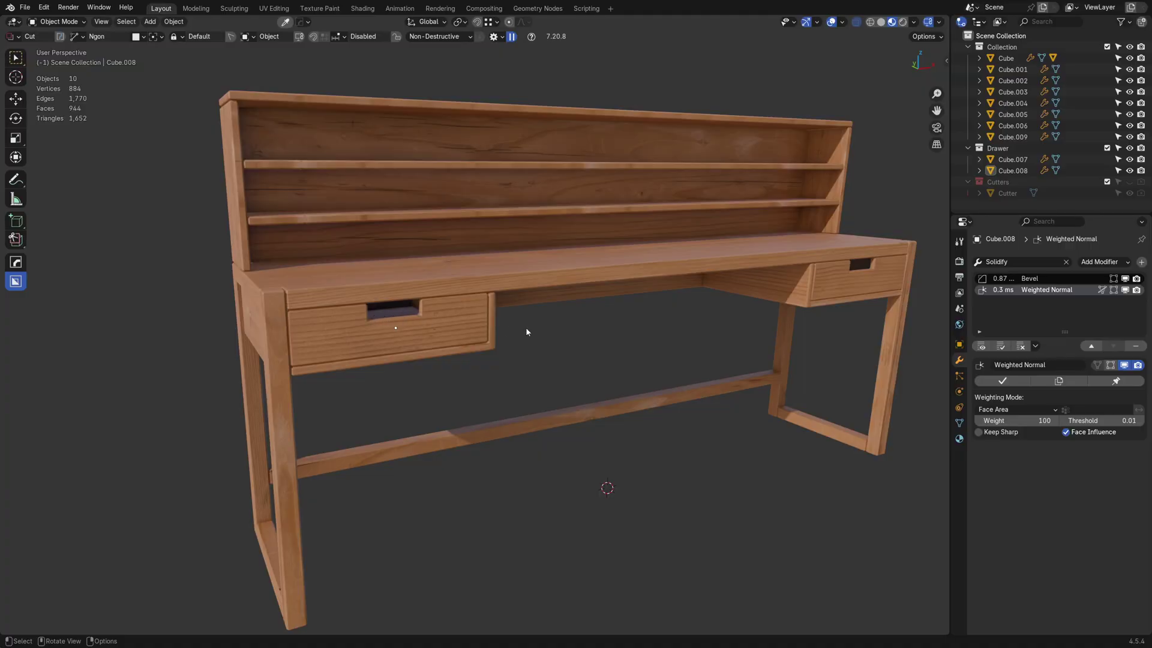
{"action": "scroll", "coordinate": [526, 331], "scroll_direction": "down", "scroll_amount": 3}
{"action": "middle_click_drag", "start_coordinate": [564, 414], "coordinate": [492, 420]}
{"action": "scroll", "coordinate": [574, 349], "scroll_direction": "up", "scroll_amount": 6}
{"action": "middle_click_drag", "start_coordinate": [523, 358], "coordinate": [603, 341]}
{"action": "scroll", "coordinate": [436, 339], "scroll_direction": "down", "scroll_amount": 7}
{"action": "scroll", "coordinate": [618, 341], "scroll_direction": "up", "scroll_amount": 1}
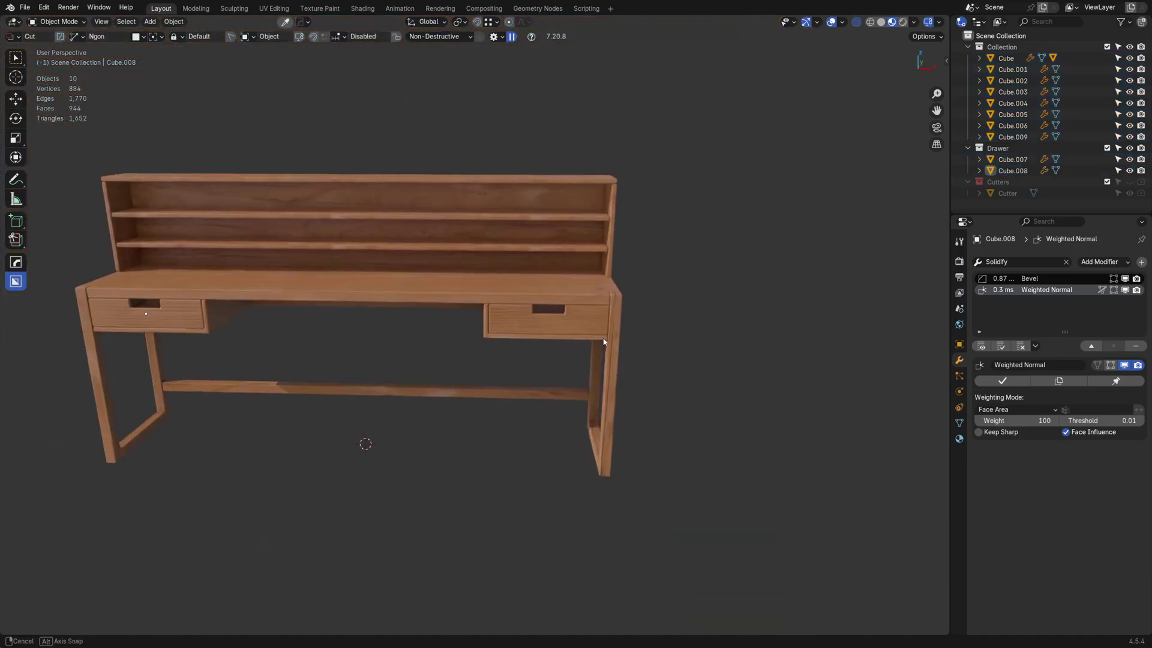
{"action": "scroll", "coordinate": [604, 342], "scroll_direction": "up", "scroll_amount": 4}
{"action": "middle_click_drag", "start_coordinate": [589, 294], "coordinate": [625, 284]}
{"action": "left_click", "coordinate": [522, 219]}
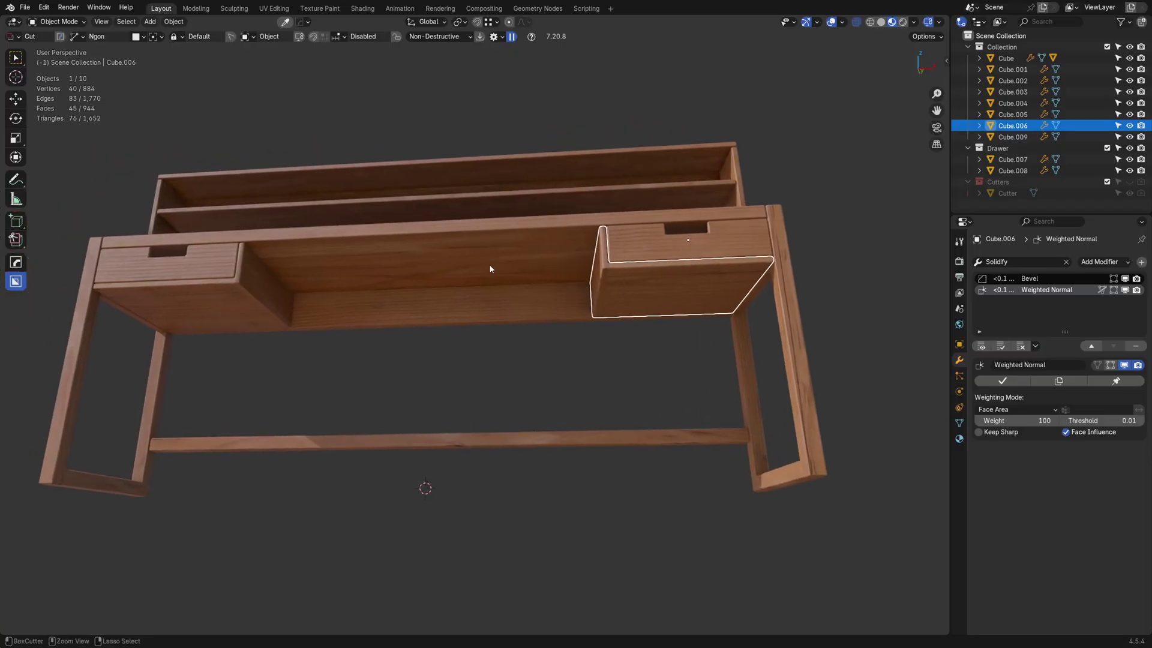
{"action": "middle_click_drag", "start_coordinate": [451, 283], "coordinate": [567, 362], "text": "shift"}
{"action": "scroll", "coordinate": [465, 298], "scroll_direction": "down", "scroll_amount": 3}
{"action": "key", "text": "alt+a"}
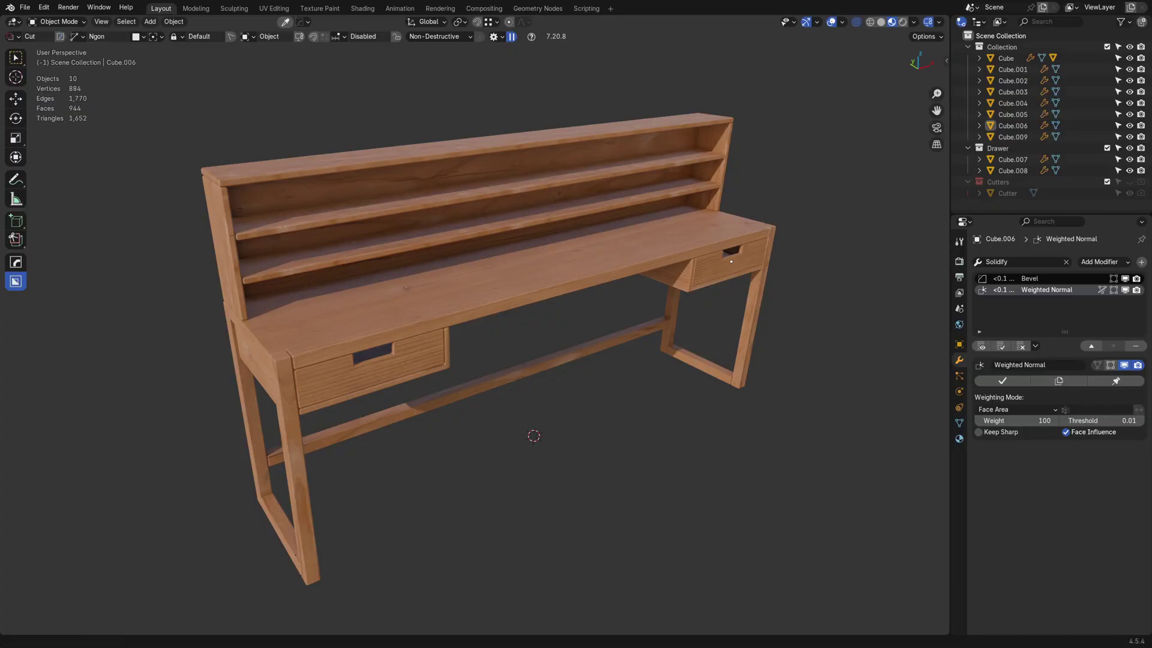